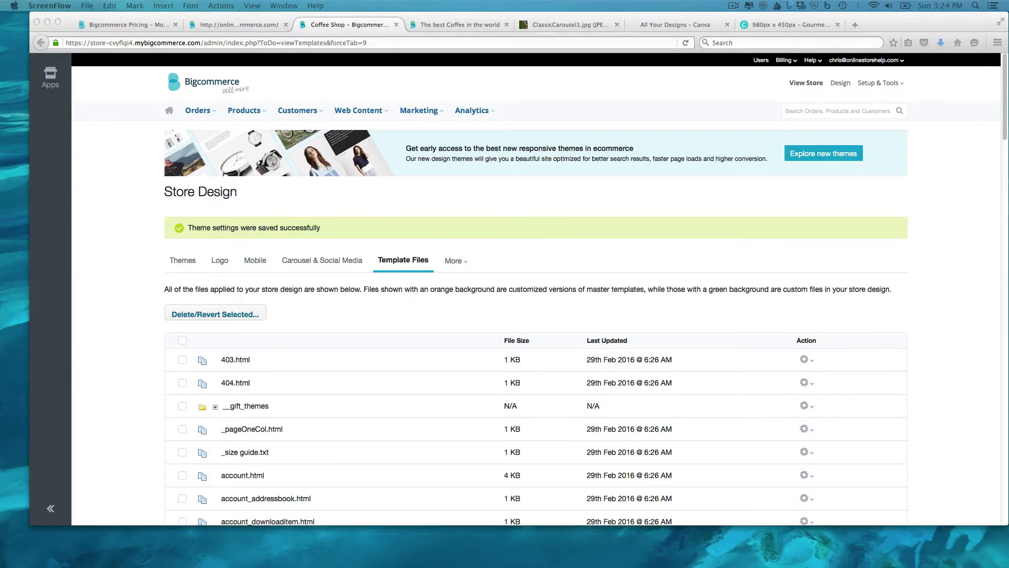
left_click_drag(0, 84, 591, 166)
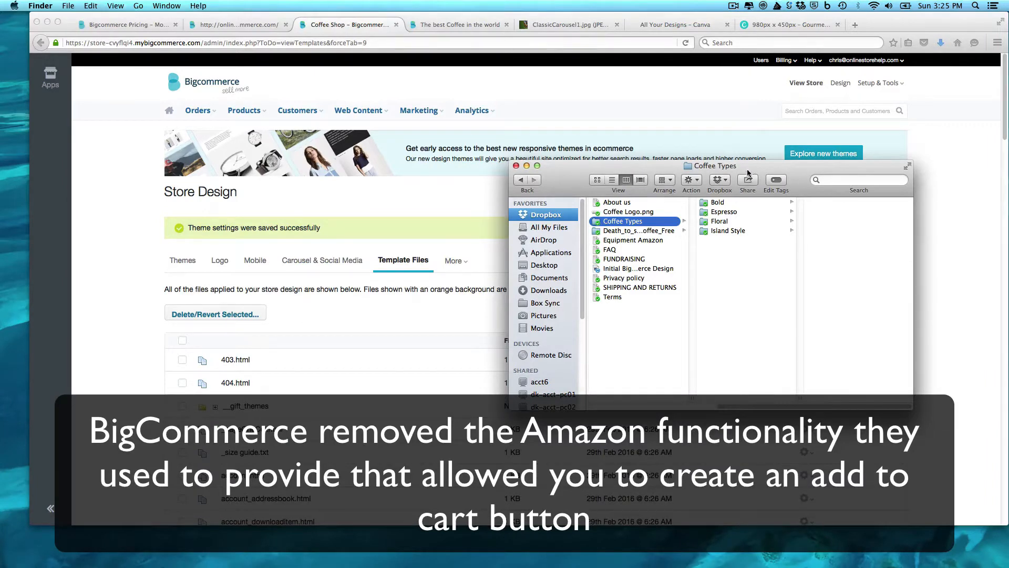
left_click_drag(747, 168, 1, 176)
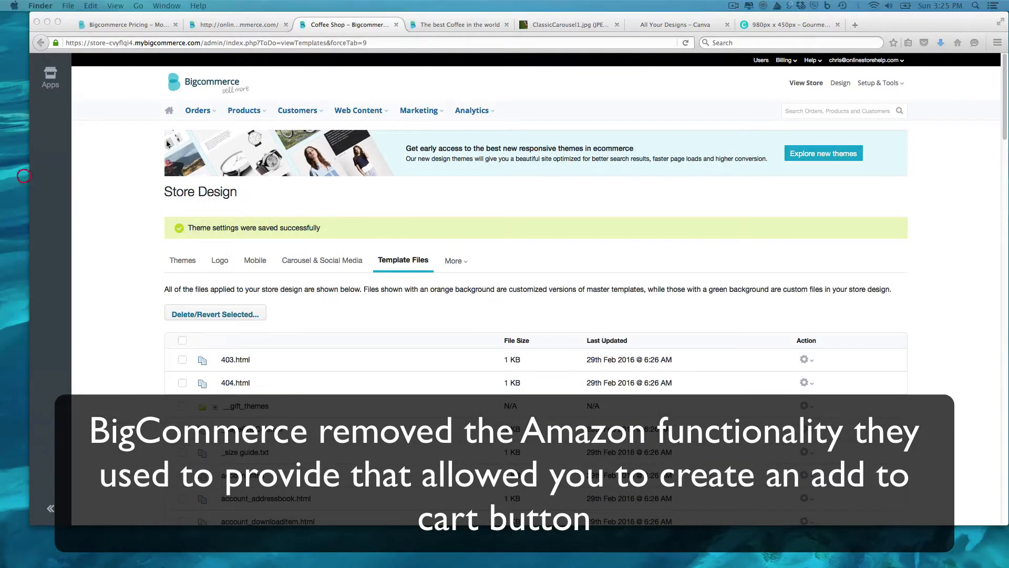
left_click(105, 175)
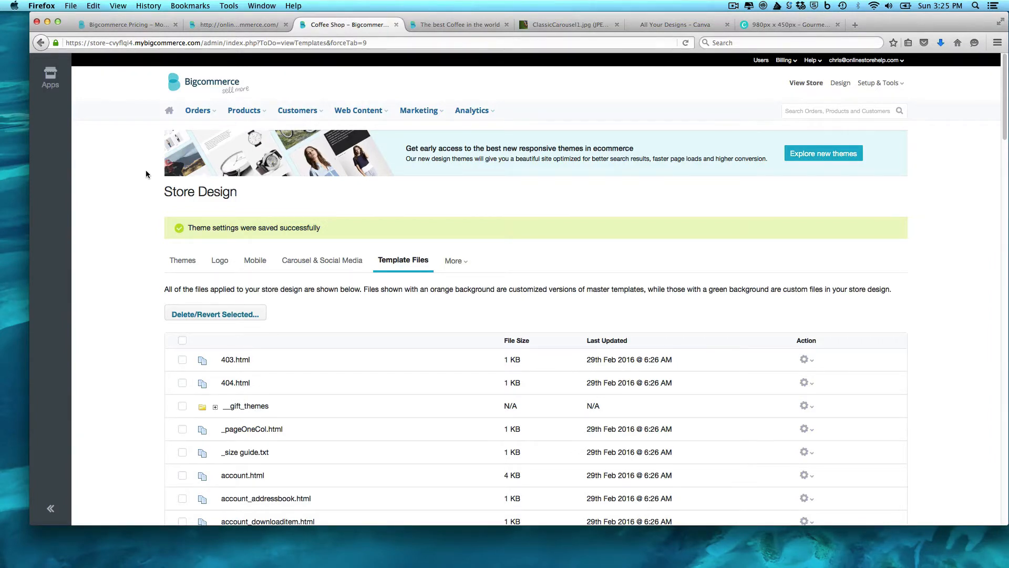
Open the store's product categories list and expand the Shop iPhone category to view its subcategories
mouse_move(265, 117)
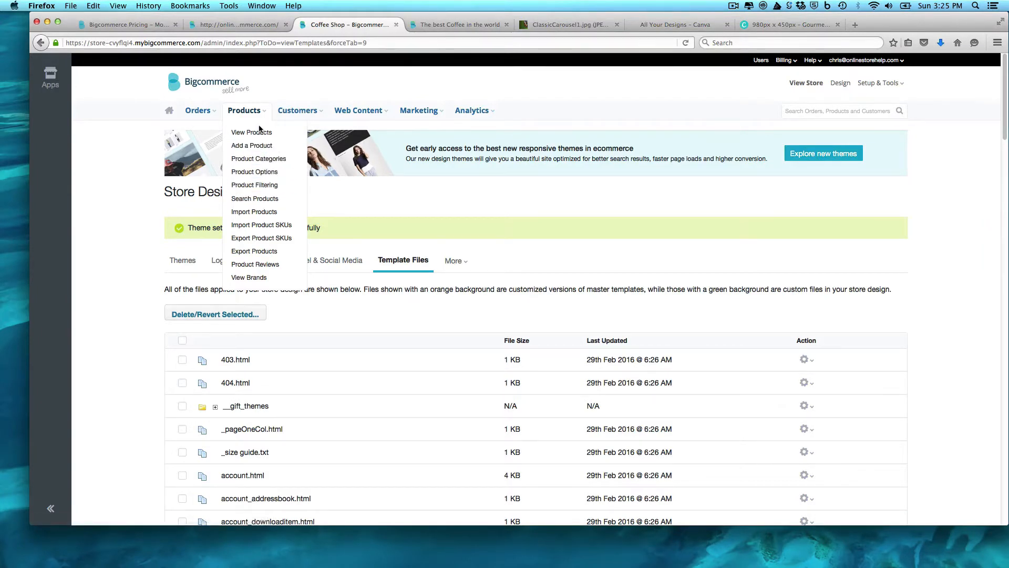
left_click(263, 159)
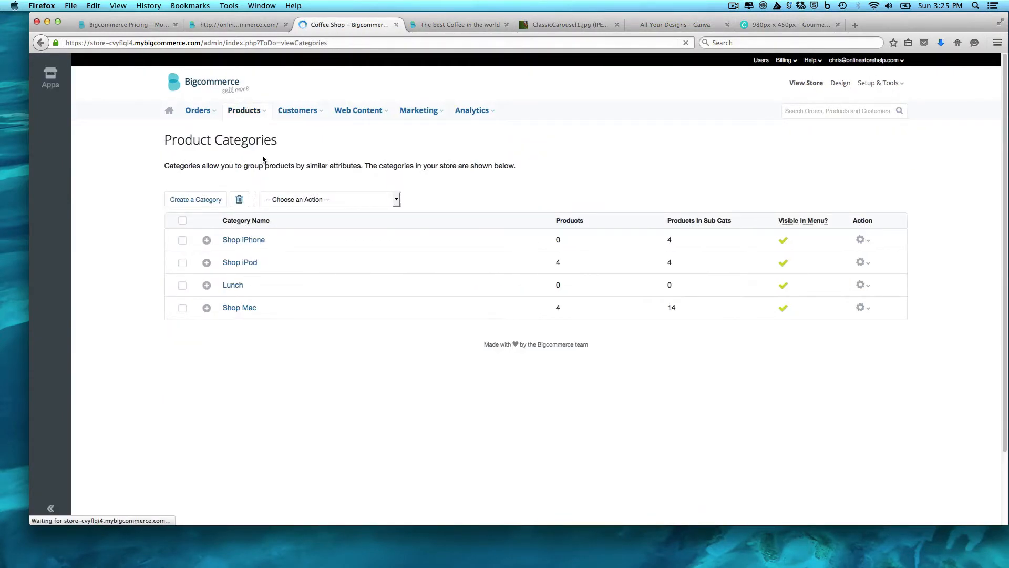
left_click(207, 241)
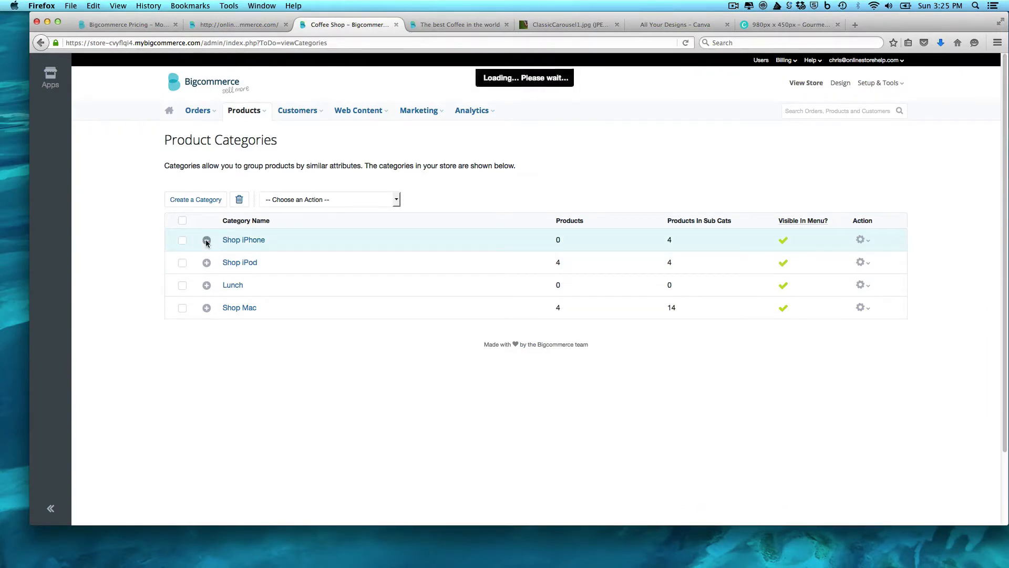
scroll(205, 253, "down", 3)
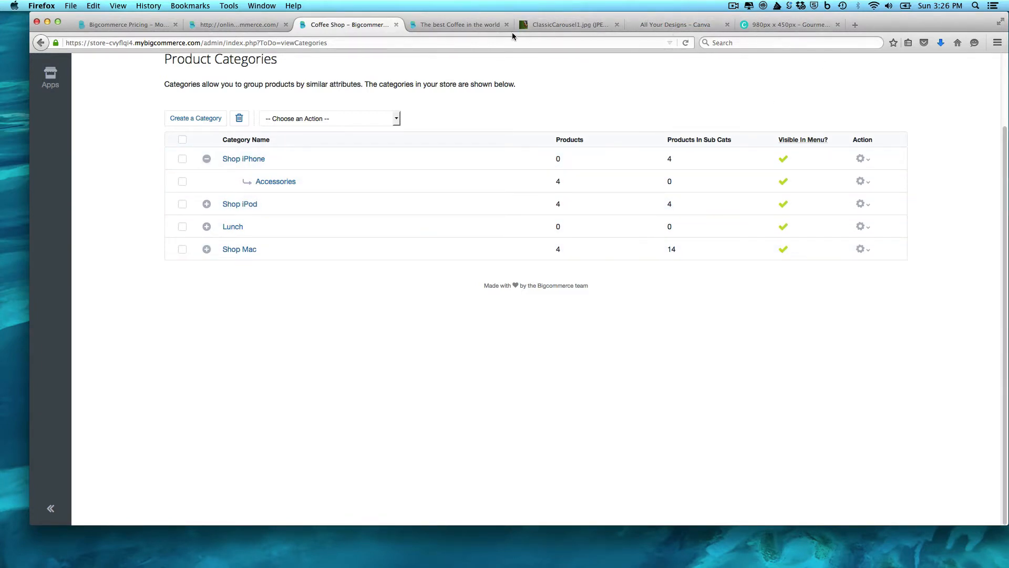
Review the storefront's navigation categories and their submenus, from Shop iPhone to Shop Mac
left_click(478, 25)
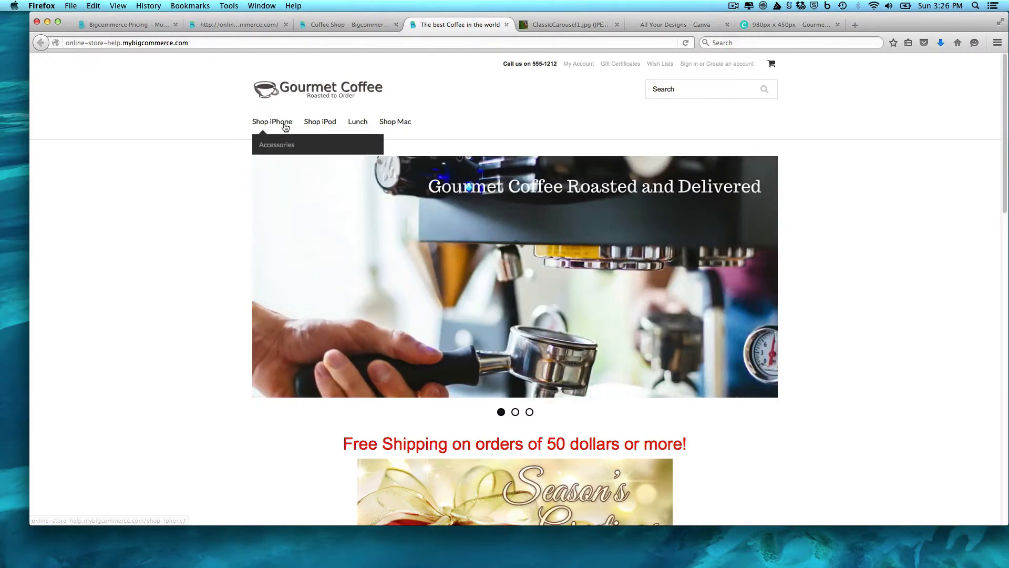
mouse_move(324, 126)
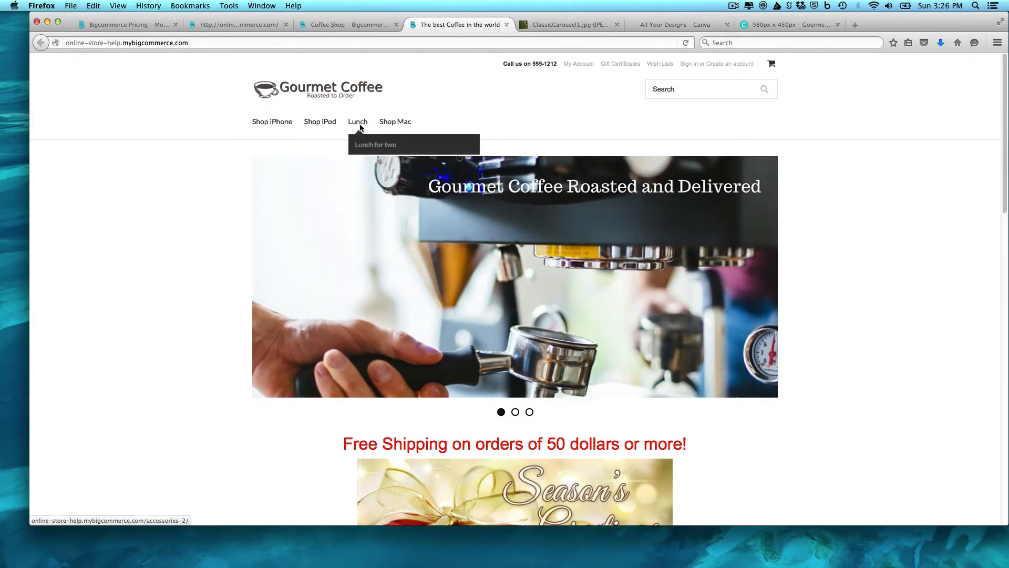
mouse_move(400, 126)
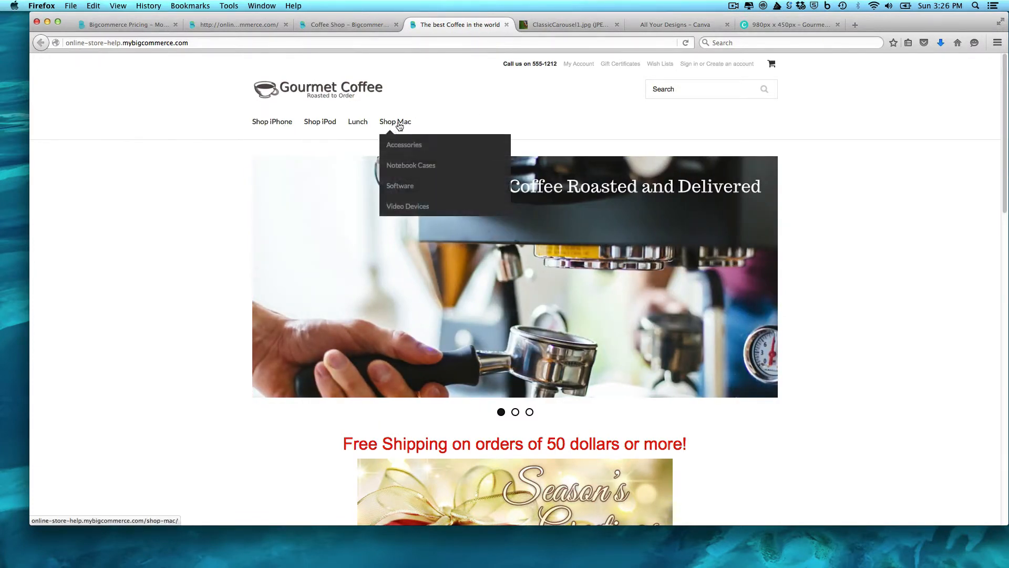
Begin a new product category named Coffee in the store admin and fill its description with the Lorem Ipsum placeholder paragraph
left_click(353, 24)
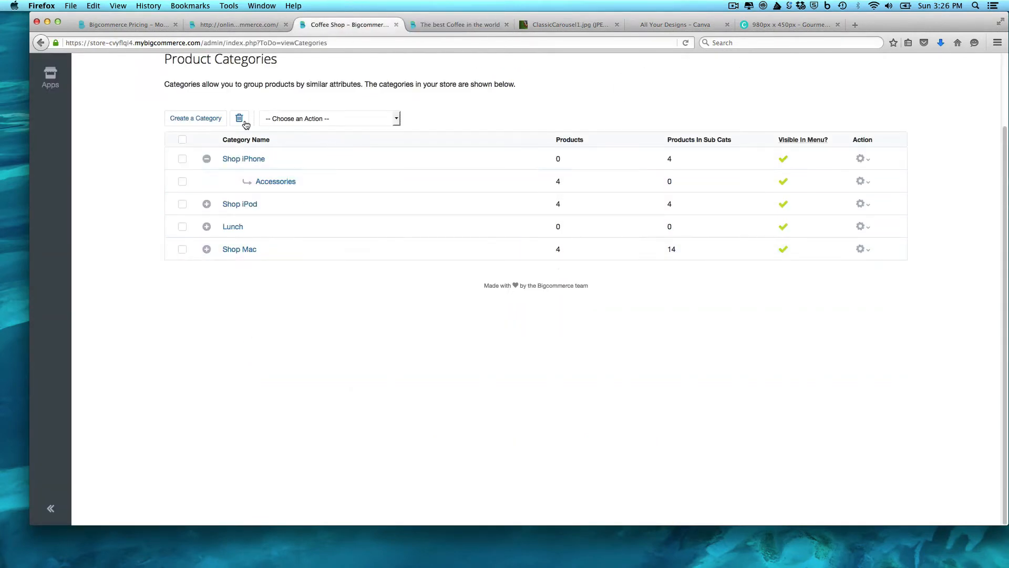
left_click(204, 119)
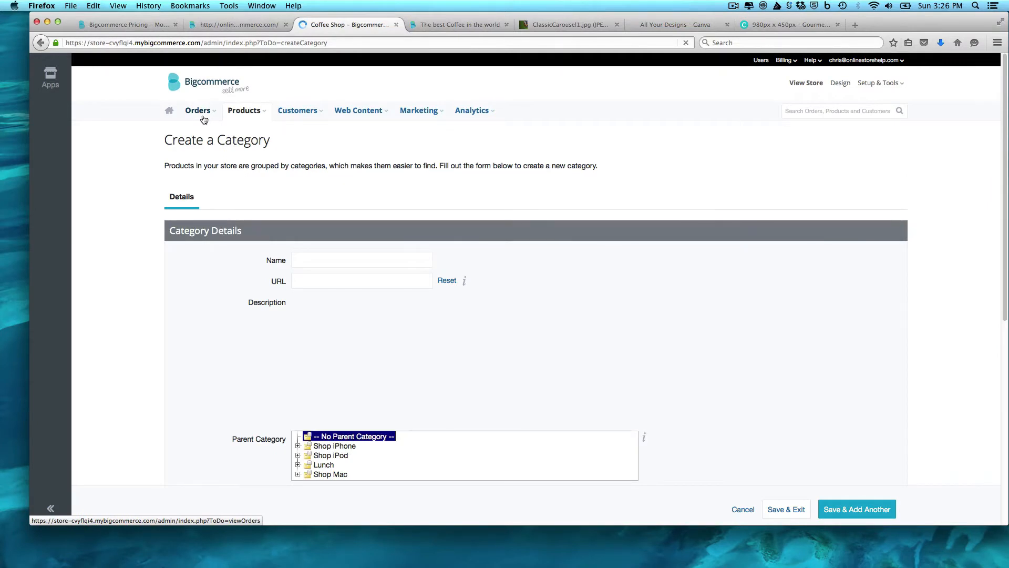
left_click(313, 258)
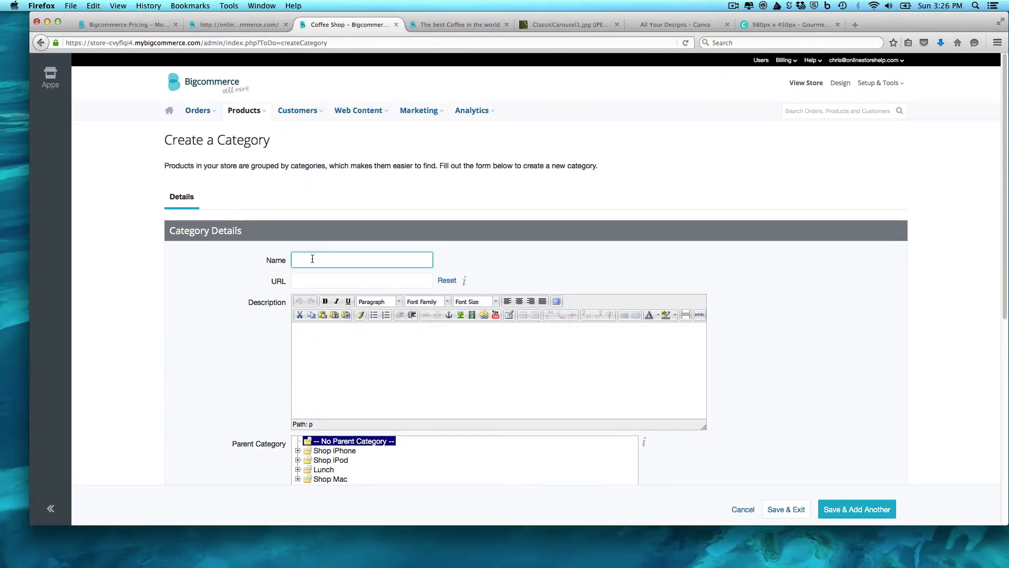
type("Coffee")
left_click(418, 355)
type("Lorem Ipsum is simply dummy text of the printing and typesetting industry. Lorem Ipsum has been the industry's standard dummy text ever since the 1500s, when an unknown printer took a galley of type and scrambled it to make a type specimen book. It has survived not only five centuries, but also the leap into electronic typesetting, remaining essentially unchanged. It was popularised in the 1960s with the release of Letraset sheets containing Lorem Ipsum passages, and more recently with desktop publishing software like Aldus PageMaker including versions of Lorem Ipsum.")
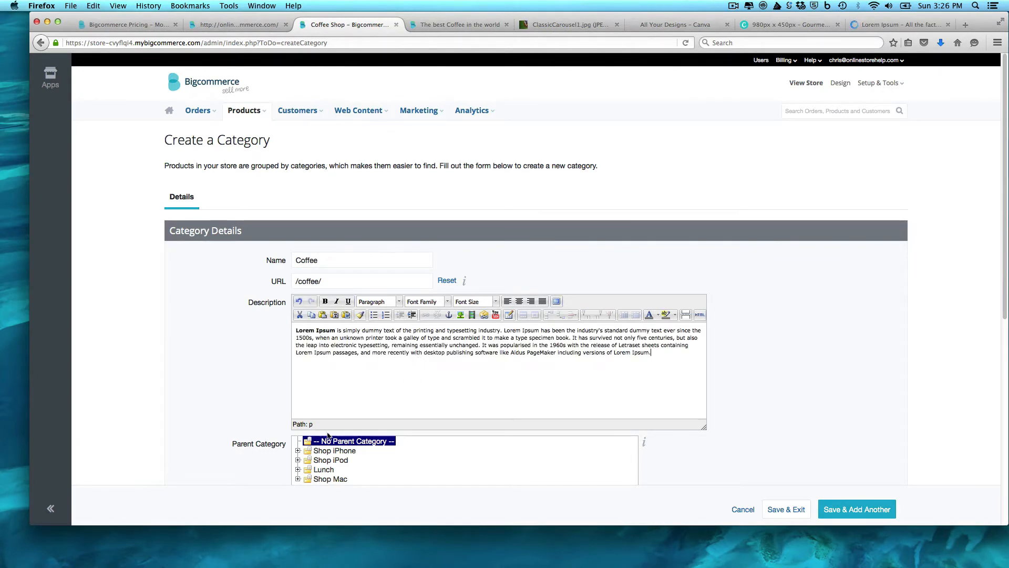
Save the Coffee category with no parent category and reload the storefront to check its navigation
left_click_drag(1006, 243, 994, 433)
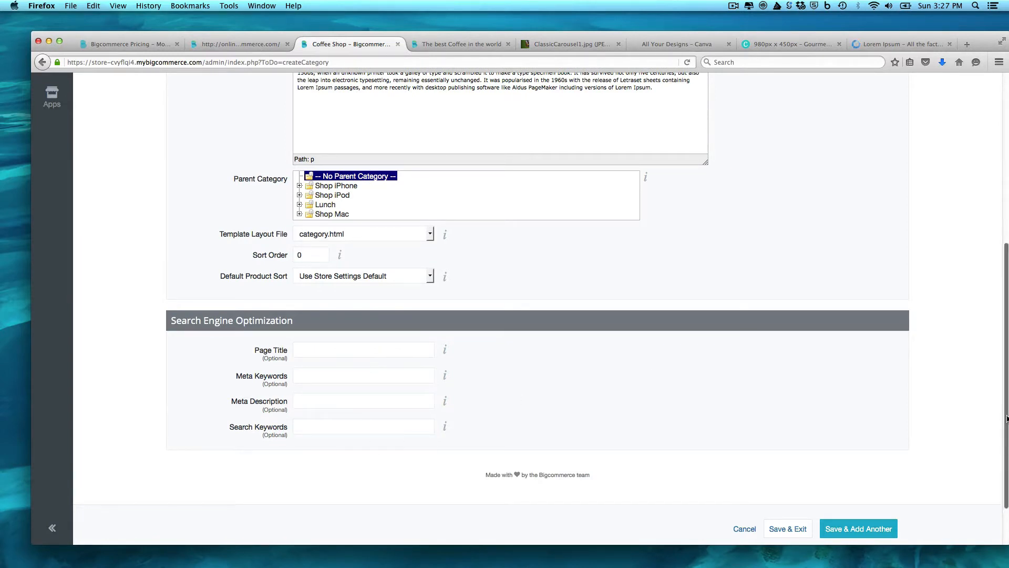
left_click_drag(1003, 412, 980, 420)
left_click(789, 529)
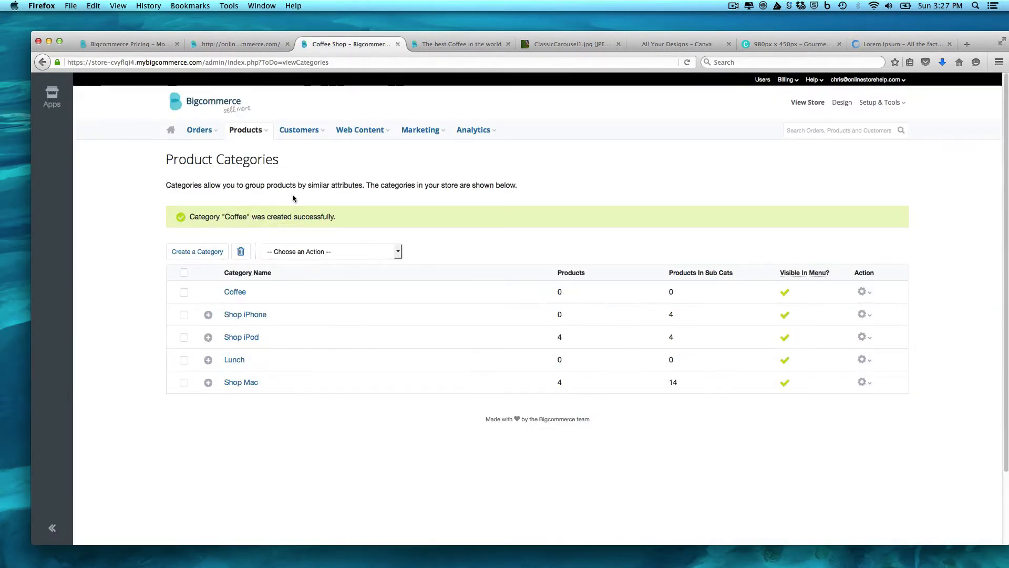
left_click(462, 43)
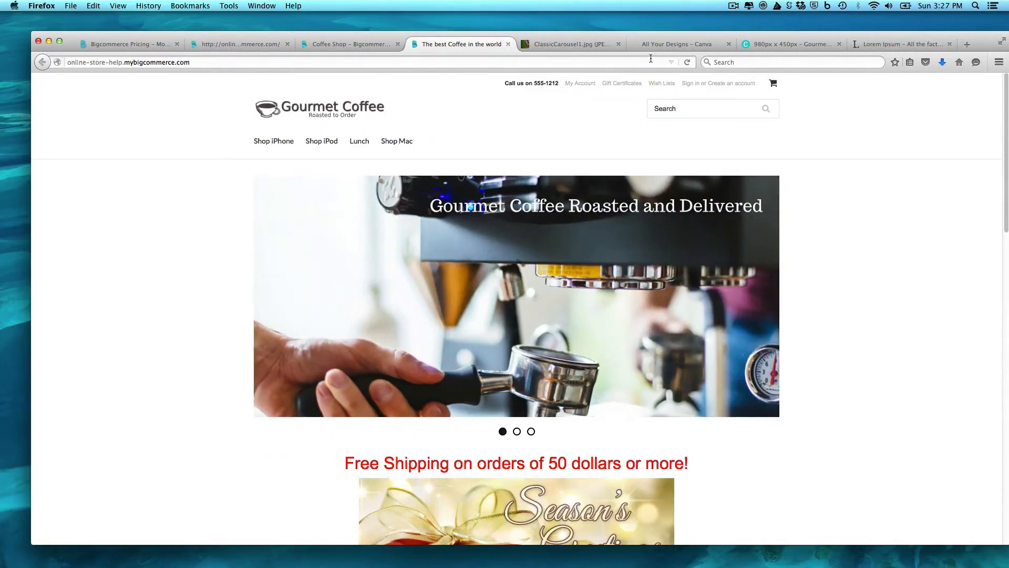
left_click(688, 63)
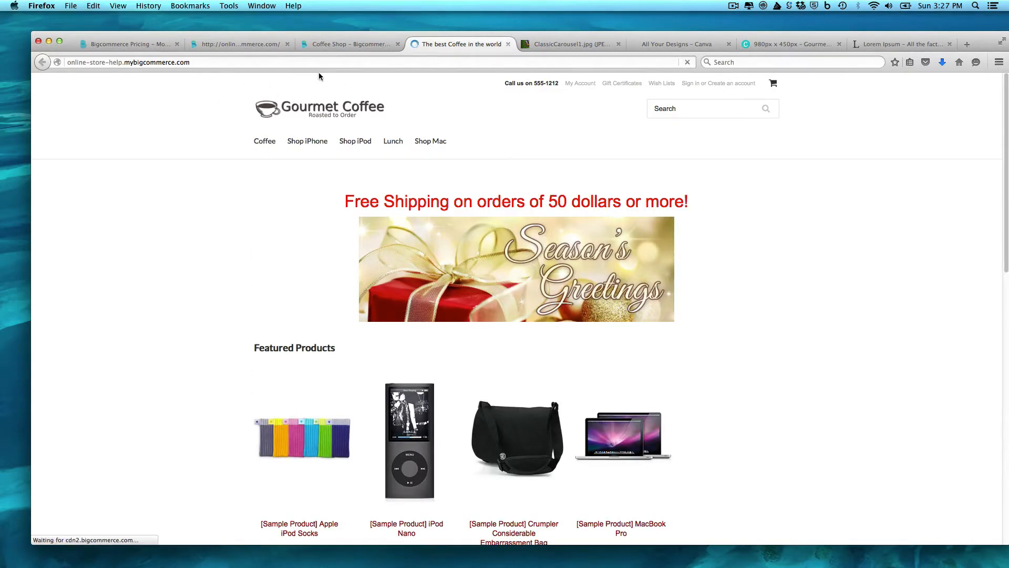
Move the Coffee category below Shop Mac in the admin's category list and reload the storefront to check the order
left_click(242, 44)
left_click(327, 44)
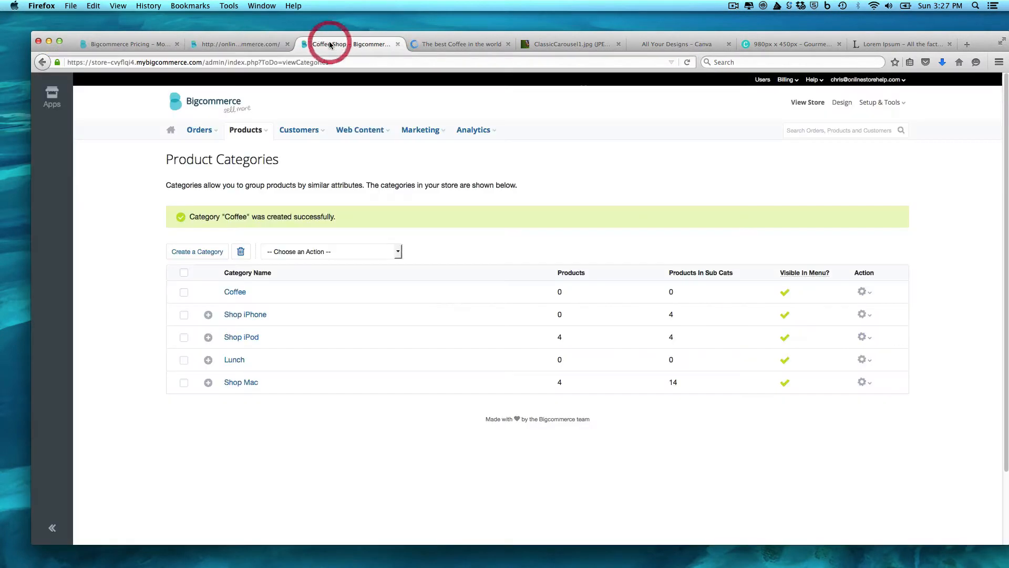
left_click_drag(283, 294, 275, 395)
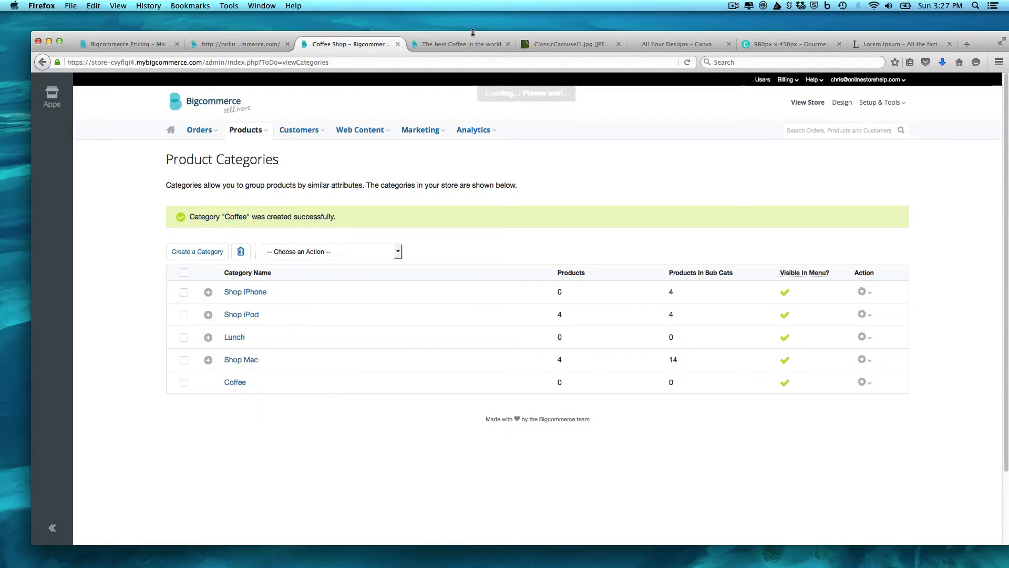
left_click(462, 44)
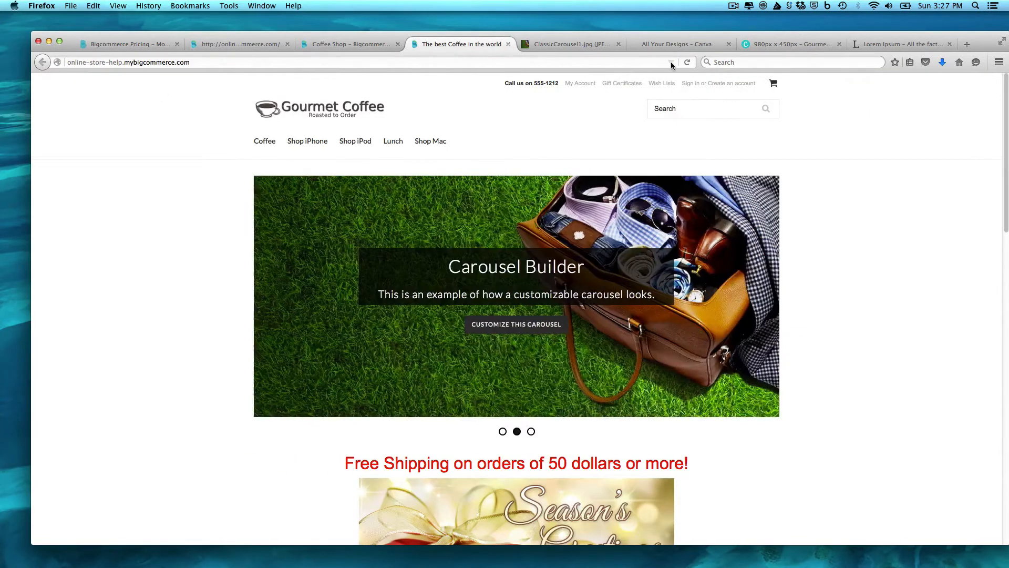
left_click(687, 62)
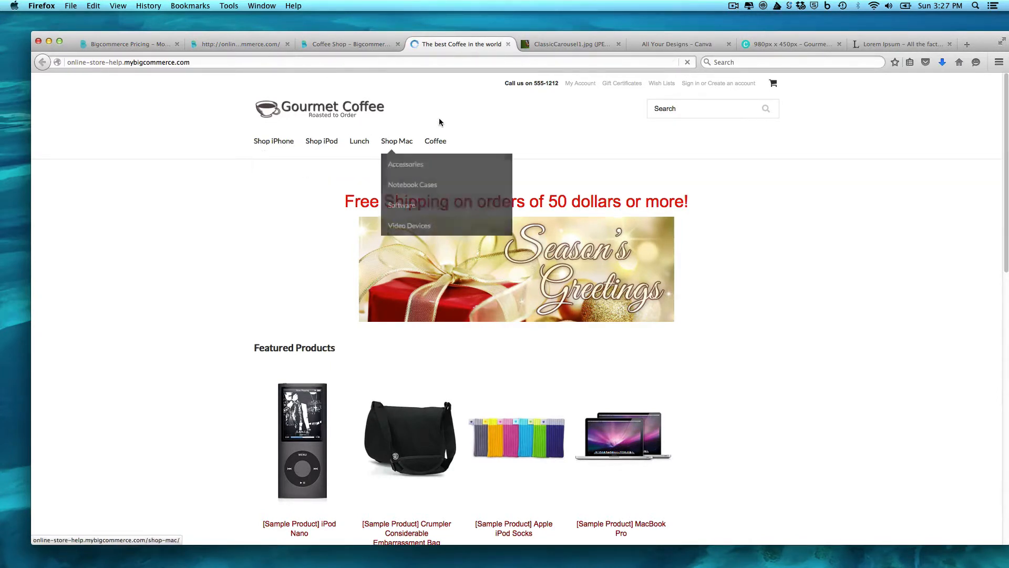
Begin another category in the store admin named Bold Coffee, with the Lorem Ipsum placeholder paragraph as its description
left_click(356, 42)
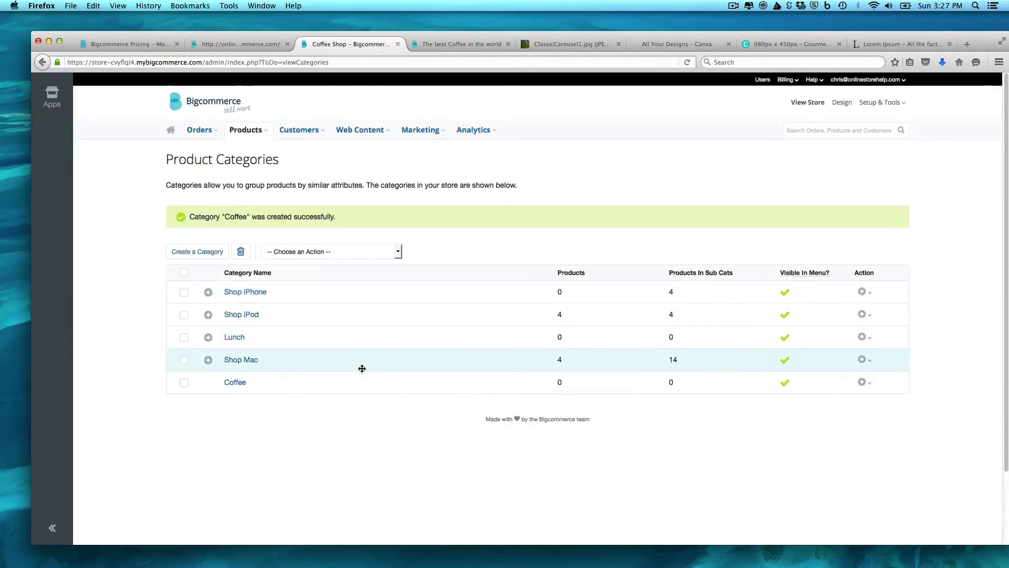
left_click(209, 257)
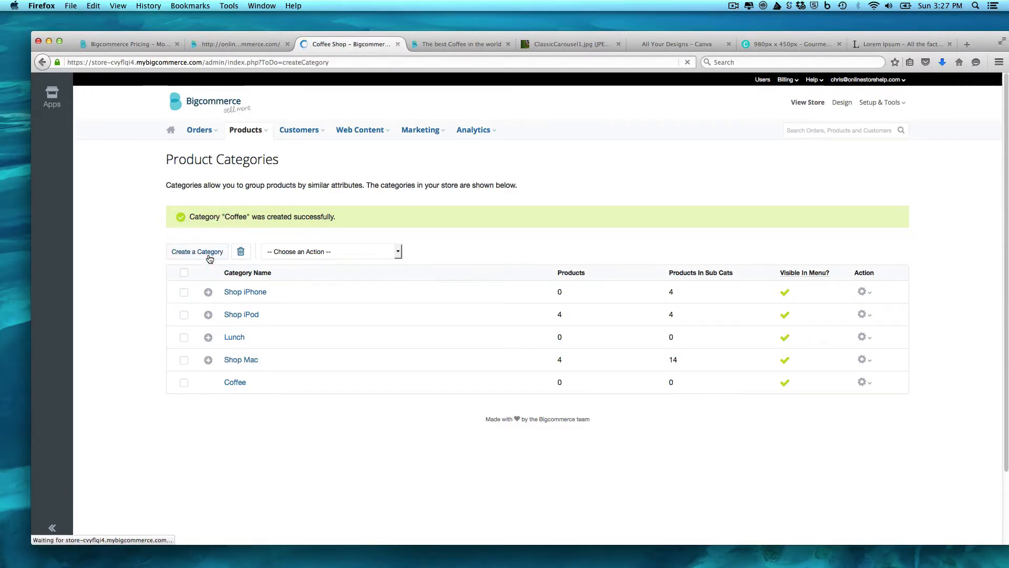
left_click(315, 283)
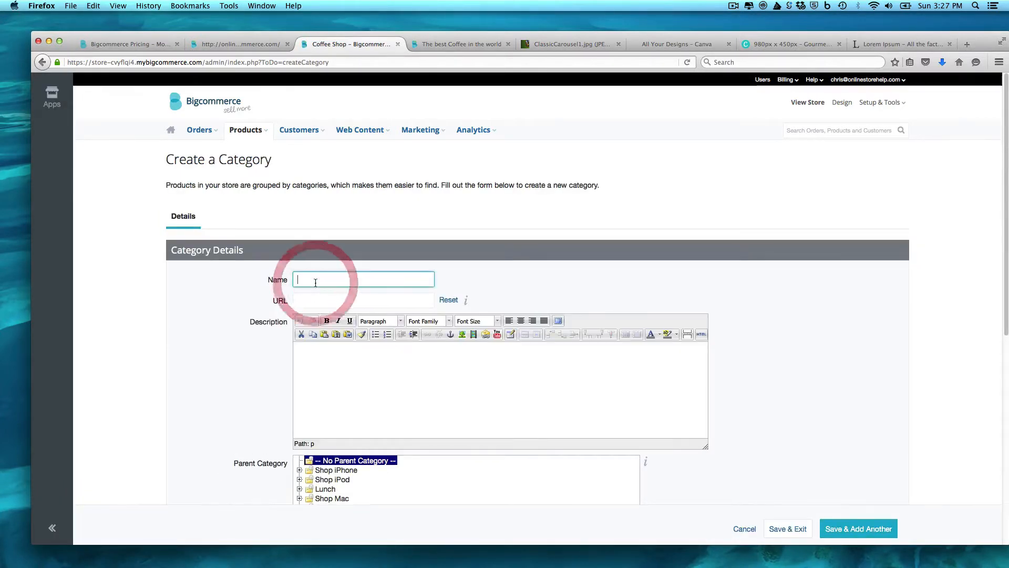
type("Bold Cof")
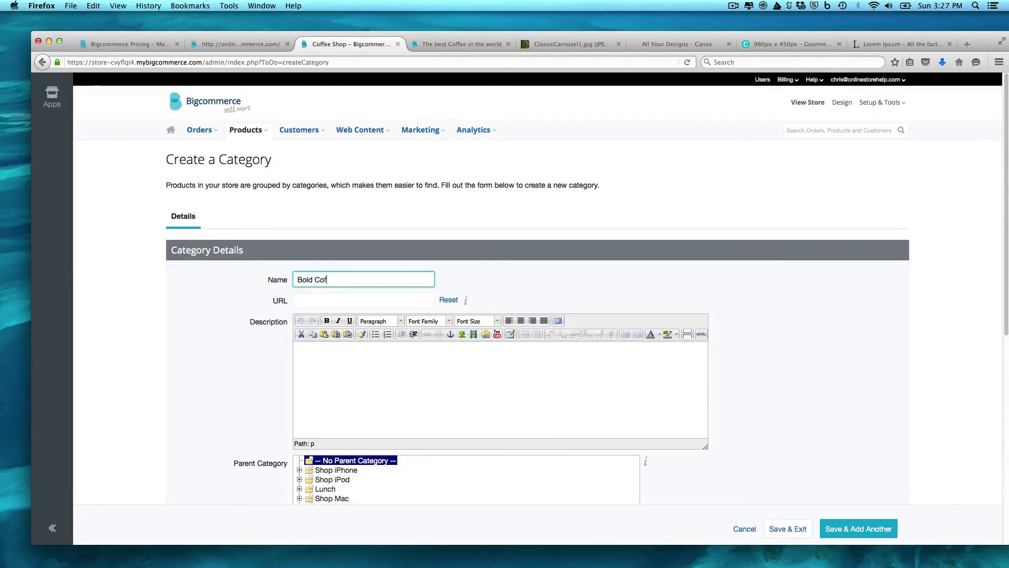
type("fee")
key("Tab")
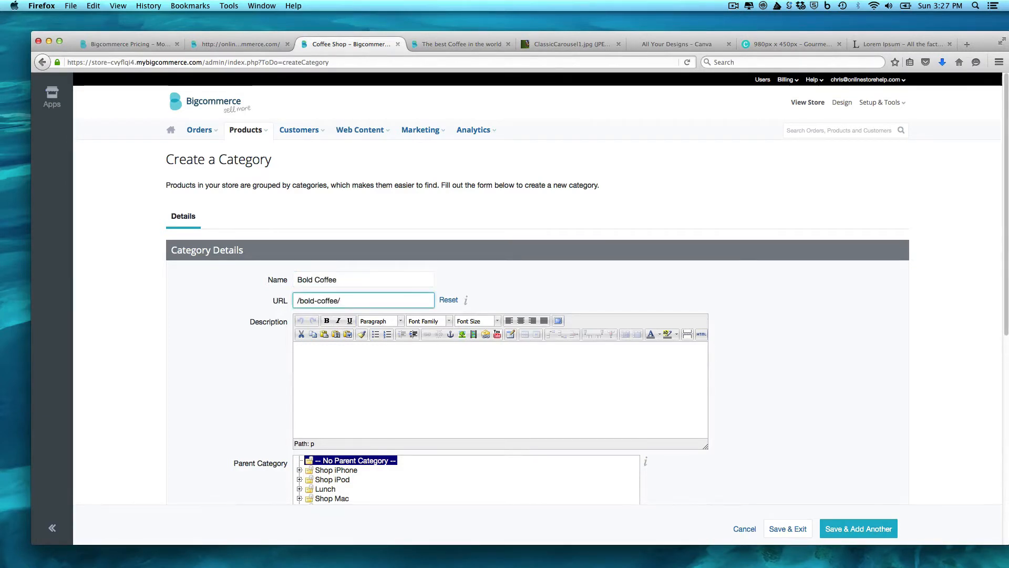
left_click(355, 377)
type("Lorem Ipsum is simply dummy text of the printing and typesetting industry. Lorem Ipsum has been the industry's standard dummy text ever since the 1500s, when an unknown printer took a galley of type and scrambled it to make a type specimen book. It has survived not only five centuries, but also the leap into electronic typesetting, remaining essentially unchanged. It was popularised in the 1960s with the release of Letraset sheets containing Lorem Ipsum passages, and more recently with desktop publishing software like Aldus PageMaker including versions of Lorem Ipsum.")
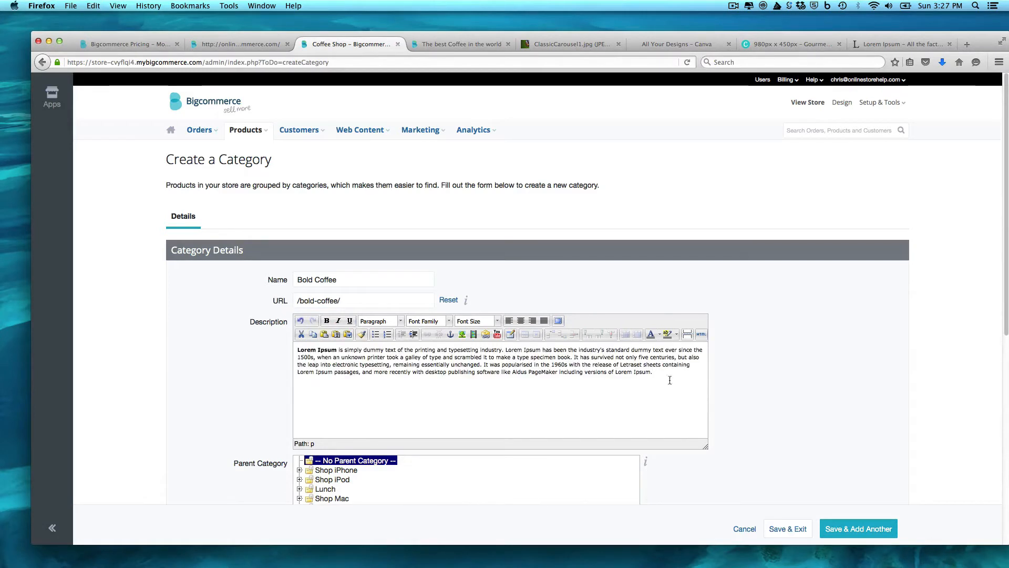
left_click(762, 402)
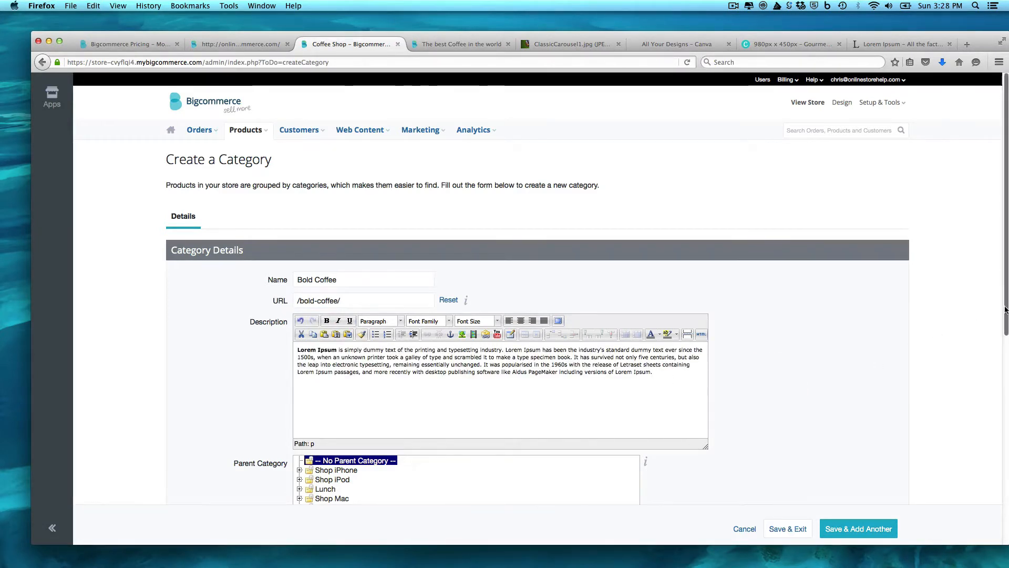
Save Bold Coffee with Coffee as its parent category and reload the storefront to check the navigation
left_click_drag(1005, 310, 1004, 370)
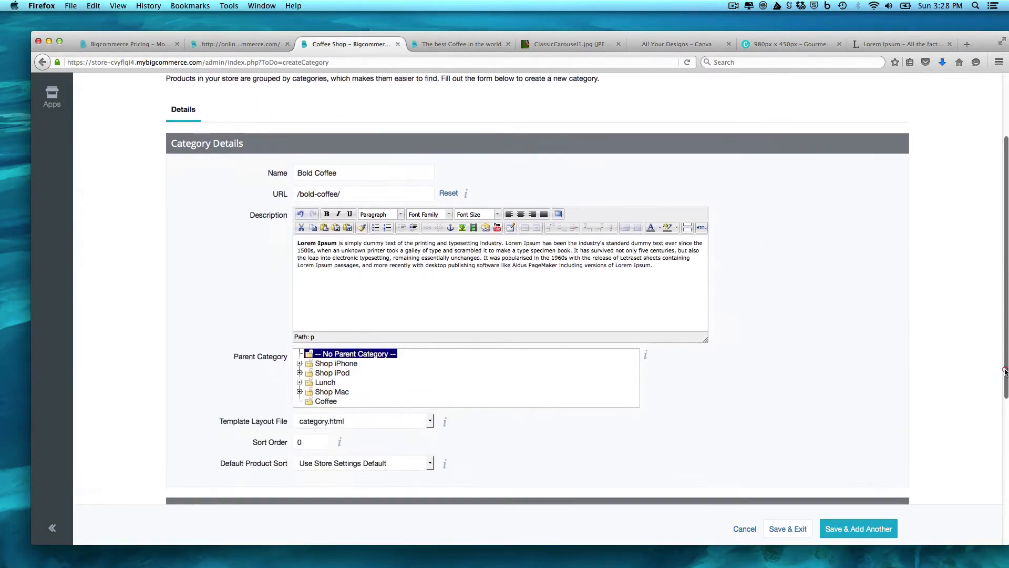
left_click(337, 400)
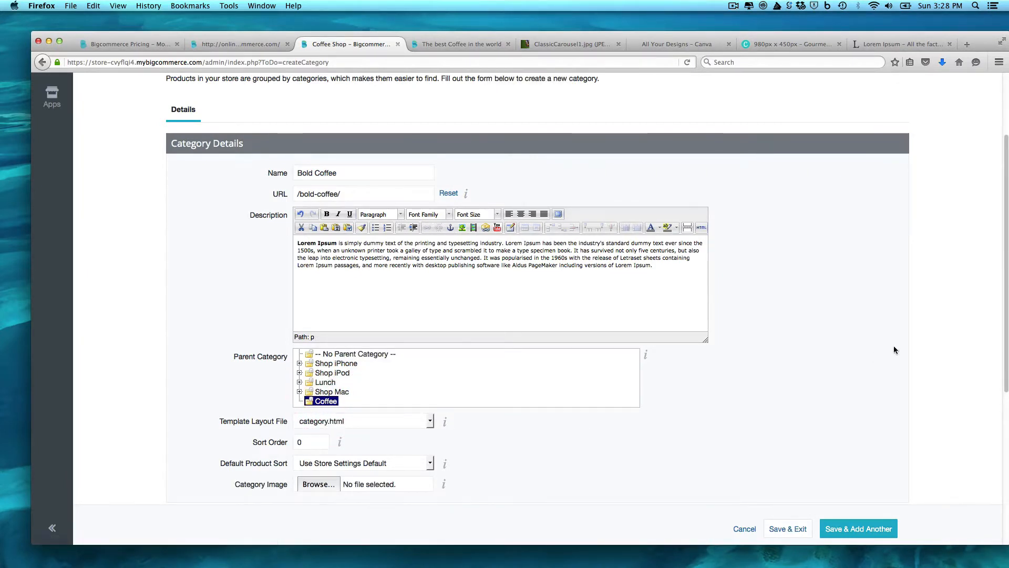
left_click_drag(1000, 326, 1001, 390)
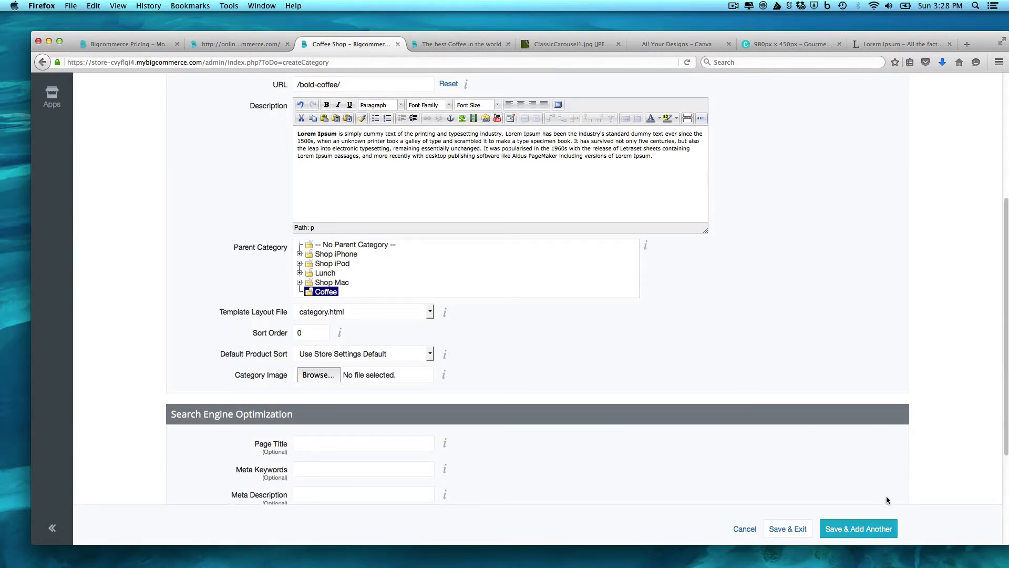
left_click(793, 531)
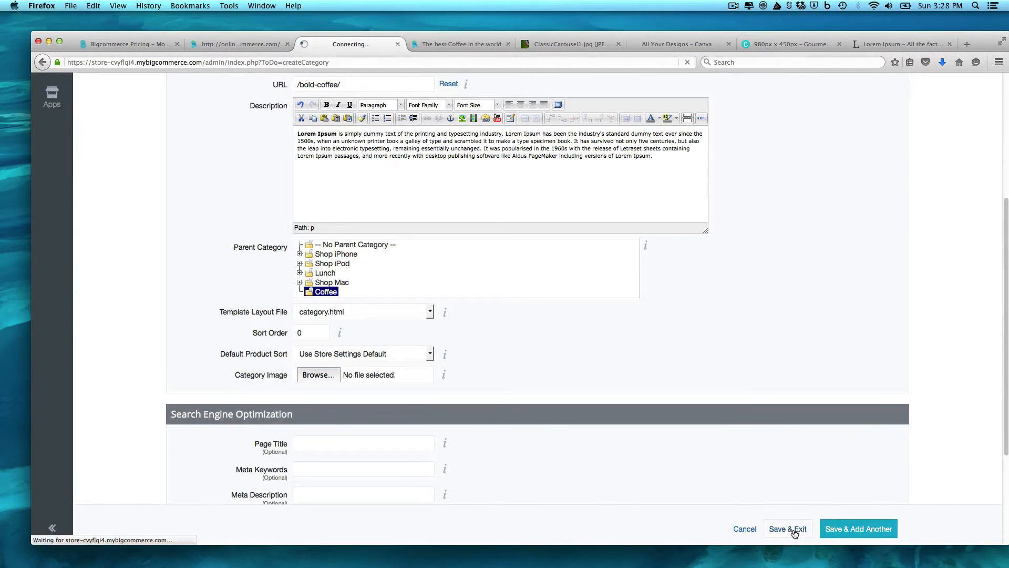
left_click(469, 43)
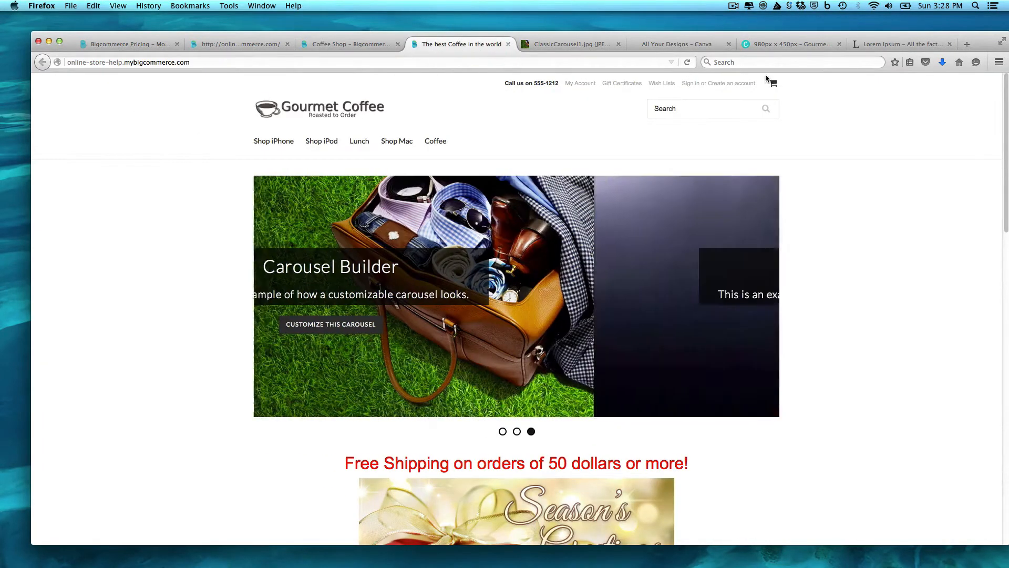
left_click(686, 62)
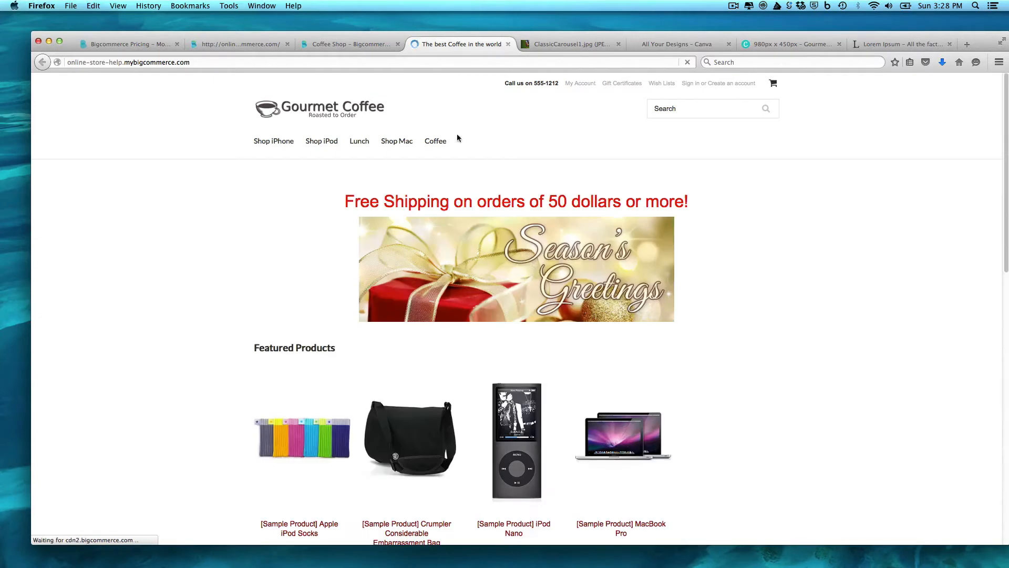
Check the Coffee menu in the storefront, and begin a category named Floral in the store admin with the Lorem Ipsum placeholder description
mouse_move(439, 142)
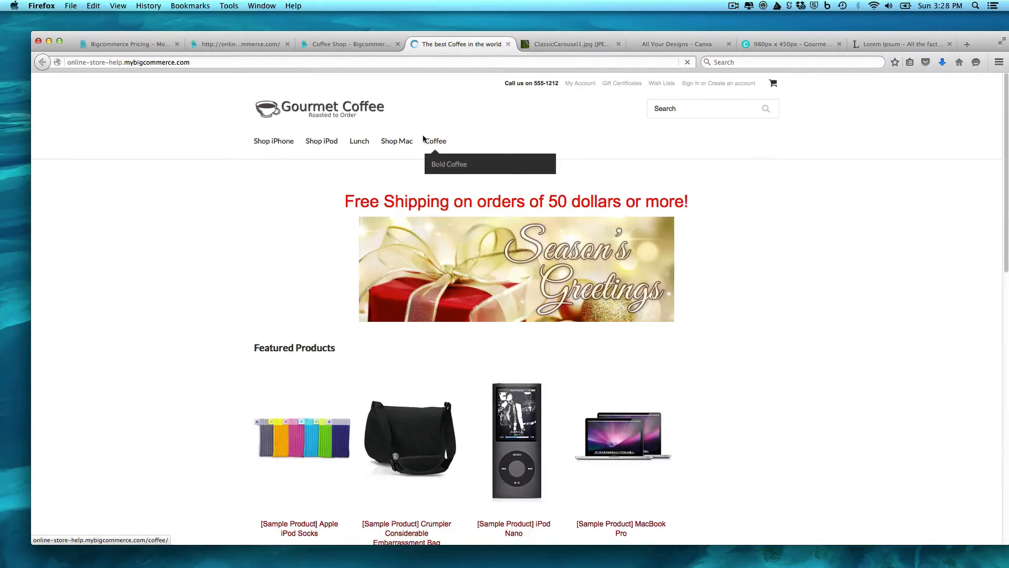
left_click(351, 40)
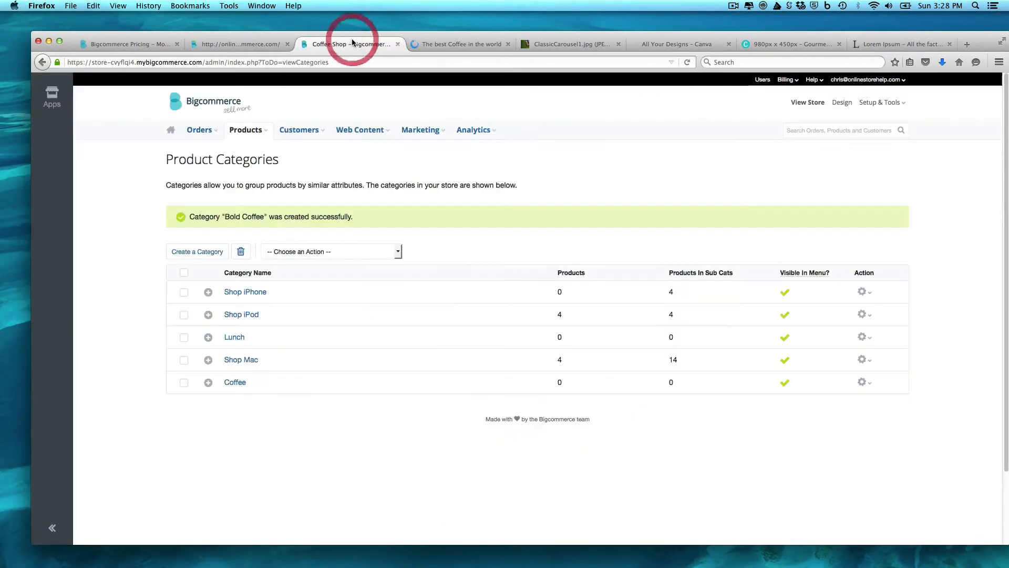
left_click(198, 252)
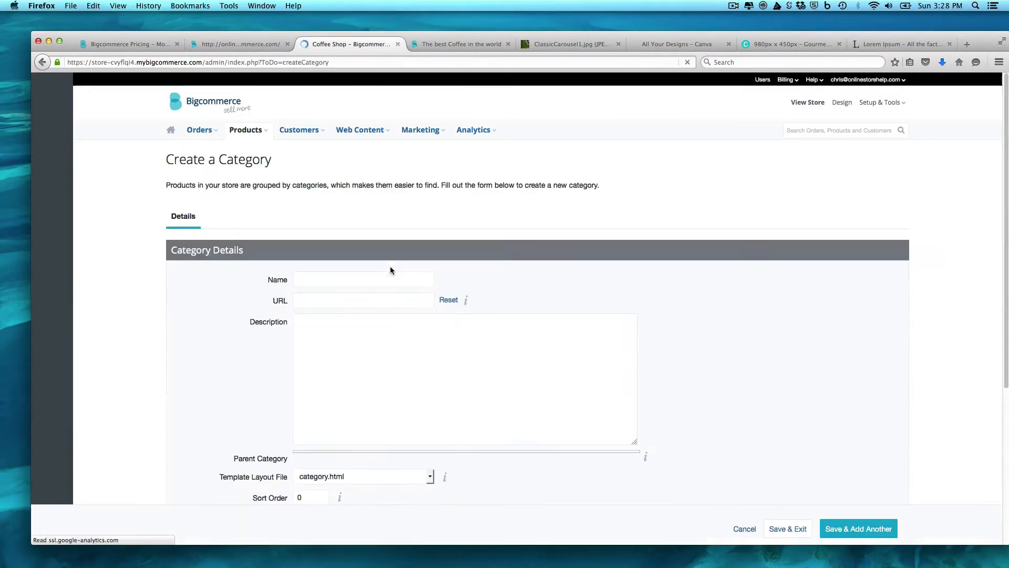
left_click(352, 279)
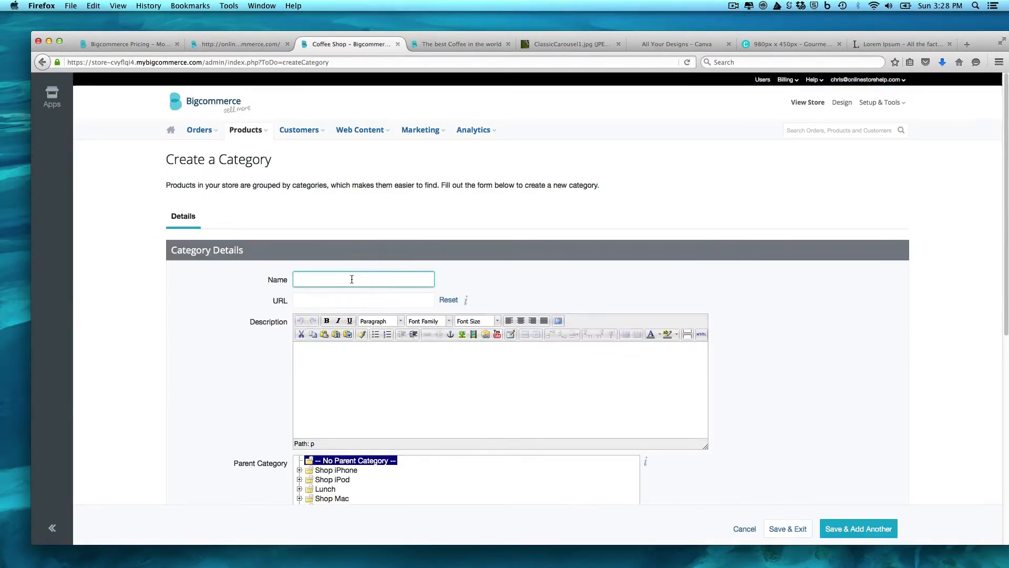
type("Floral")
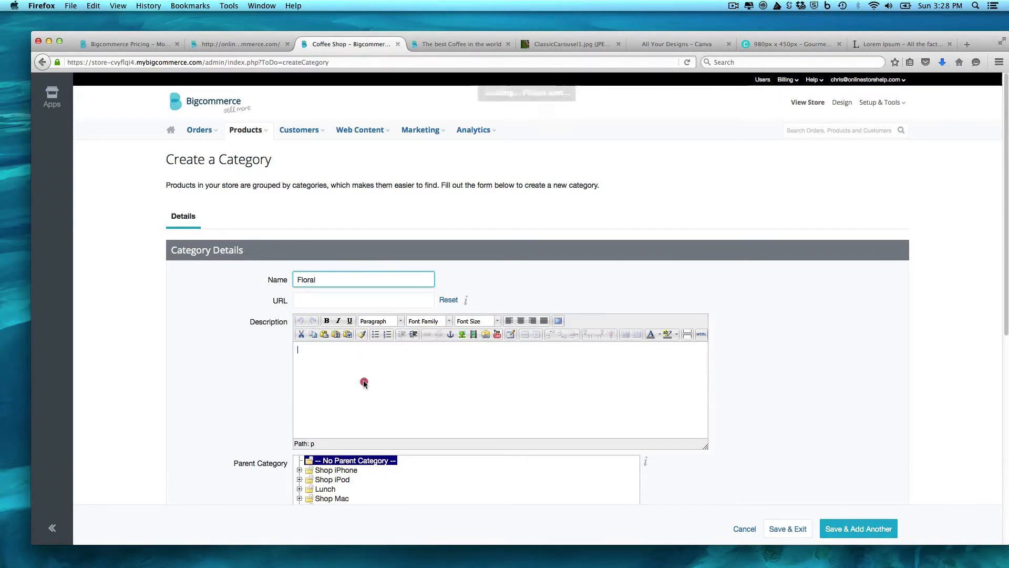
left_click(364, 380)
type("Lorem Ipsum is simply dummy text of the printing and typesetting industry. Lorem Ipsum has been the industry's standard dummy text ever since the 1500s, when an unknown printer took a galley of type and scrambled it to make a type specimen book. It has survived not only five centuries, but also the leap into electronic typesetting, remaining essentially unchanged. It was popularised in the 1960s with the release of Letraset sheets containing Lorem Ipsum passages, and more recently with desktop publishing software like Aldus PageMaker including versions of Lorem Ipsum.")
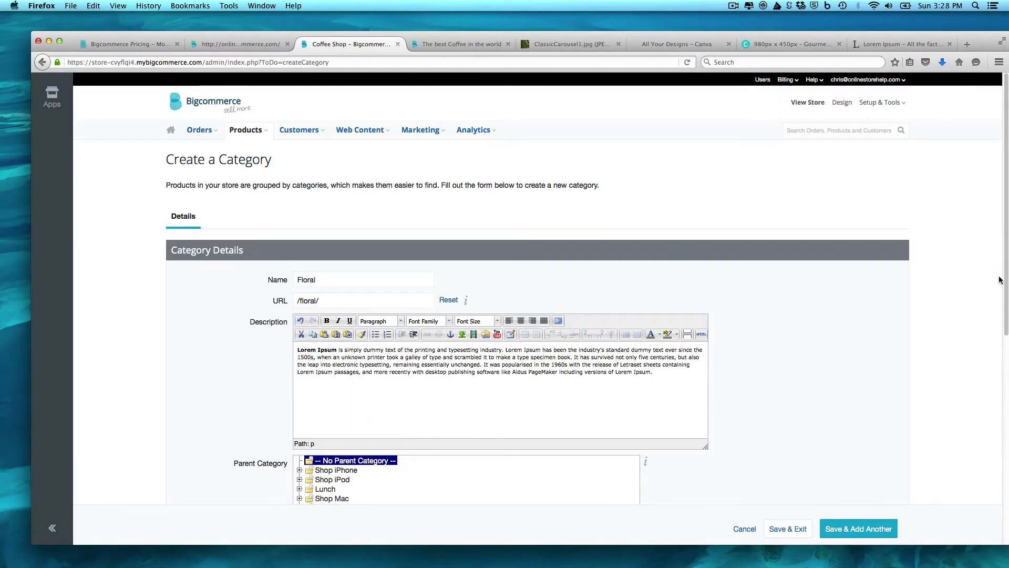
Set Coffee as the parent category of Floral and save it, continuing with another new category
left_click_drag(1000, 279, 998, 392)
left_click(327, 329)
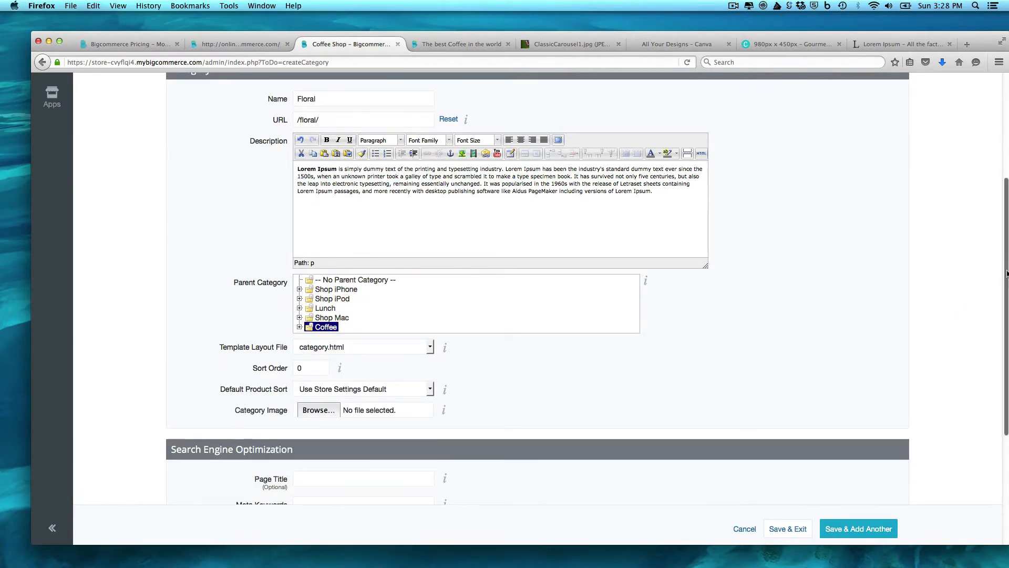
left_click_drag(1006, 274, 1004, 340)
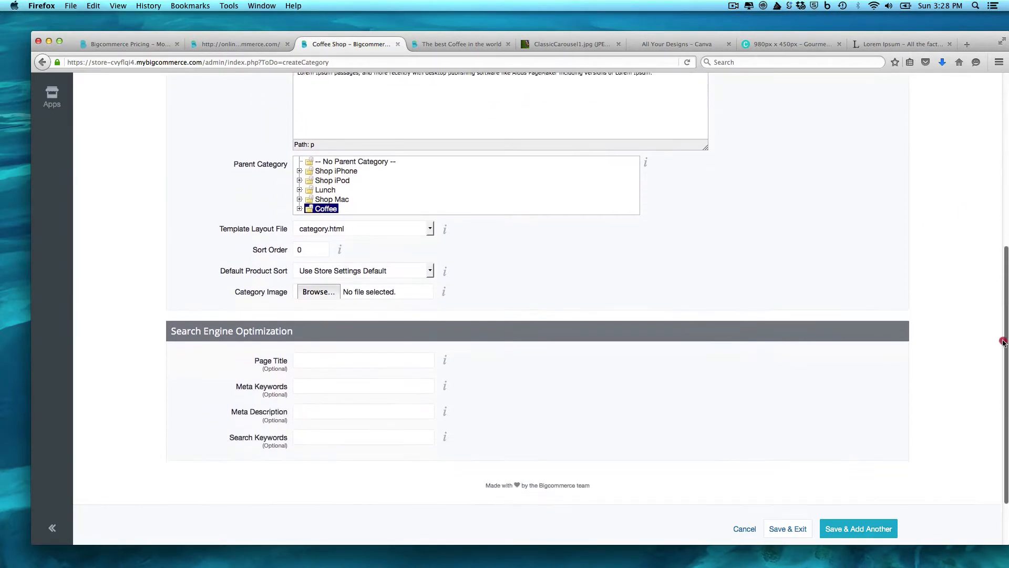
left_click(860, 532)
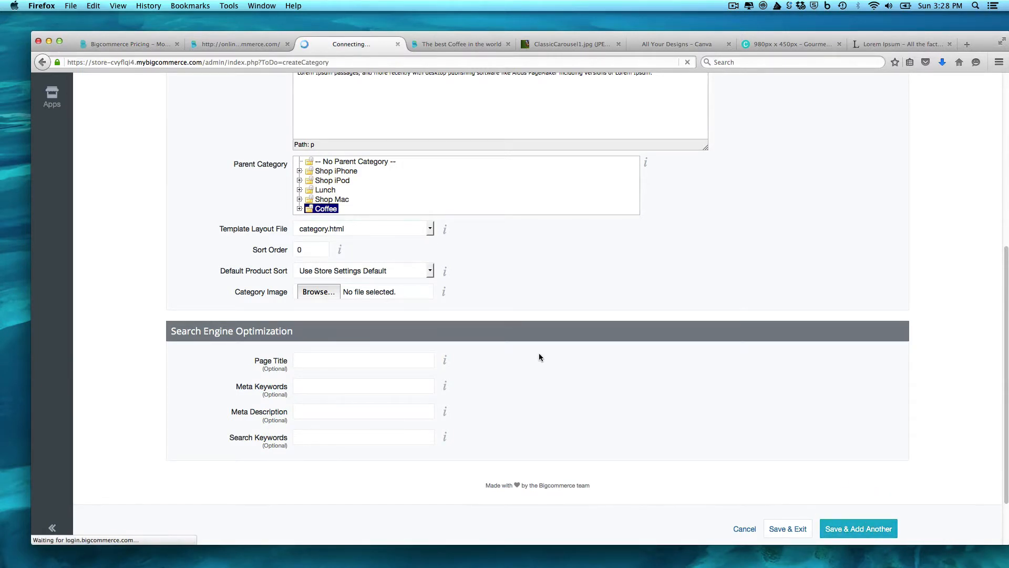
Create the Island Style category under Coffee with the Lorem Ipsum placeholder description, and save it back to the category list
left_click(326, 313)
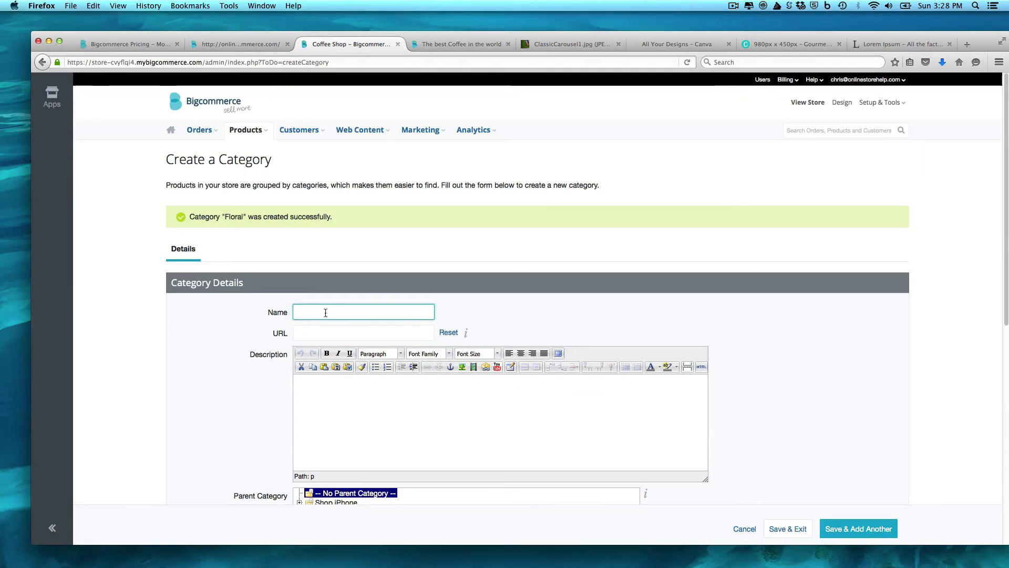
type("Island Style")
left_click(367, 412)
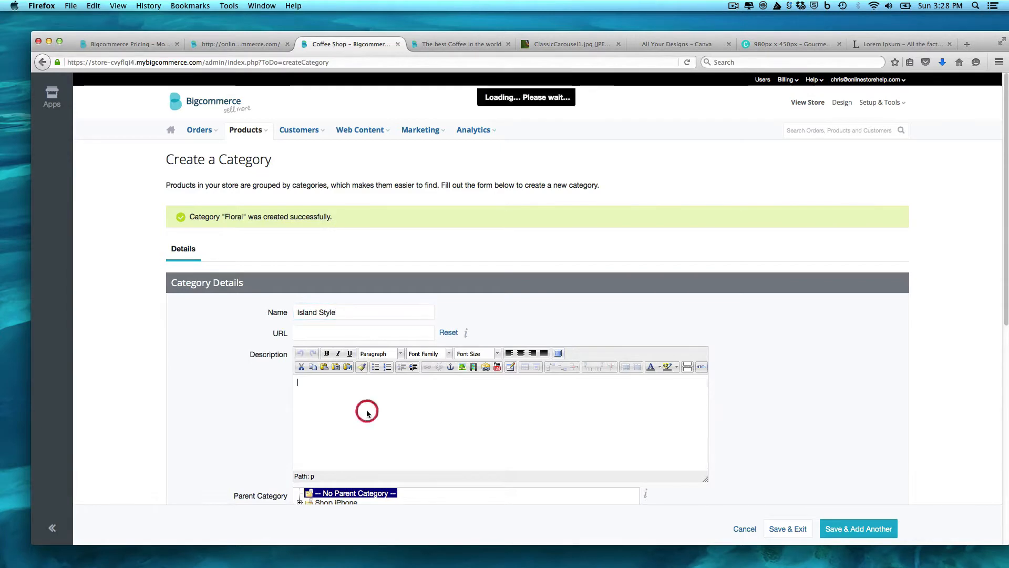
type("Lorem Ipsum is simply dummy text of the printing and typesetting industry. Lorem Ipsum has been the industry's standard dummy text ever since the 1500s, when an unknown printer took a galley of type and scrambled it to make a type specimen book. It has survived not only five centuries, but also the leap into electronic typesetting, remaining essentially unchanged. It was popularised in the 1960s with the release of Letraset sheets containing Lorem Ipsum passages, and more recently with desktop publishing software like Aldus PageMaker including versions of Lorem Ipsum.")
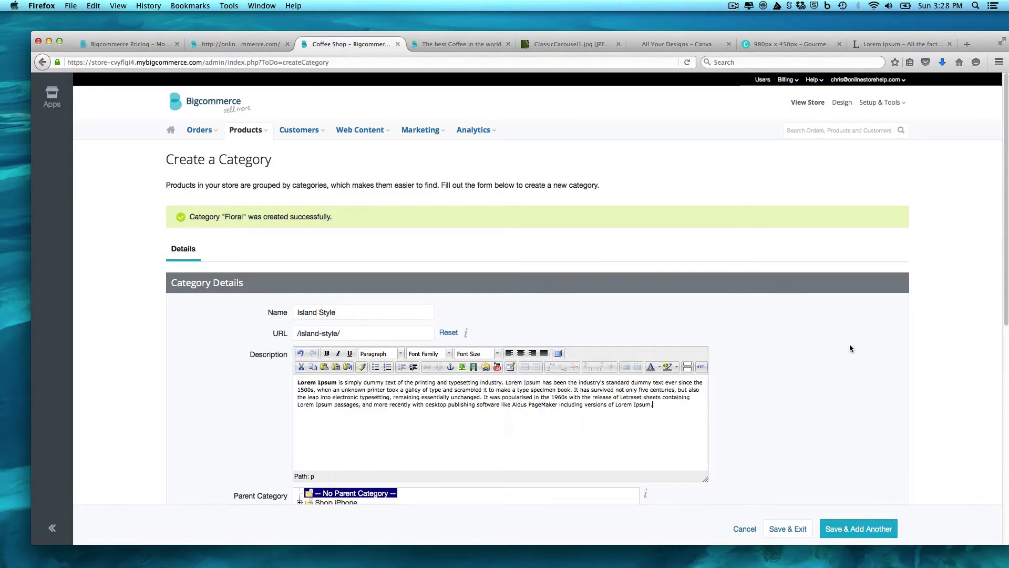
scroll(850, 349, "down", 4)
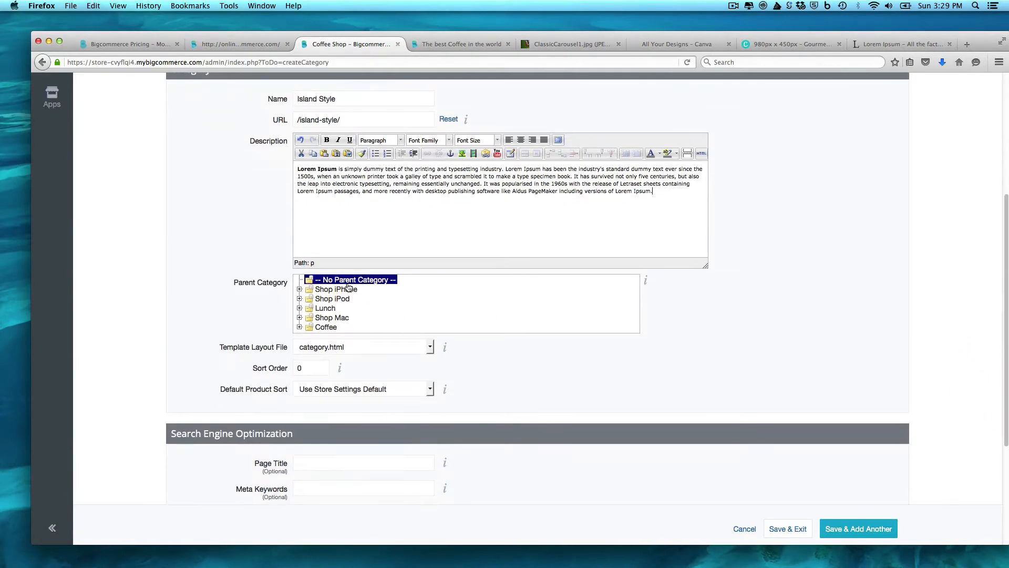
left_click(329, 327)
left_click_drag(1004, 347, 992, 435)
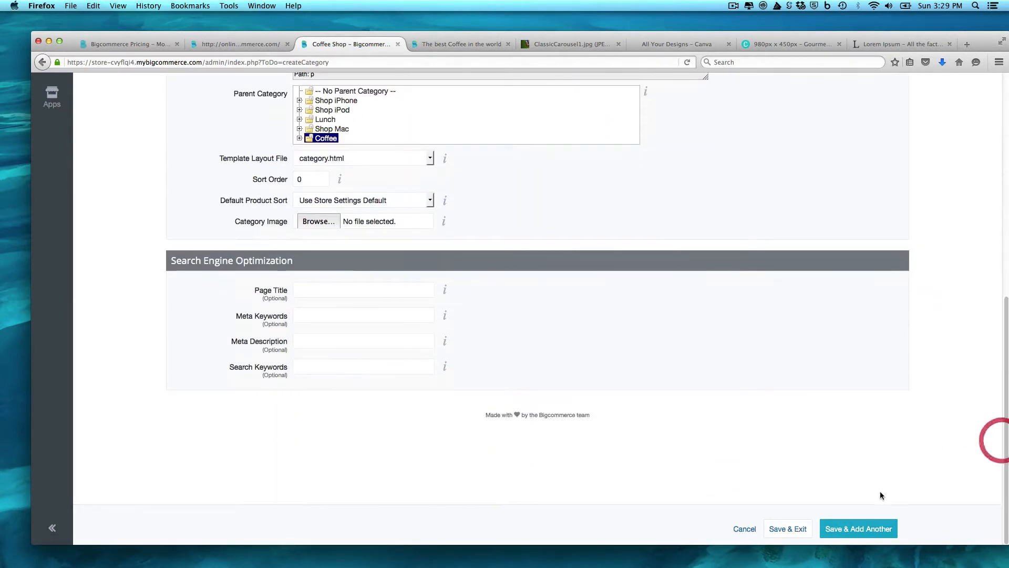
left_click(794, 526)
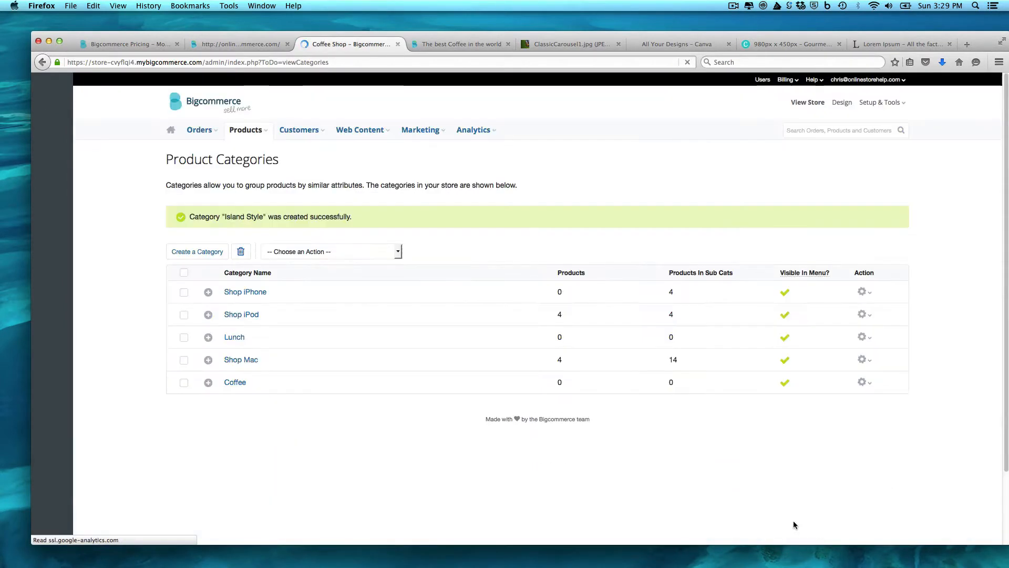
Expand the Coffee category's subcategories, review the details of Bold Coffee and save it without changes
left_click(208, 383)
scroll(207, 381, "down", 2)
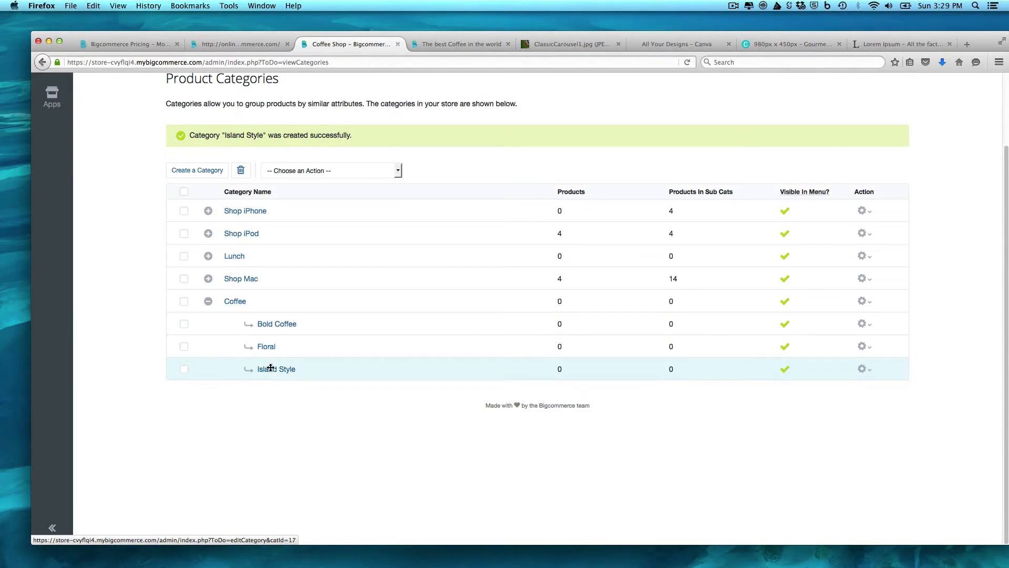
left_click(276, 324)
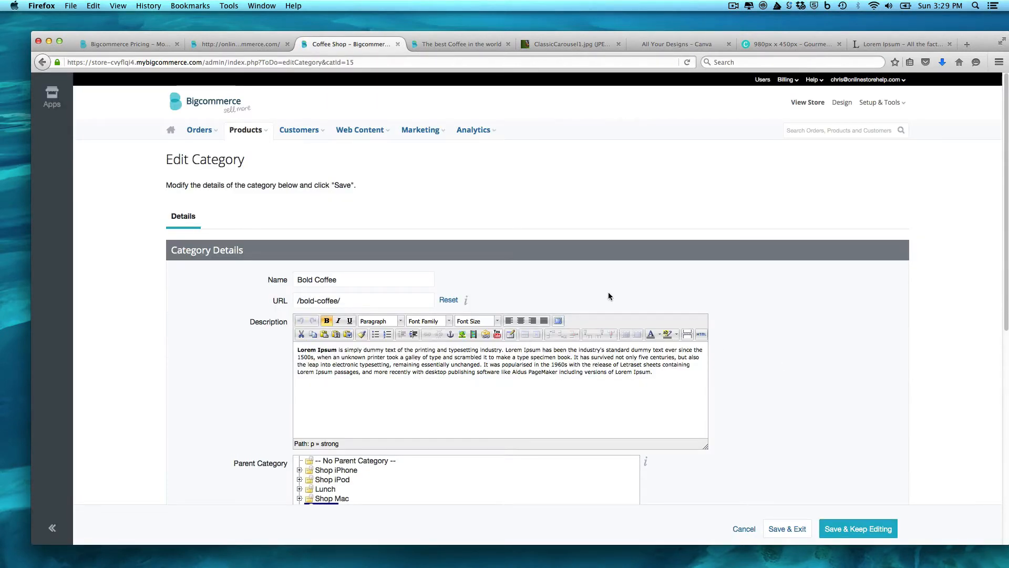
left_click(786, 531)
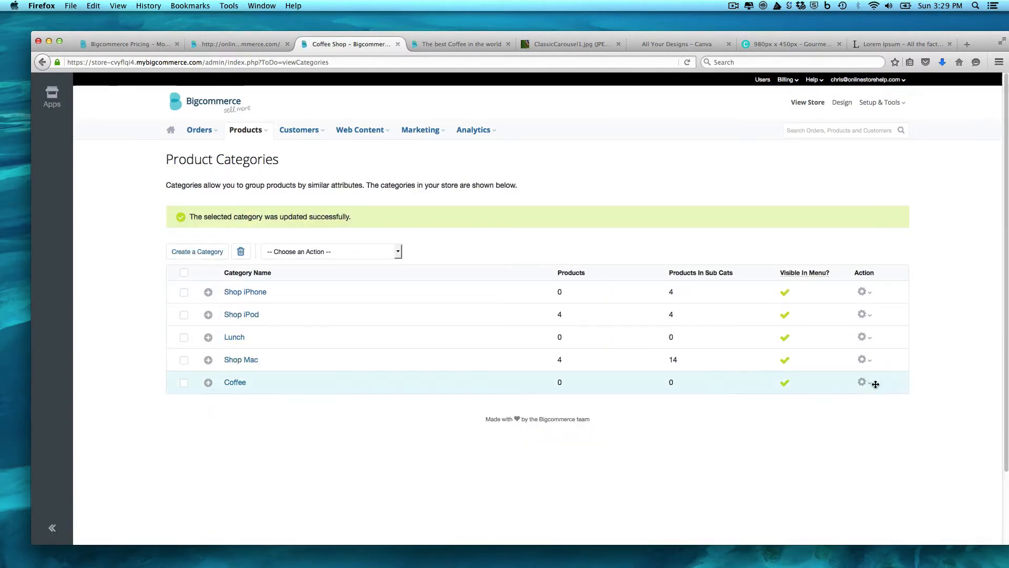
Expand the Coffee category again and start a new subcategory beneath Bold Coffee
left_click(208, 382)
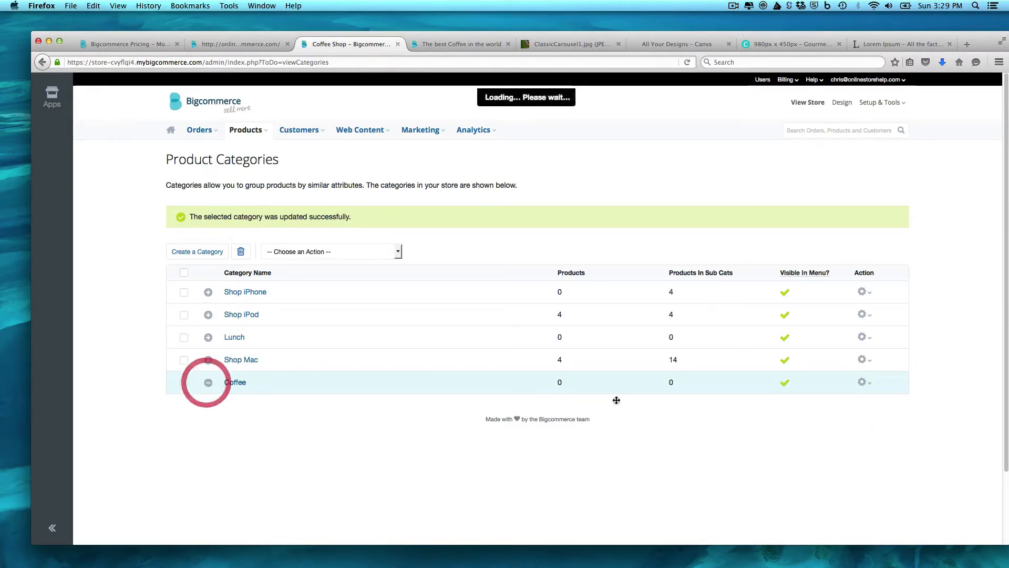
scroll(824, 389, "down", 3)
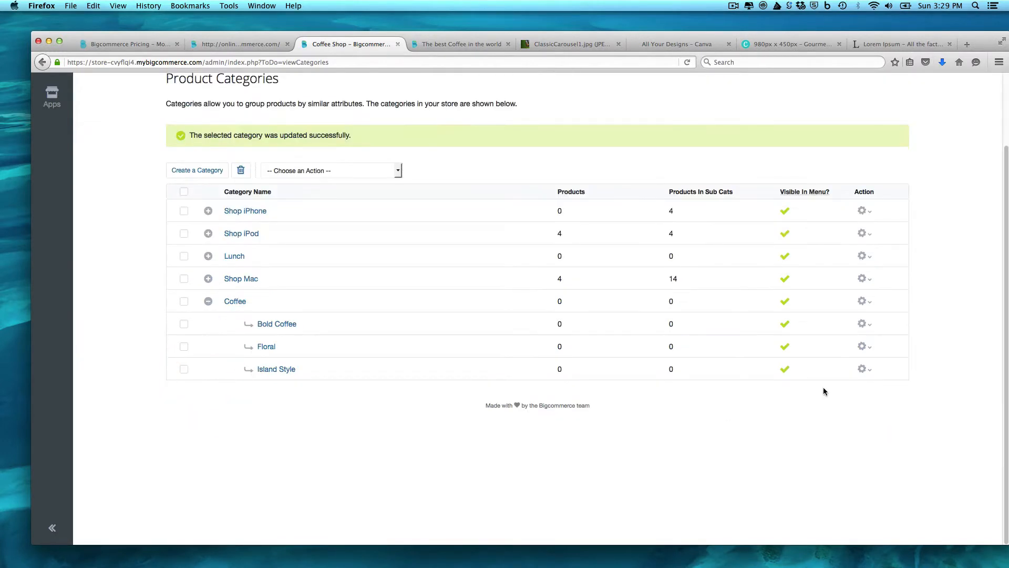
left_click(866, 324)
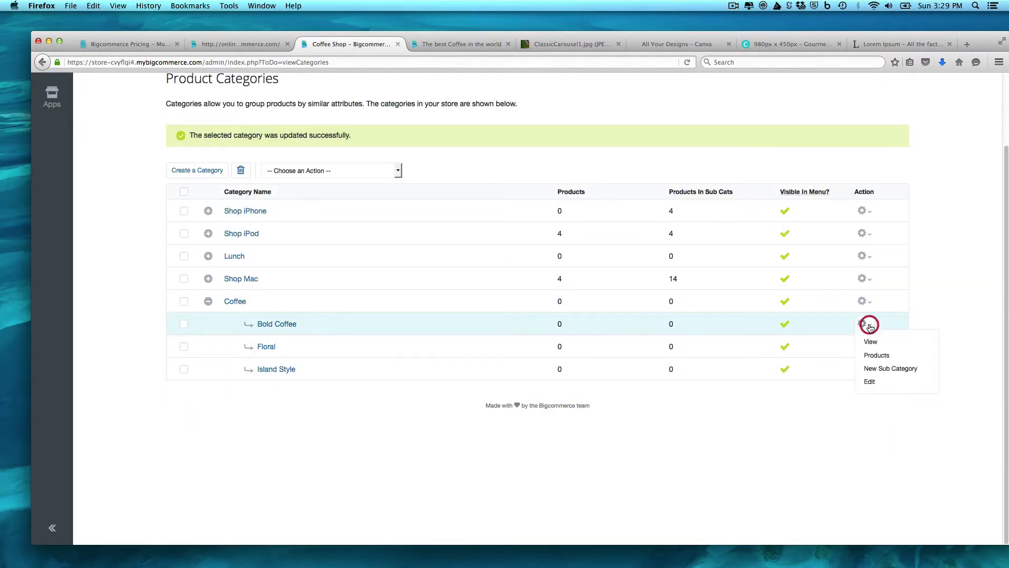
left_click(875, 368)
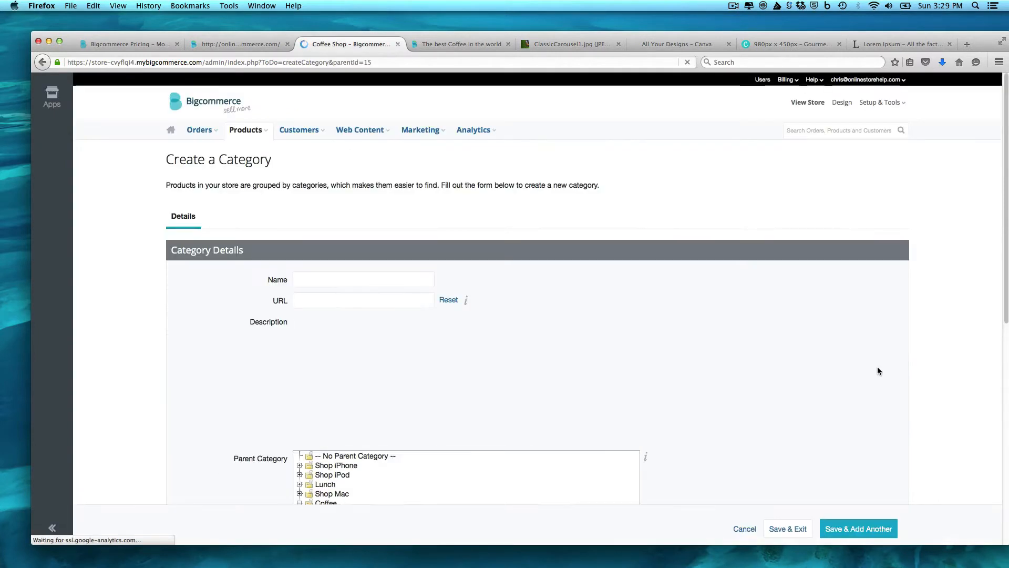
Name the new subcategory Decaf, add the Lorem Ipsum placeholder description and save it under Bold Coffee
left_click_drag(1005, 289, 1006, 368)
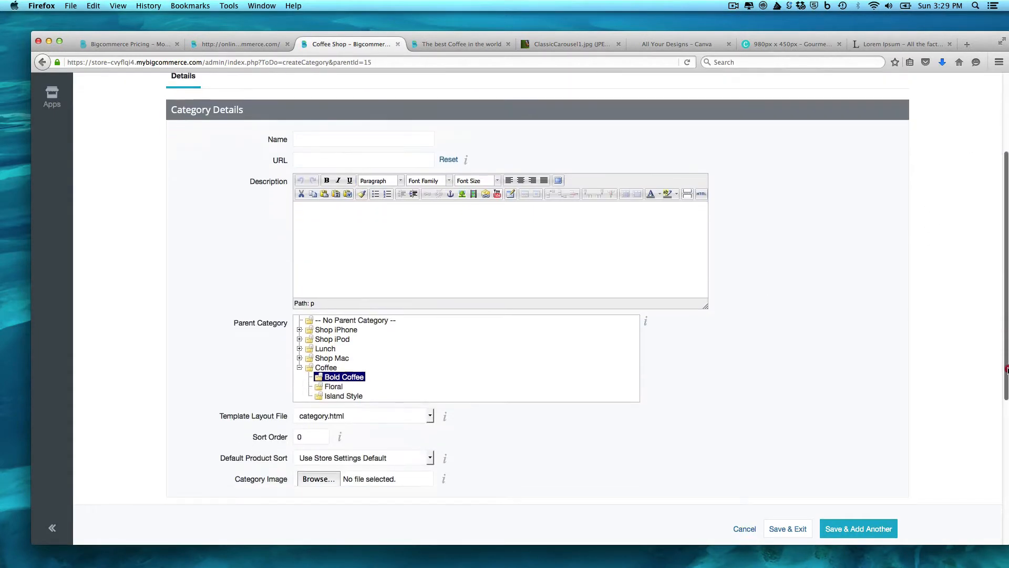
left_click(322, 139)
type("Decaf")
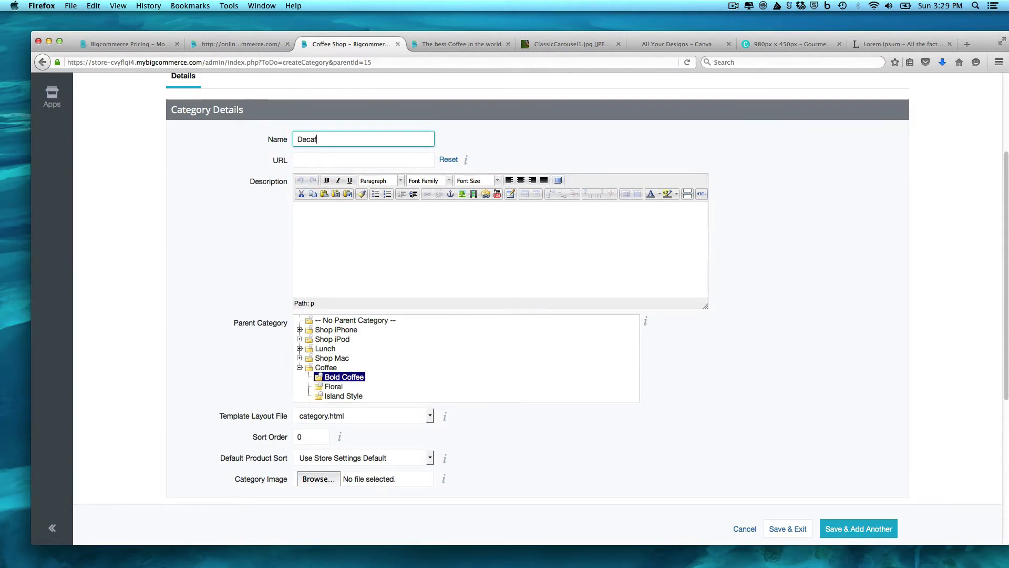
left_click(364, 239)
type("Lorem Ipsum is simply dummy text of the printing and typesetting industry. Lorem Ipsum has been the industry's standard dummy text ever since the 1500s, when an unknown printer took a galley of type and scrambled it to make a type specimen book. It has survived not only five centuries, but also the leap into electronic typesetting, remaining essentially unchanged. It was popularised in the 1960s with the release of Letraset sheets containing Lorem Ipsum passages, and more recently with desktop publishing software like Aldus PageMaker including versions of Lorem Ipsum.")
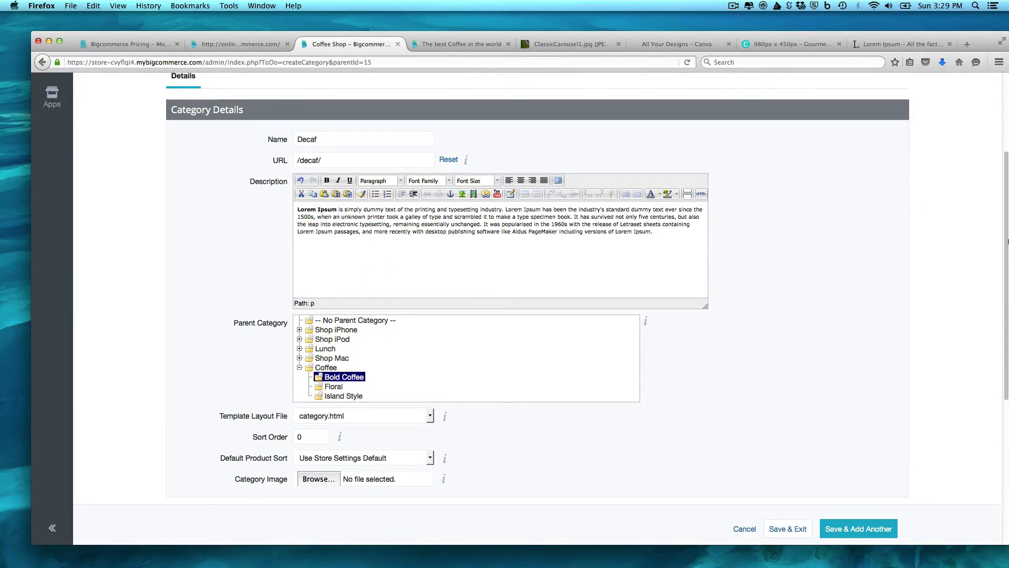
left_click_drag(1002, 245, 992, 347)
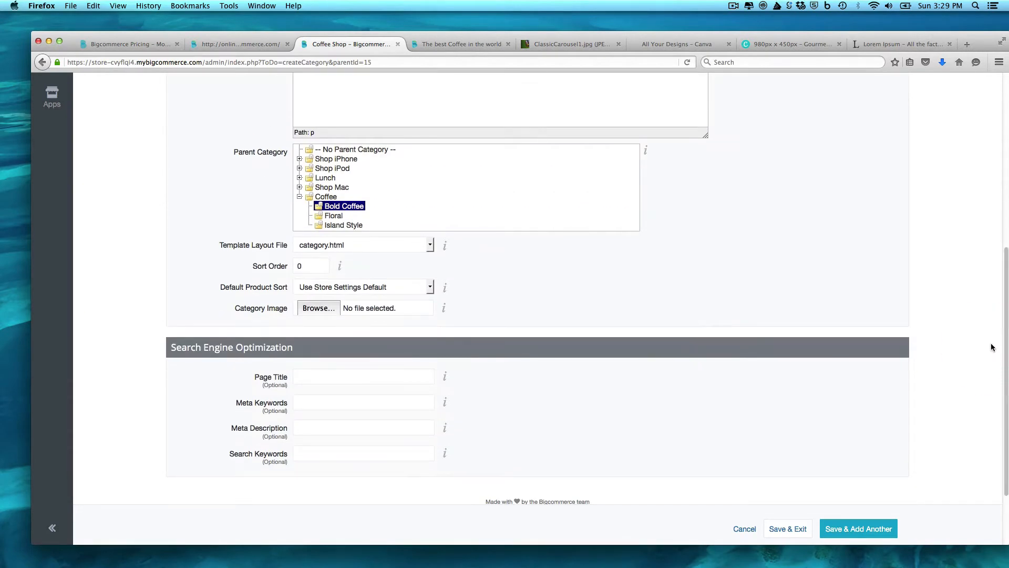
left_click(783, 528)
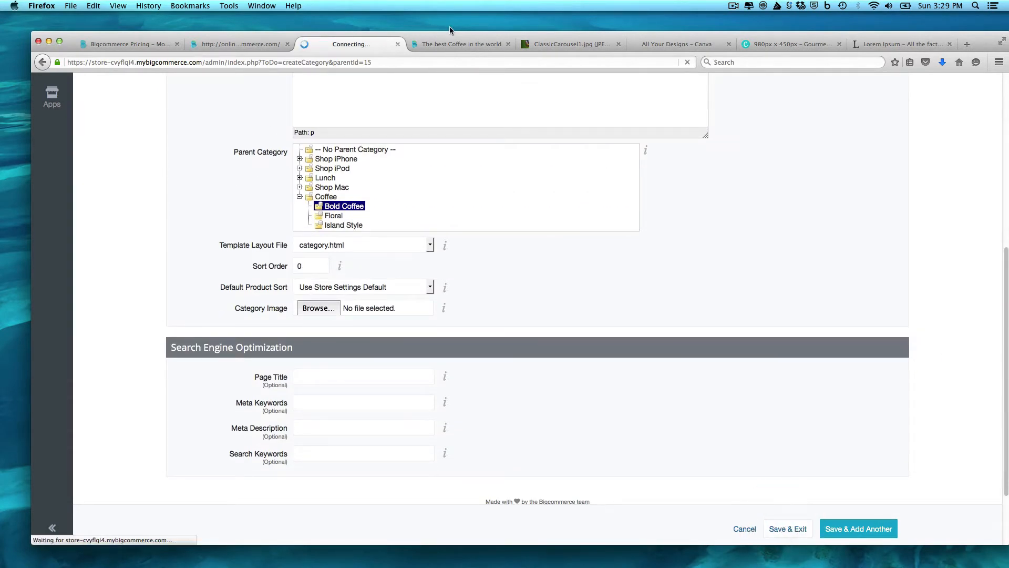
Reload the storefront, check the Coffee menu, and view the Bold Coffee category page and its Decaf subcategory
left_click(456, 46)
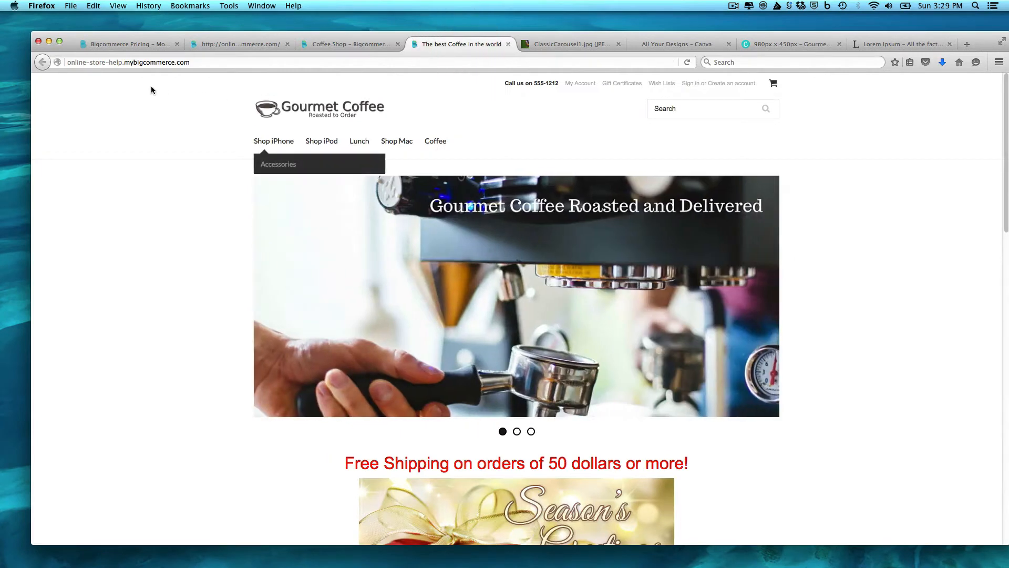
left_click(687, 62)
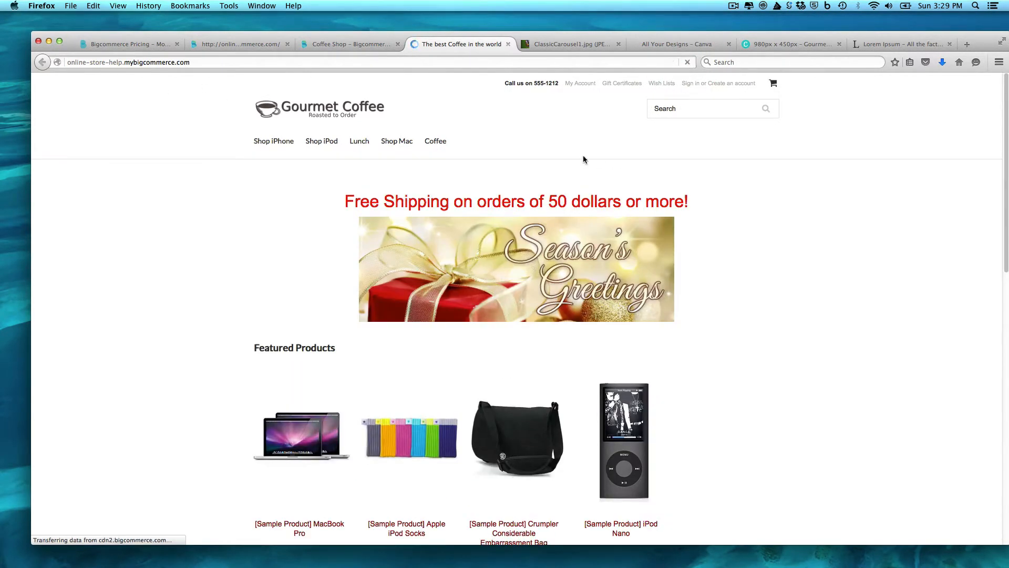
mouse_move(436, 145)
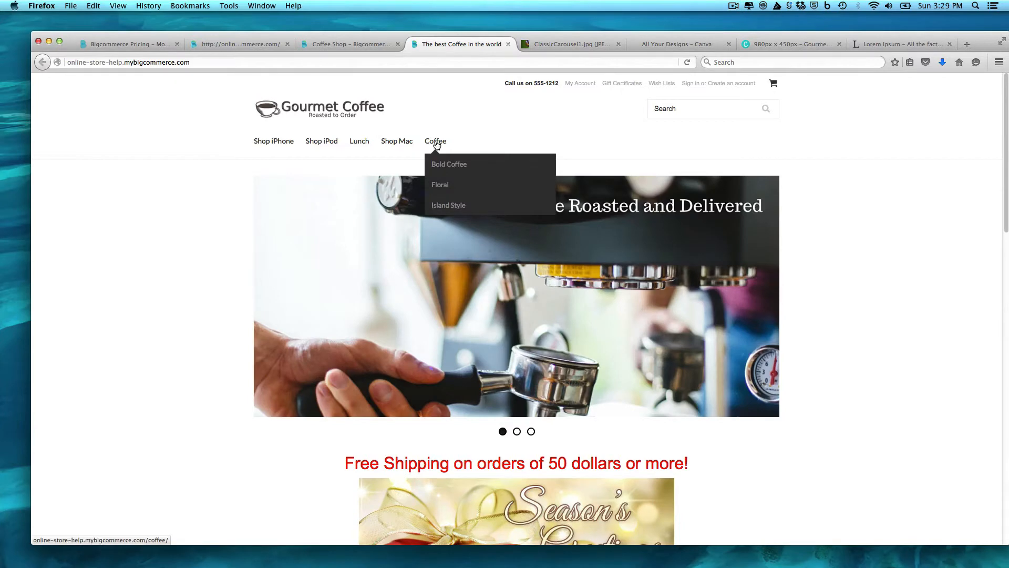
left_click(464, 166)
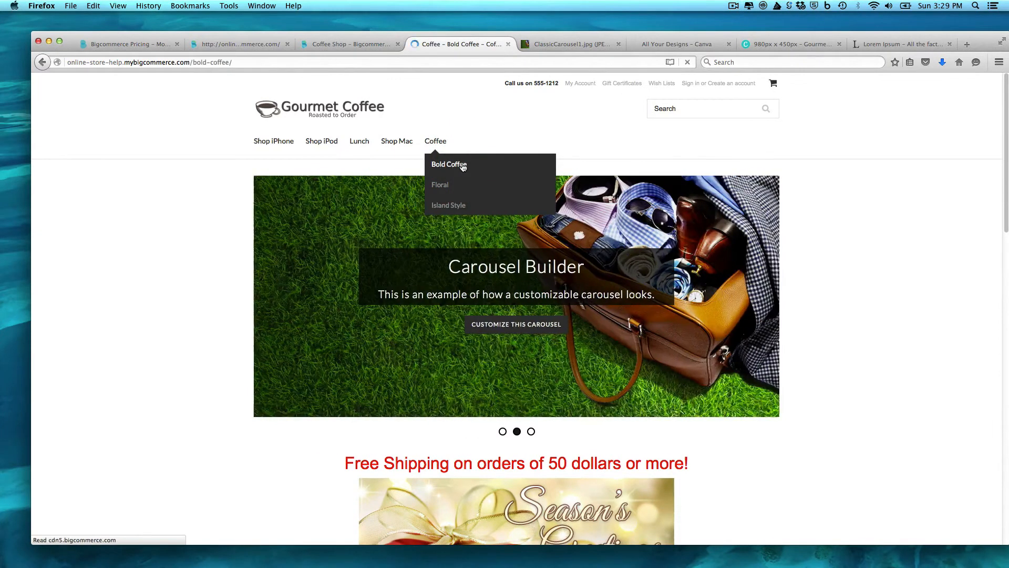
left_click(263, 304)
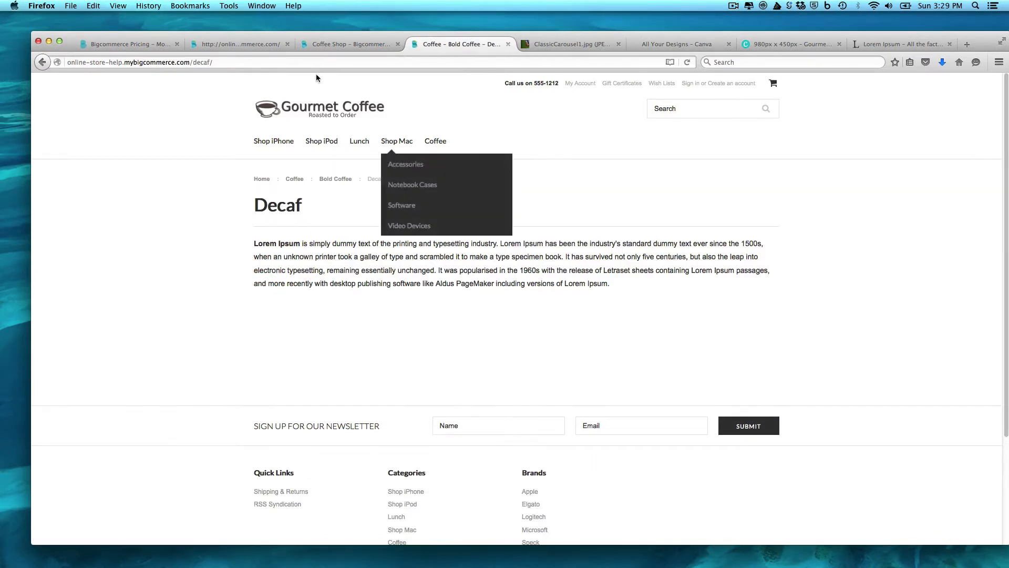
Return to the store admin and open the store settings
left_click(342, 44)
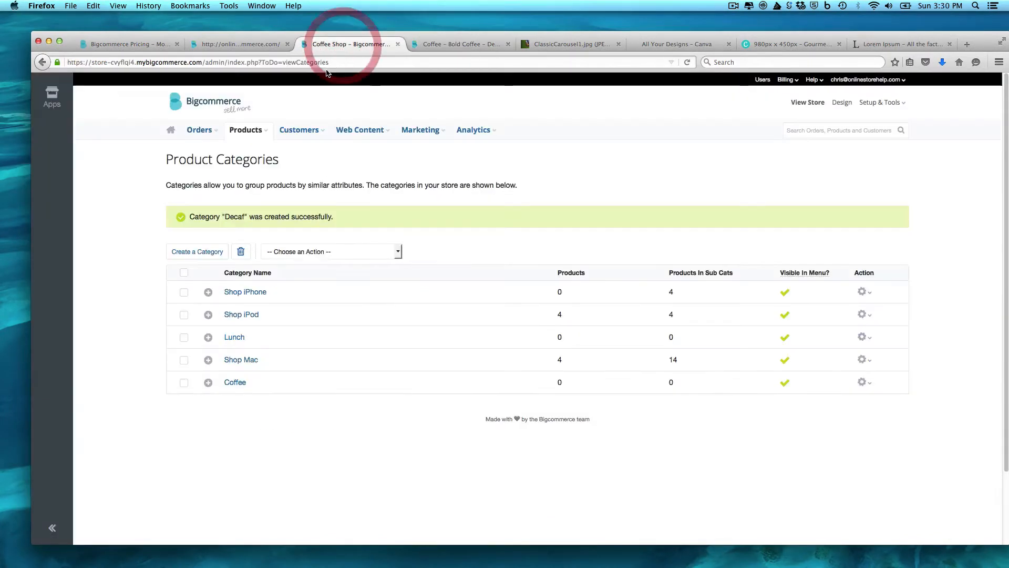
left_click(900, 102)
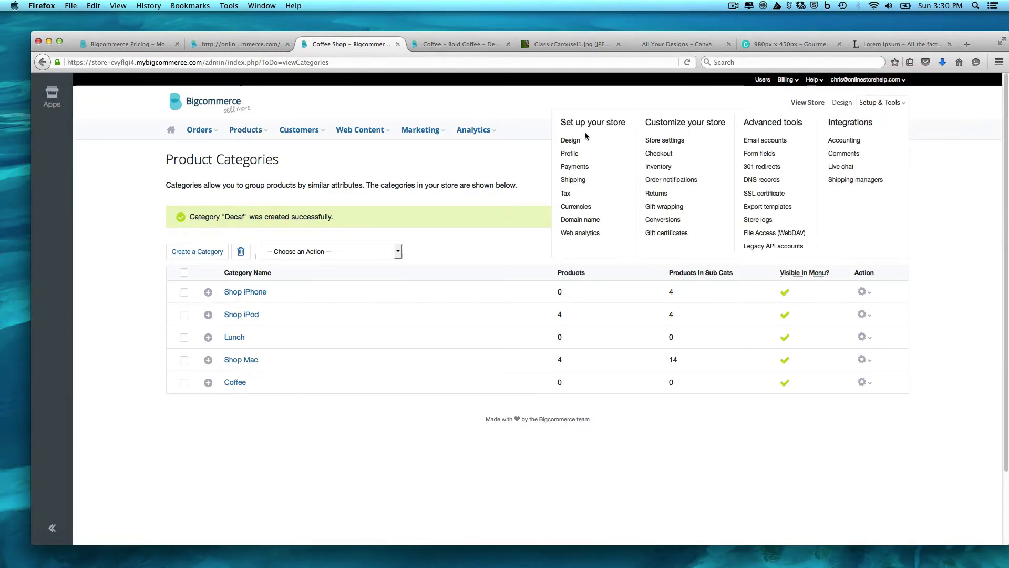
left_click(672, 141)
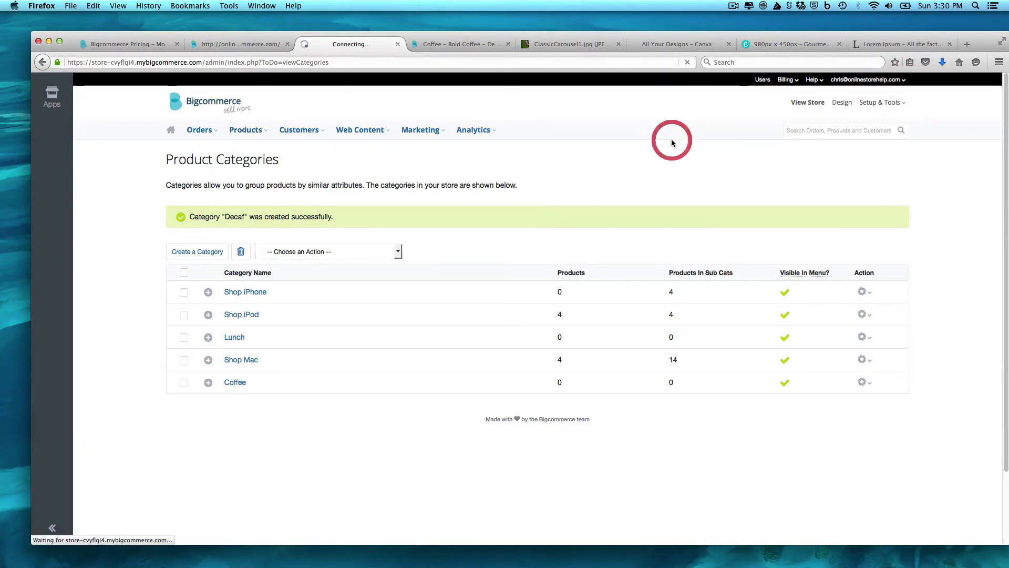
Set the Menu Display Depth in the store's Category Settings to 3 levels and save the settings
scroll(988, 306, "down", 15)
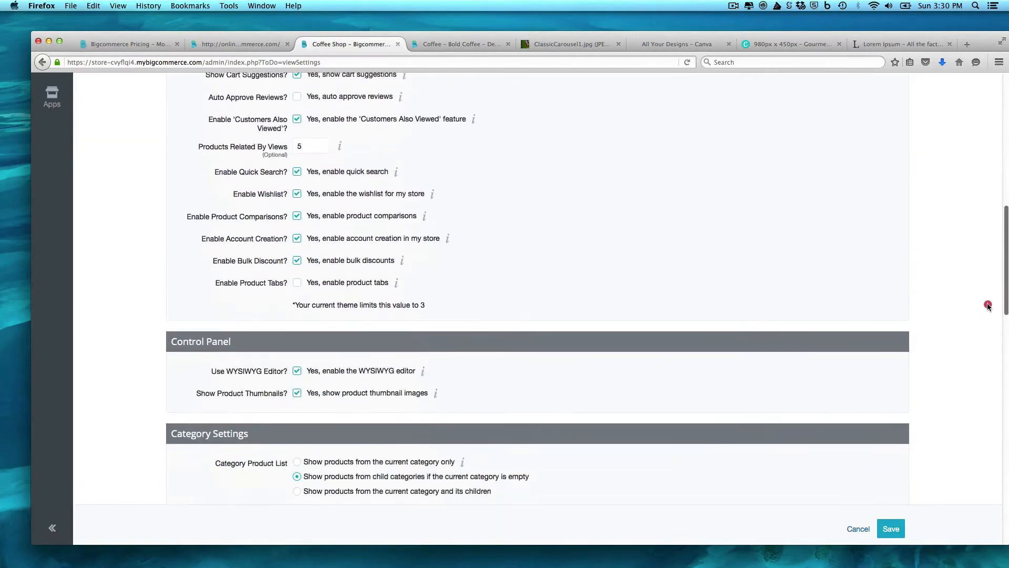
scroll(986, 326, "down", 8)
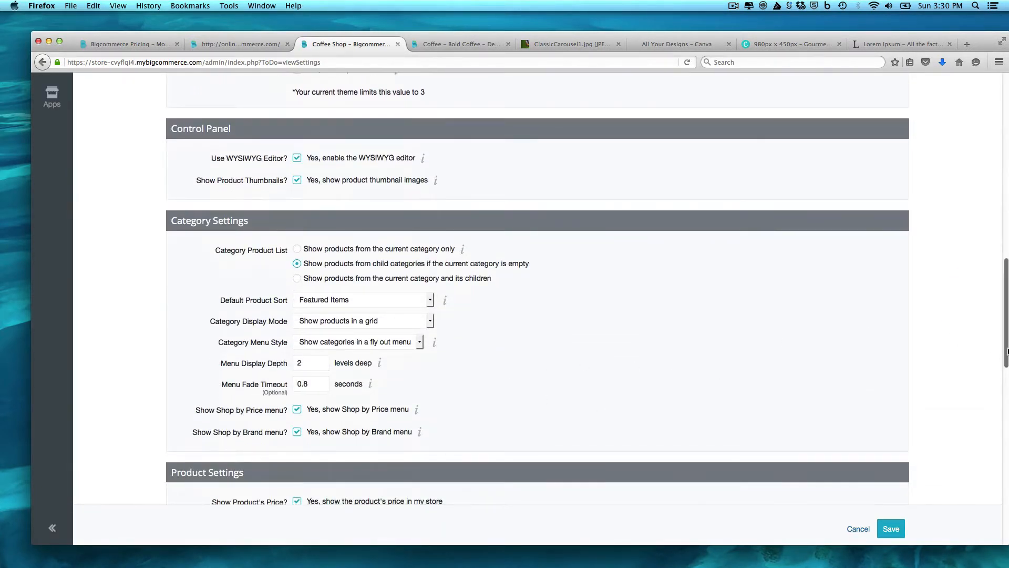
left_click_drag(1008, 352, 993, 377)
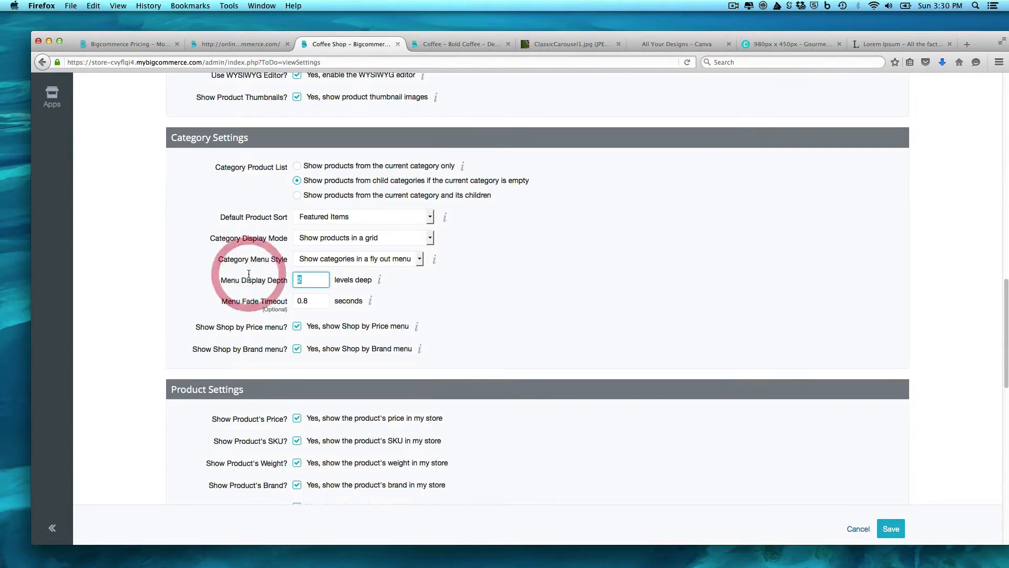
key("BackSpace")
type("3")
left_click(886, 529)
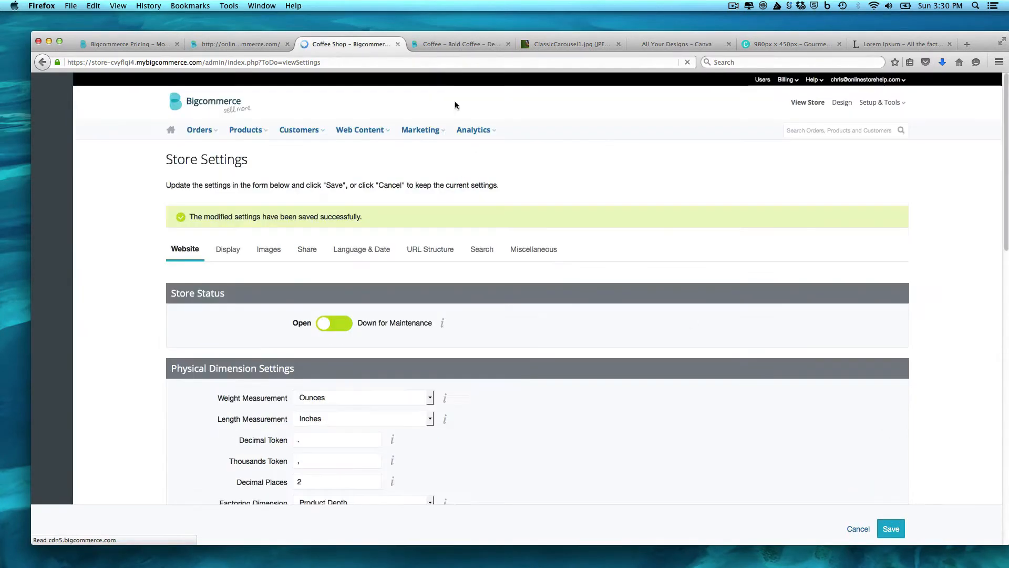
Switch to the storefront, load its home page, and check the Coffee menu's Bold Coffee fly-out
left_click(448, 44)
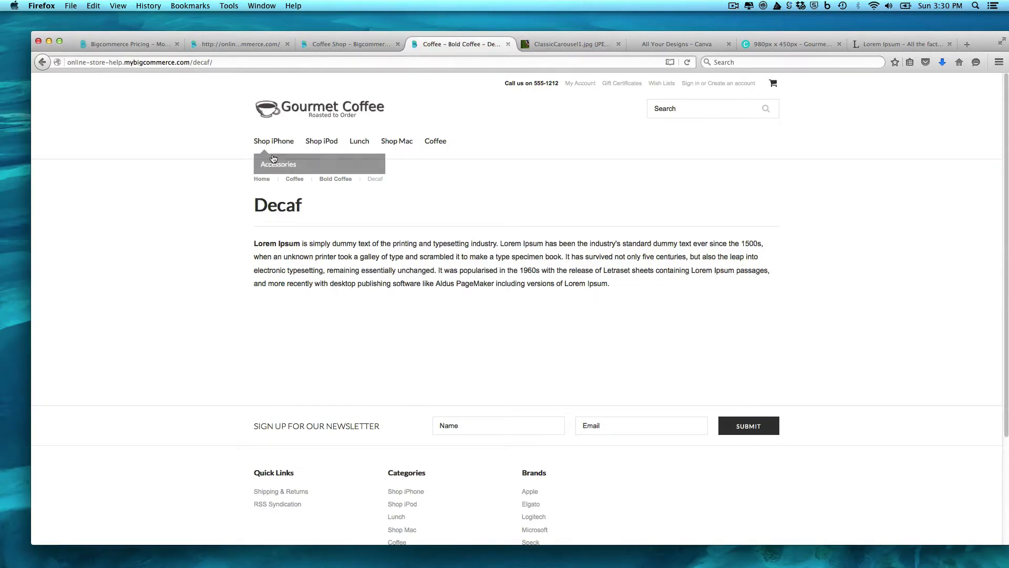
left_click(336, 111)
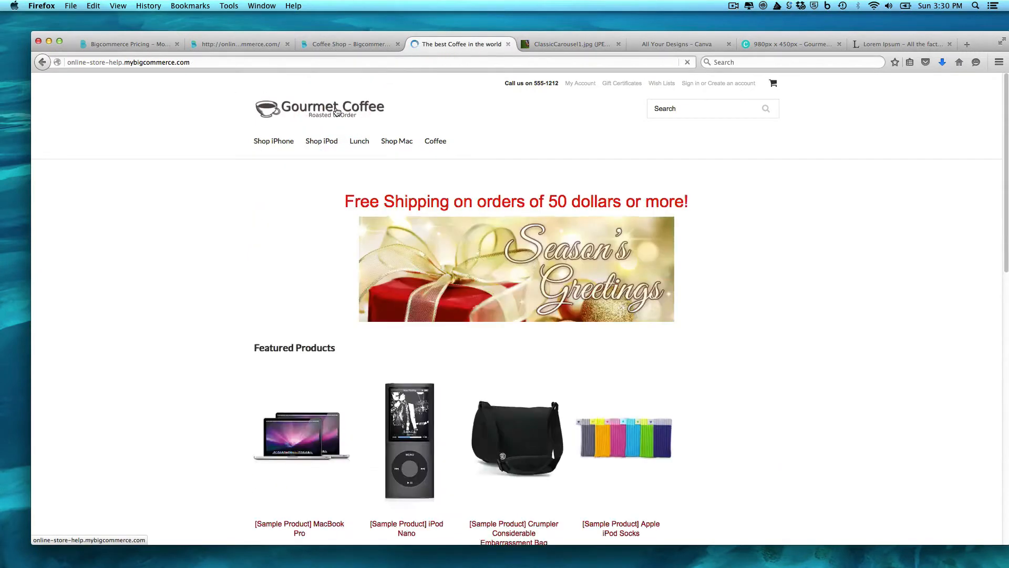
mouse_move(450, 166)
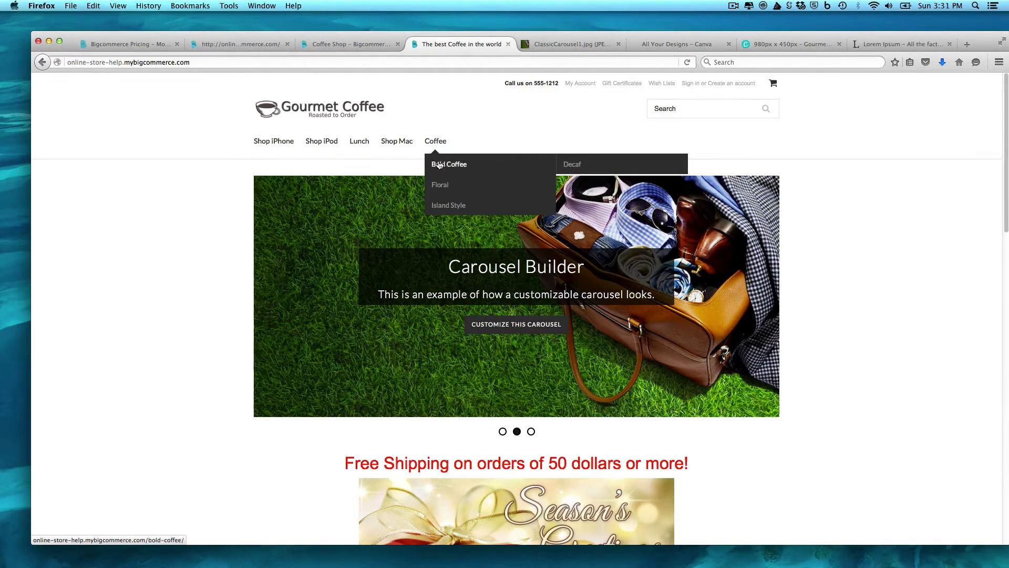
Return to the store admin, open the product categories and expand the Coffee category
left_click(326, 44)
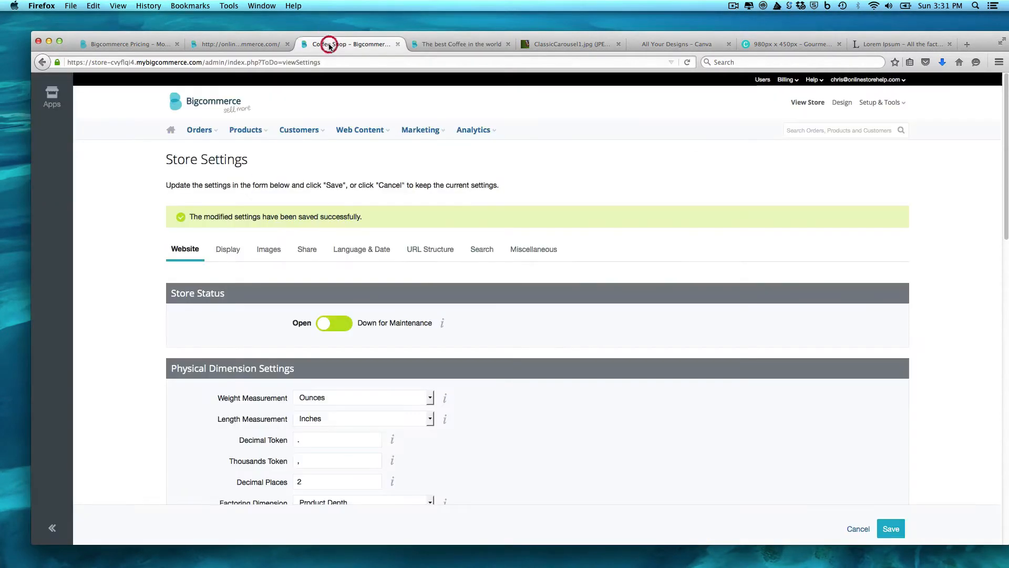
left_click(260, 131)
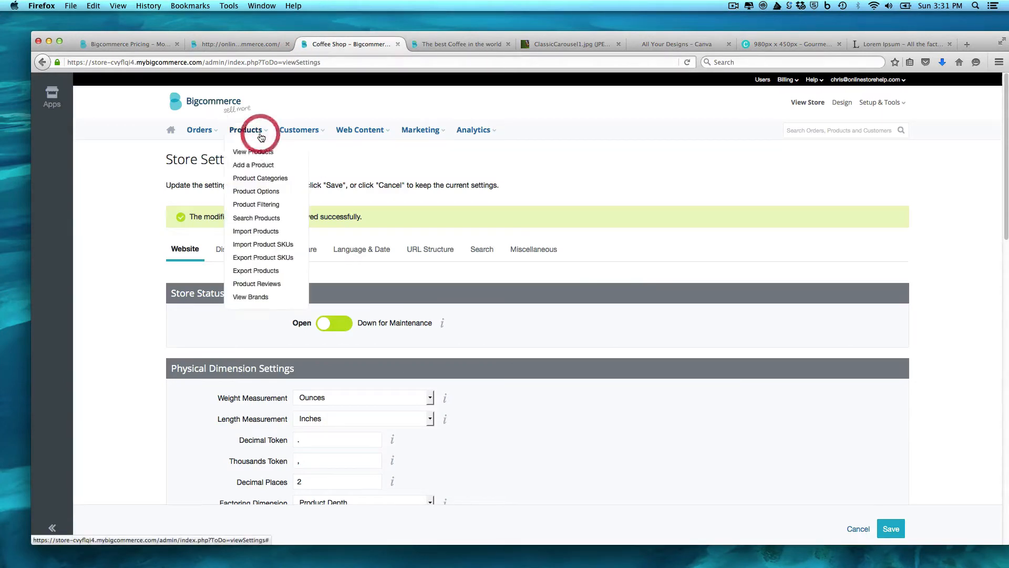
left_click(262, 179)
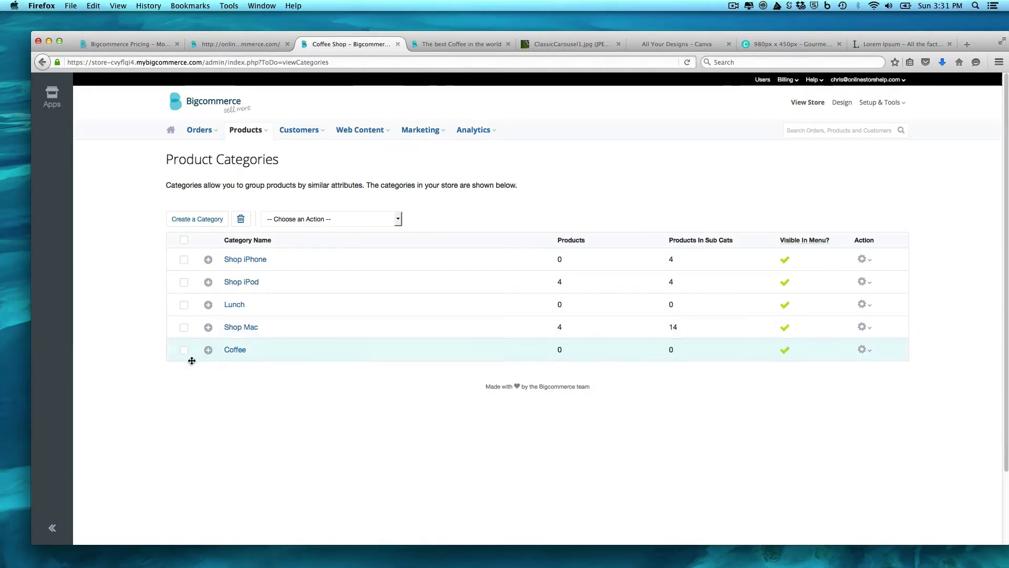
left_click(208, 350)
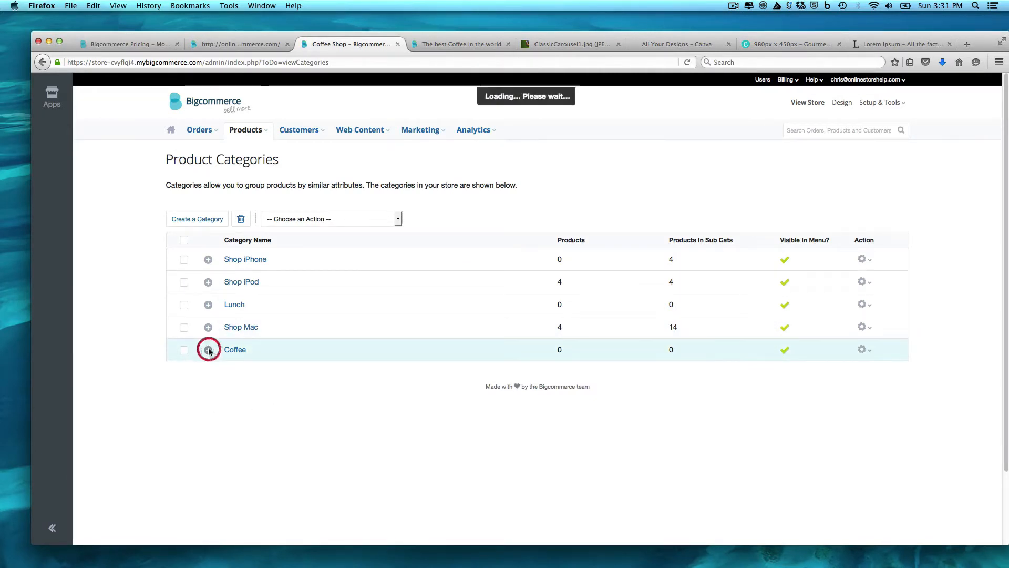
Move Bold Coffee, Floral and Island Style out of Coffee to the top level above it, and check Bold Coffee's subcategories
scroll(209, 348, "down", 3)
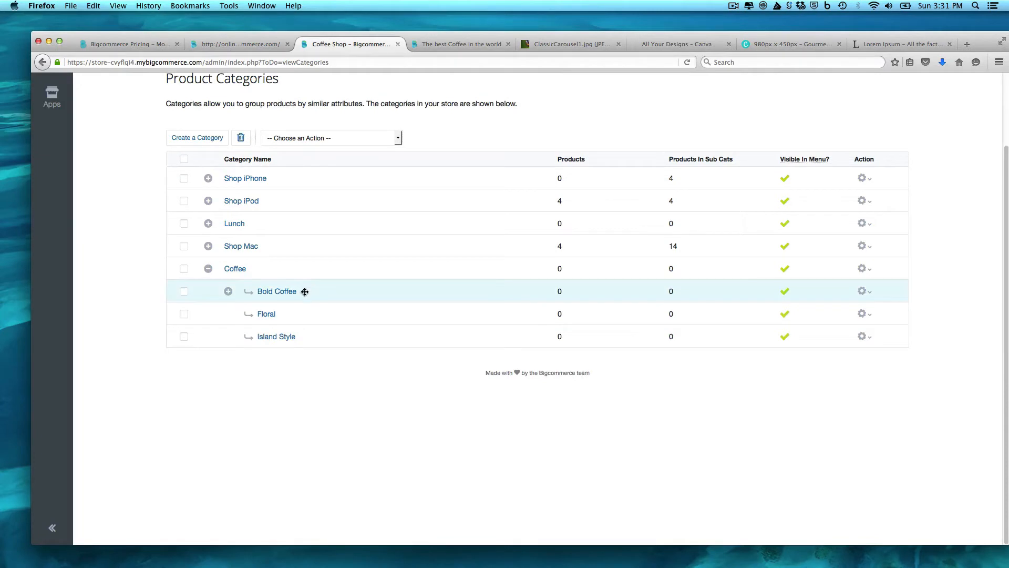
left_click_drag(305, 291, 240, 259)
left_click_drag(291, 315, 261, 291)
left_click_drag(277, 337, 256, 312)
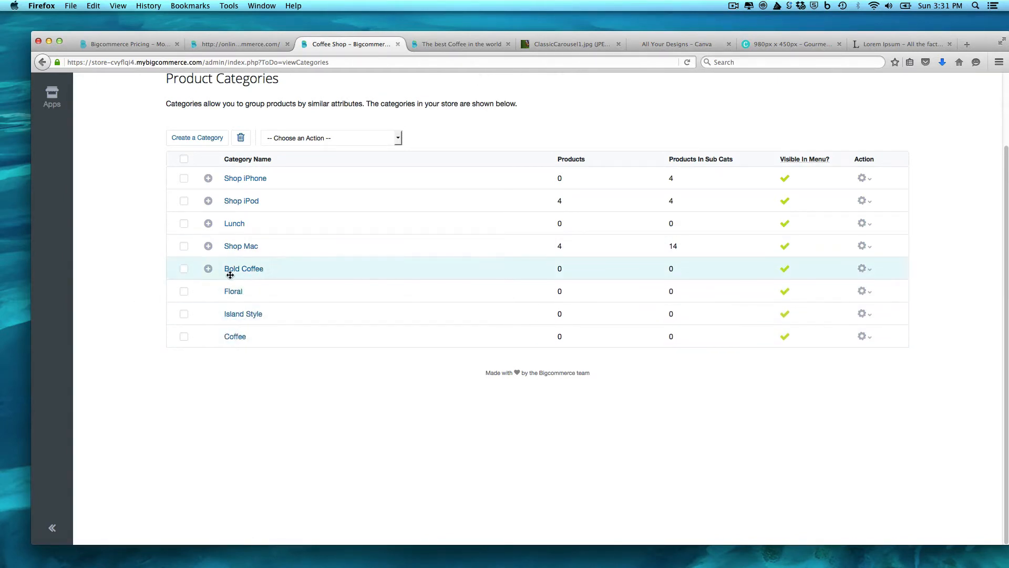
left_click(208, 270)
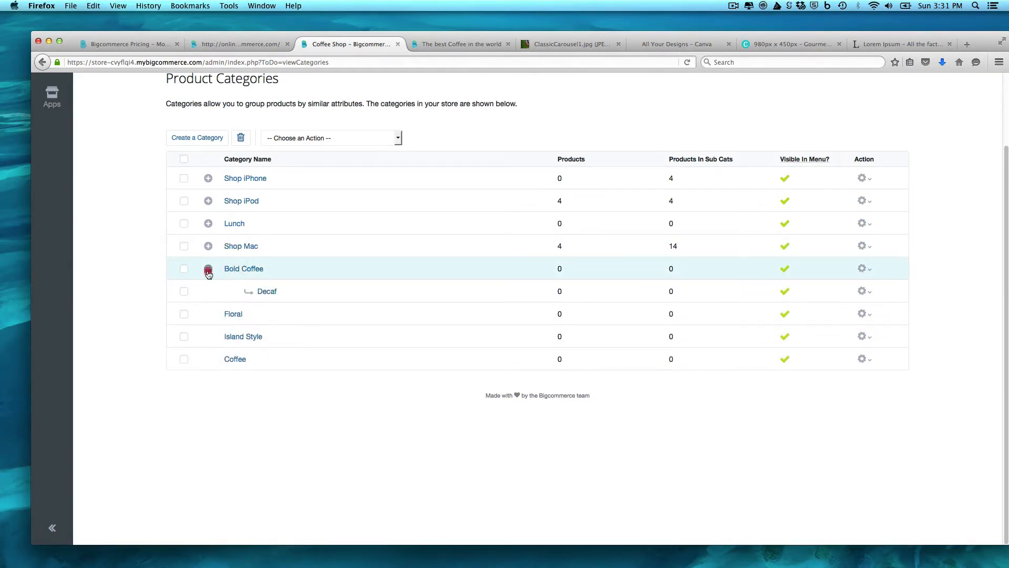
left_click(208, 271)
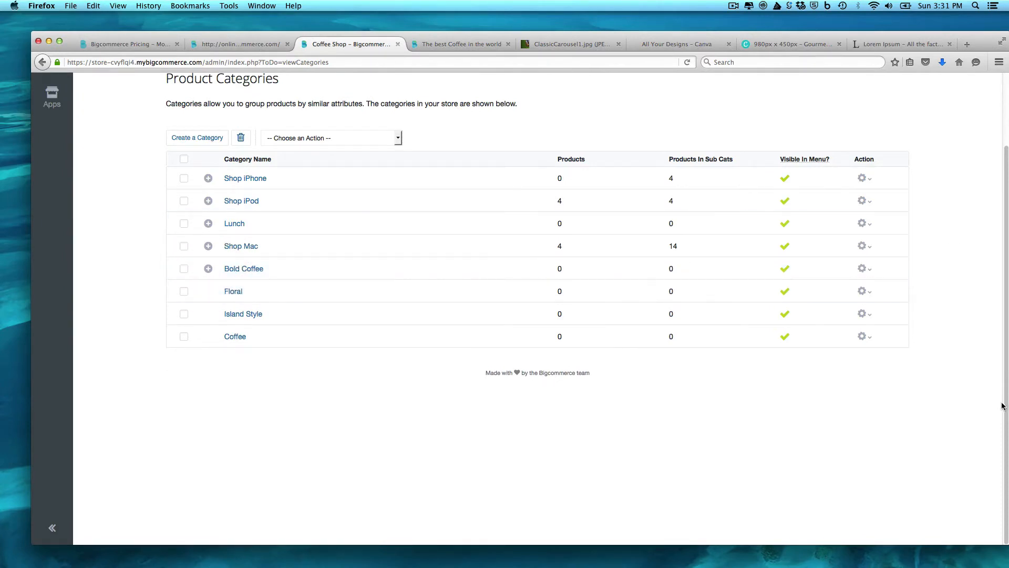
left_click_drag(1002, 405, 1002, 266)
Switch to the storefront, reload the home page and check the rearranged categories in the navigation
left_click(453, 44)
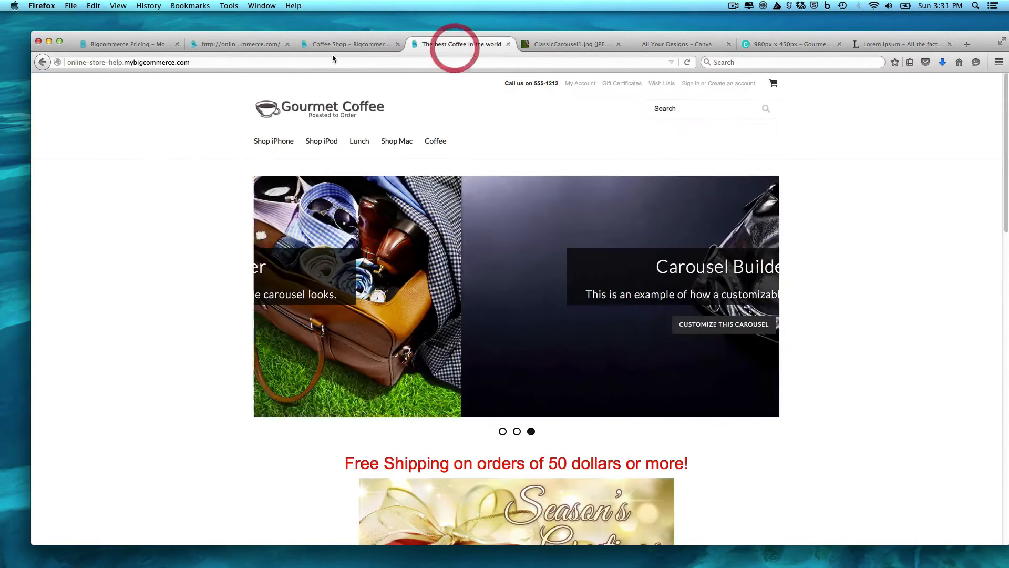
left_click(688, 62)
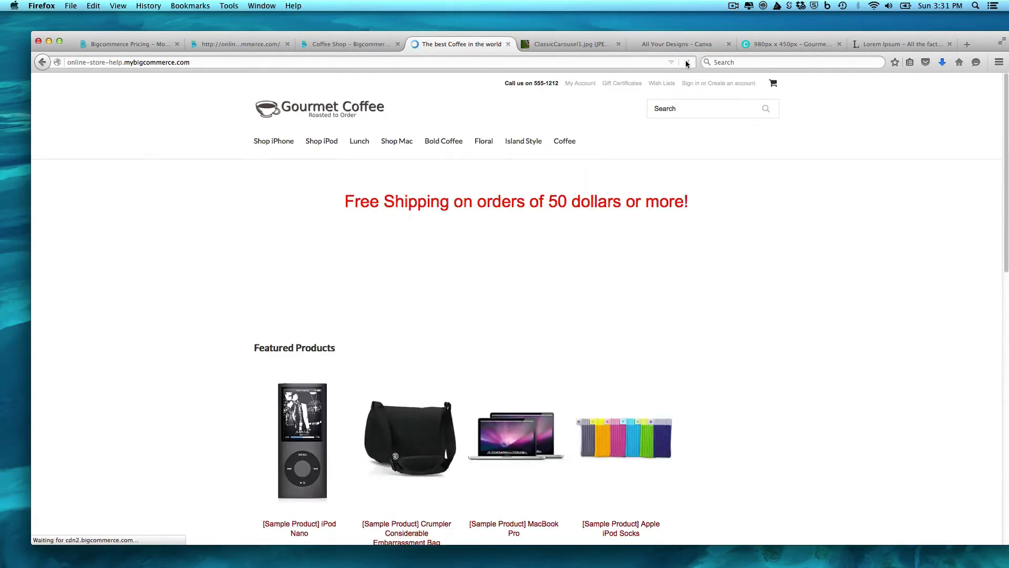
mouse_move(450, 144)
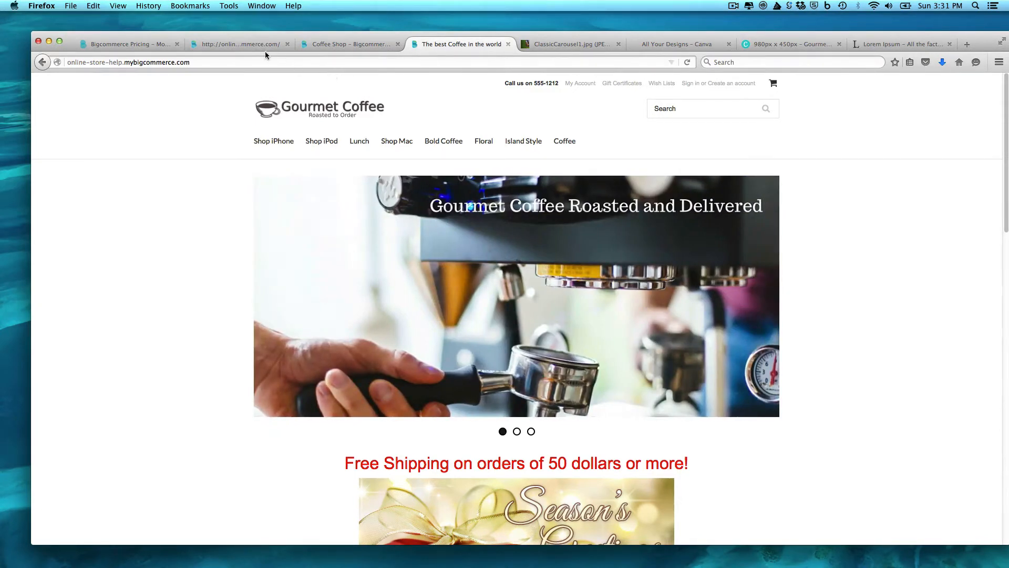
Return to the store admin, open the product options and start creating a custom option
left_click(330, 46)
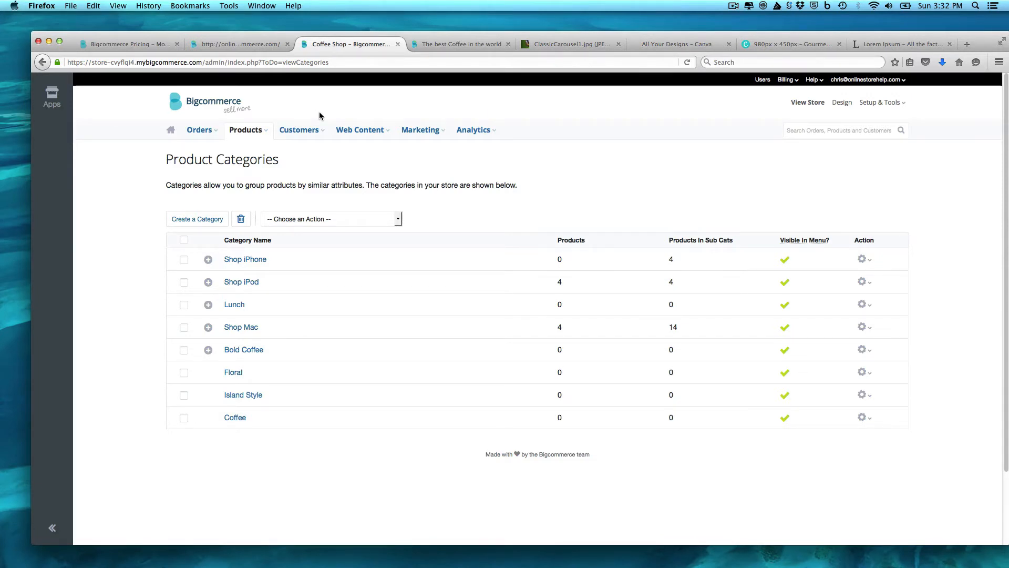
mouse_move(268, 130)
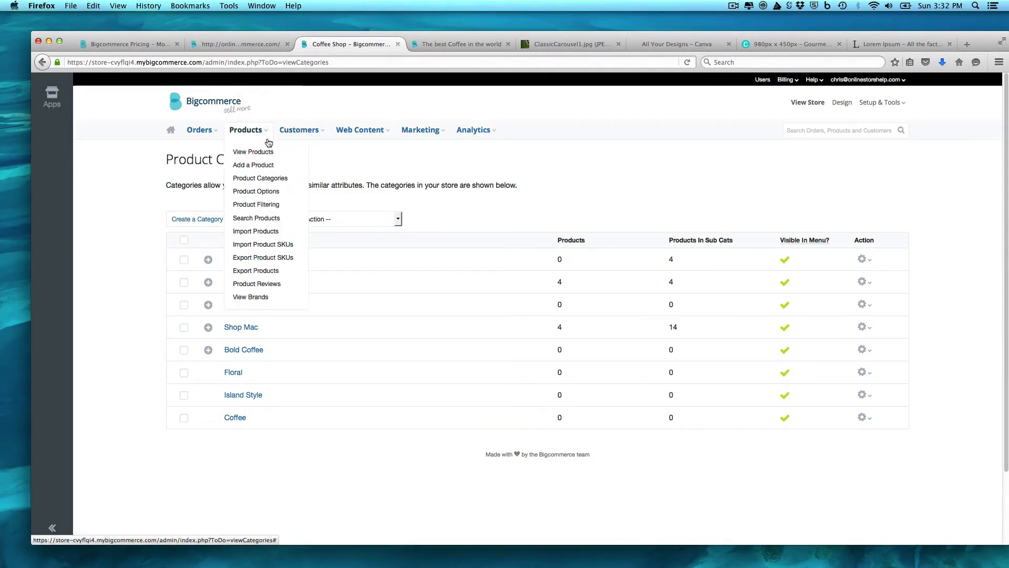
left_click(267, 193)
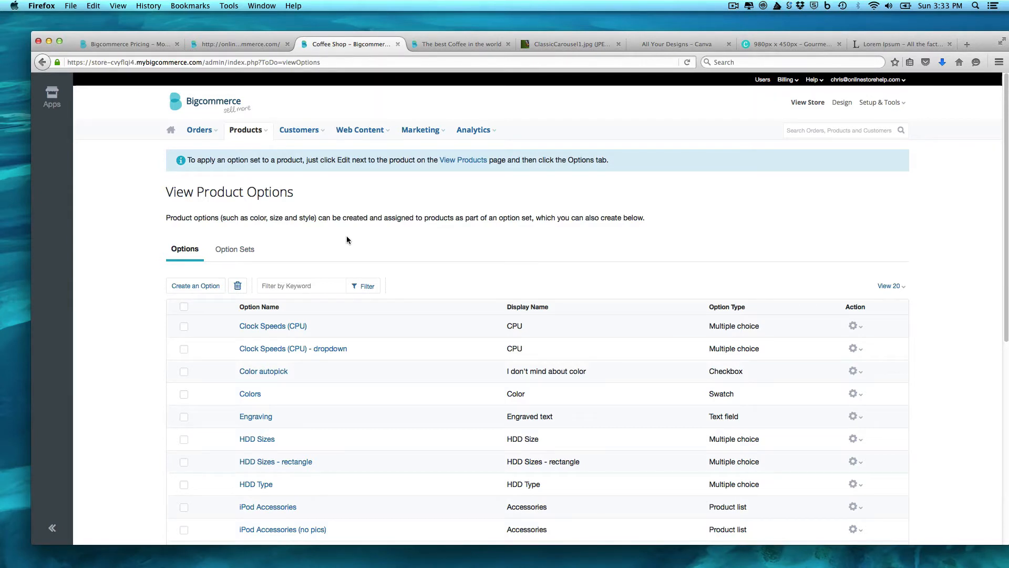
left_click(207, 288)
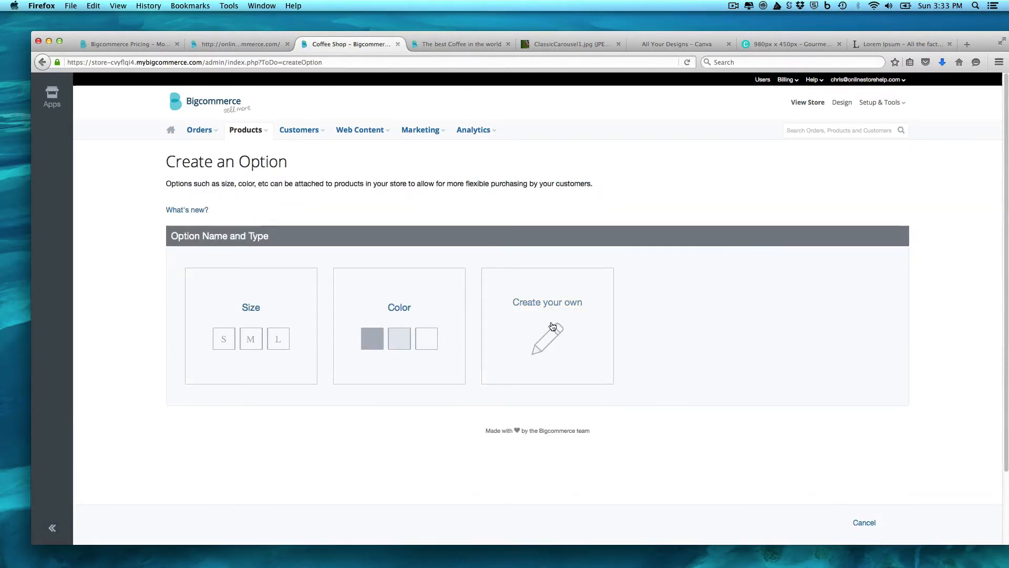
left_click(550, 323)
Enter Grind as both option name and display name, and choose Multiple choice as the display type
left_click(307, 262)
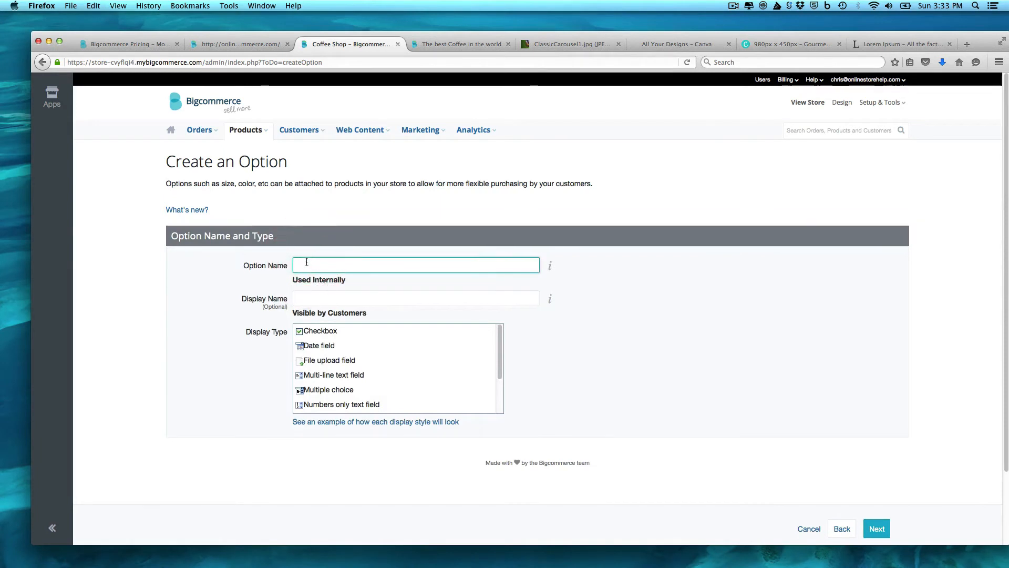
type("Grind")
key("Tab")
type("Grind")
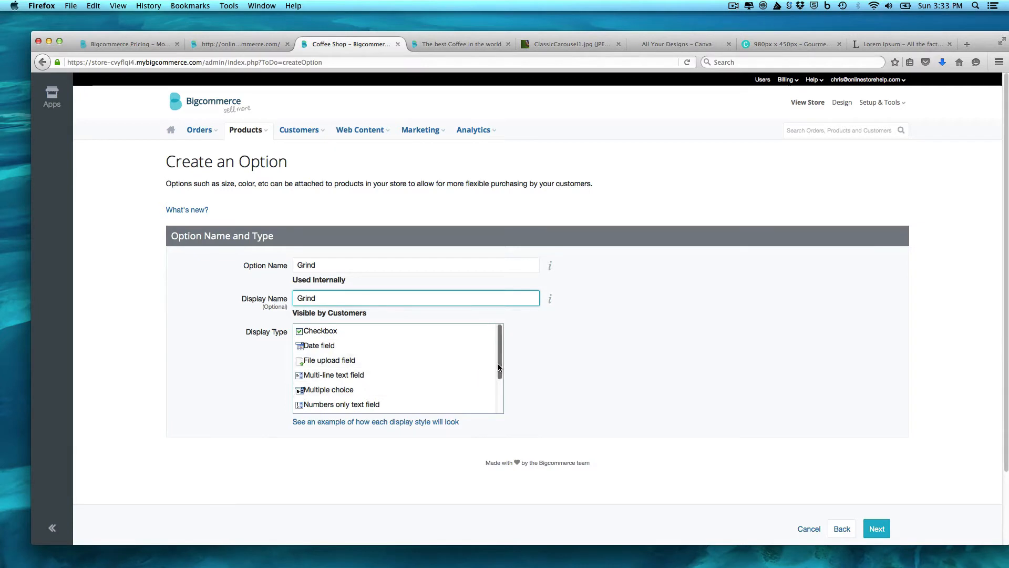
left_click_drag(500, 377, 501, 346)
left_click(349, 392)
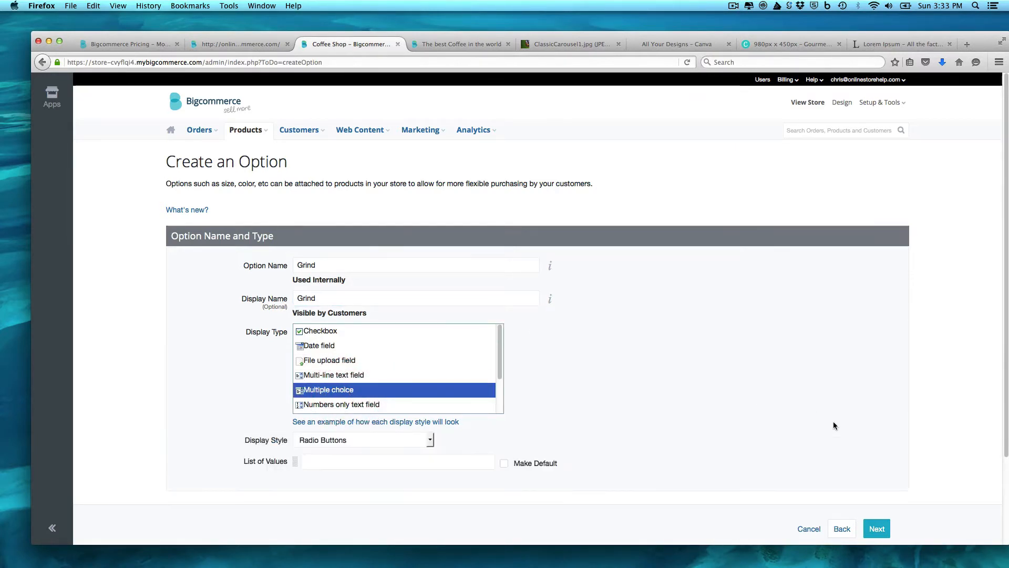
Enter Whole Bean as the first value, make it the default, and add three empty value rows below it
left_click(459, 460)
type("WHol")
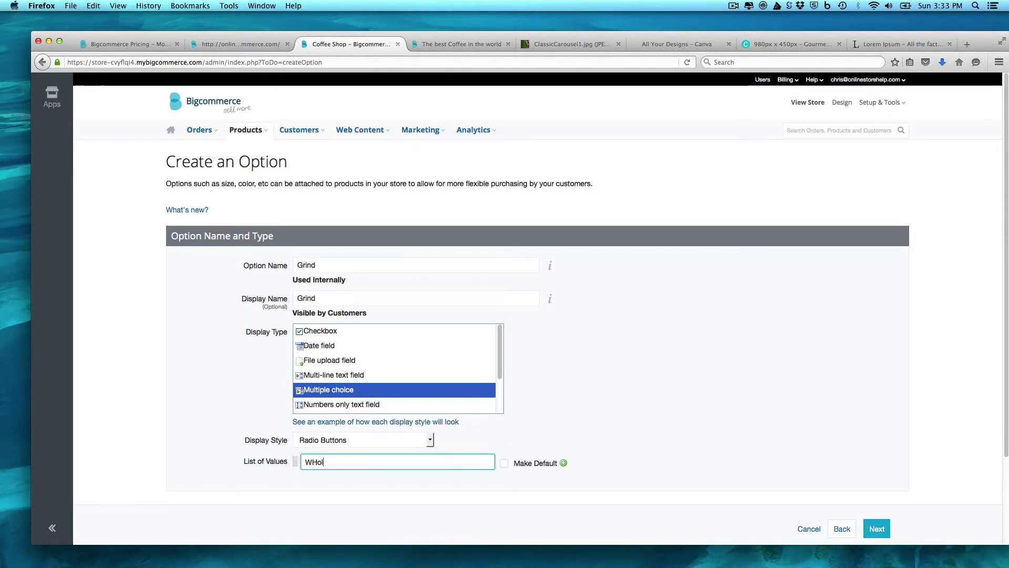
key("BackSpace")
key("BackSpace")
key("BackSpace")
type("hole Bean")
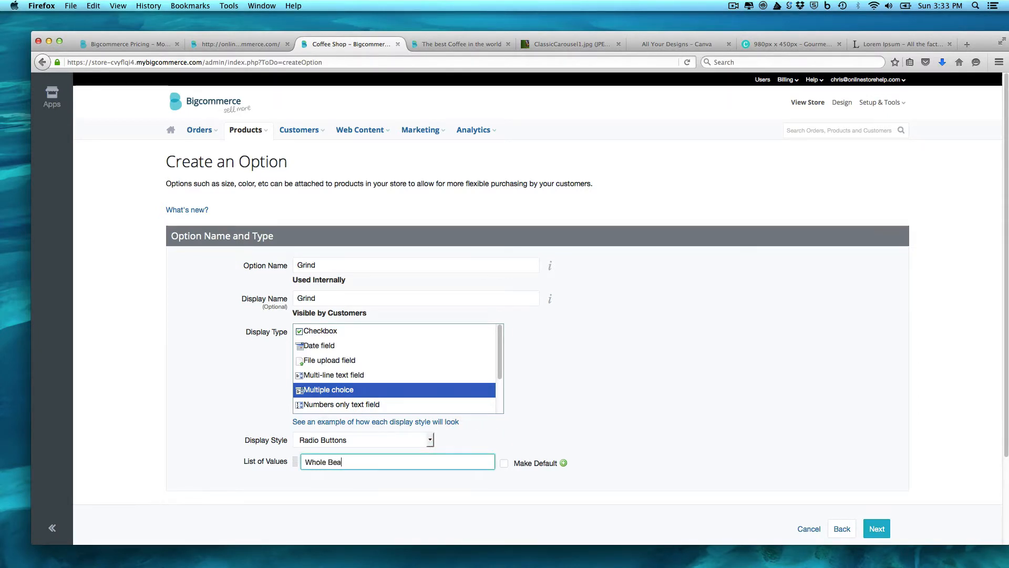
left_click(504, 464)
scroll(902, 374, "down", 3)
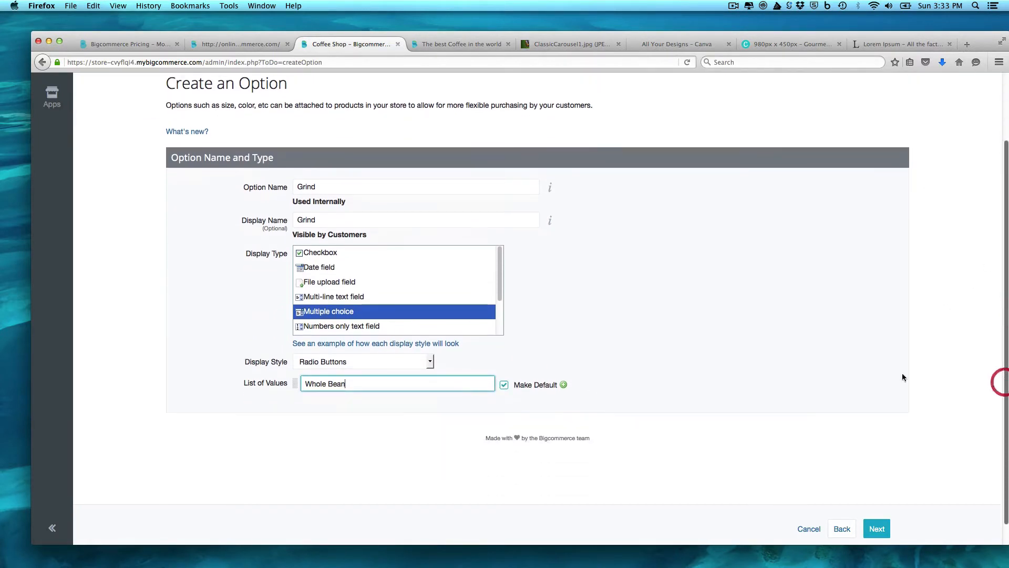
left_click(564, 386)
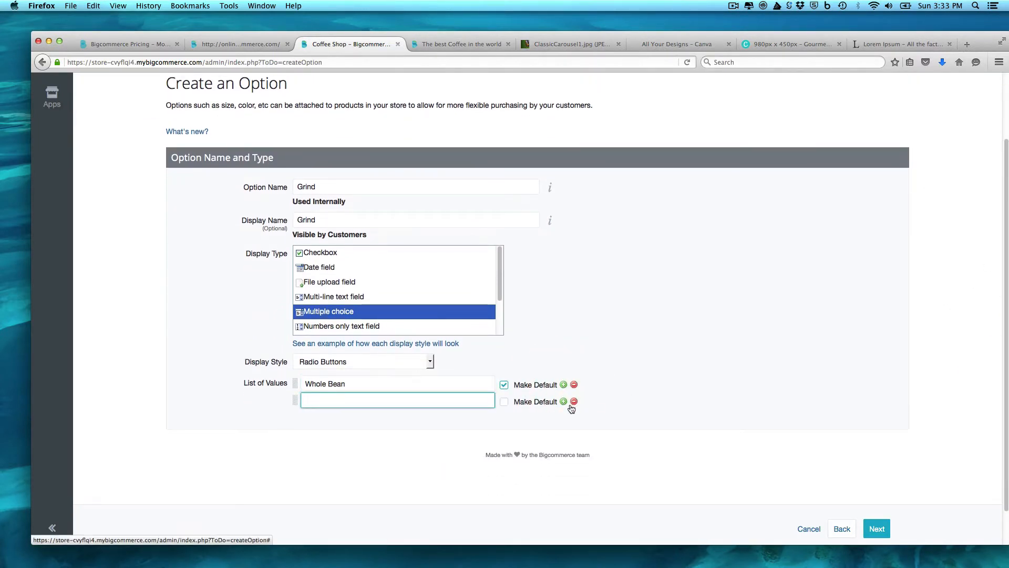
left_click(563, 402)
left_click(564, 419)
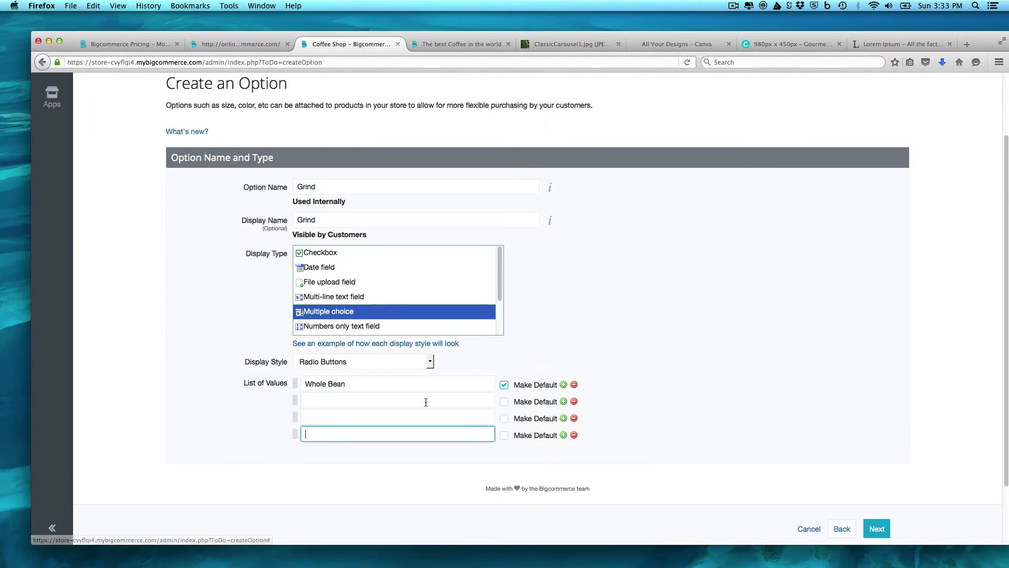
Fill the empty value rows with Fine Grind, Medium Grind and Coarse Grind, and save the option without selecting an option set
left_click(425, 402)
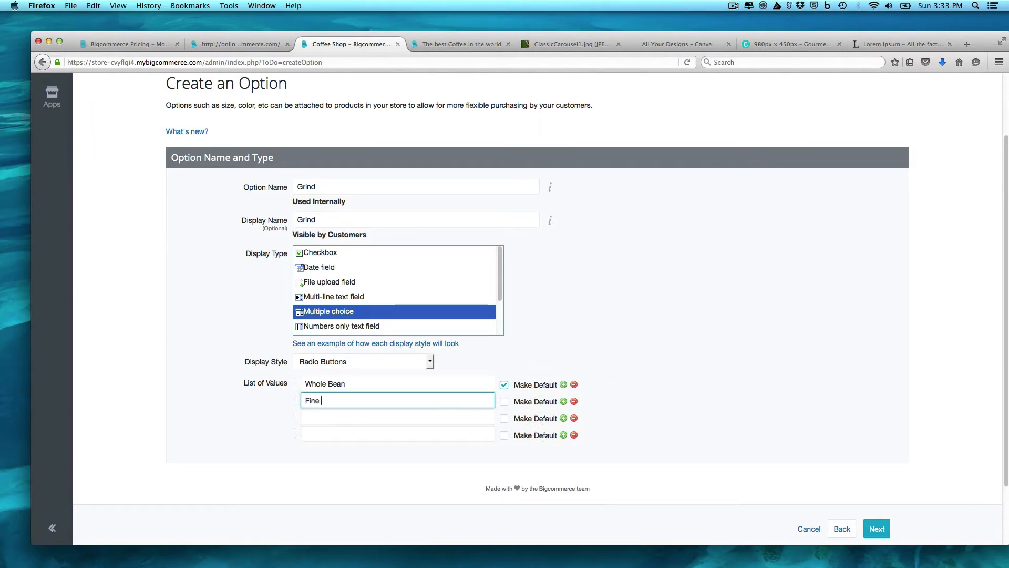
type("Fine Grind")
key("Tab")
type("Medi")
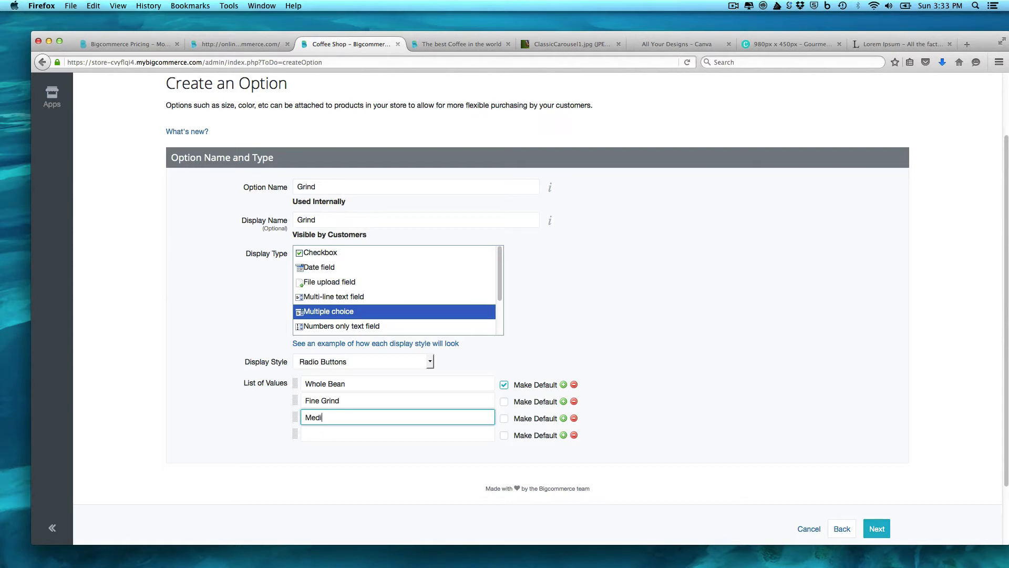
type("um Grind")
key("Tab")
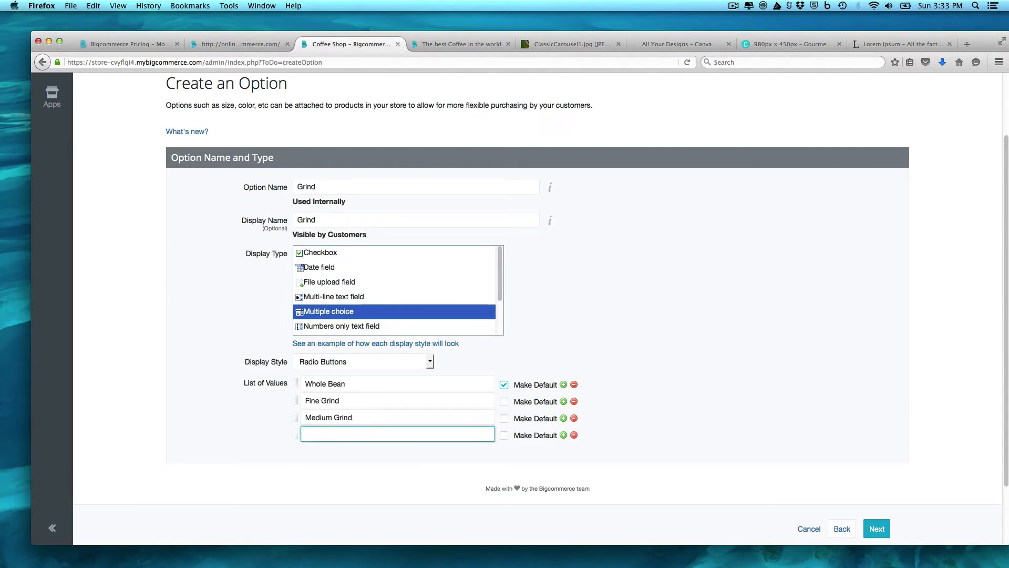
type("Coarse Grind")
left_click(876, 529)
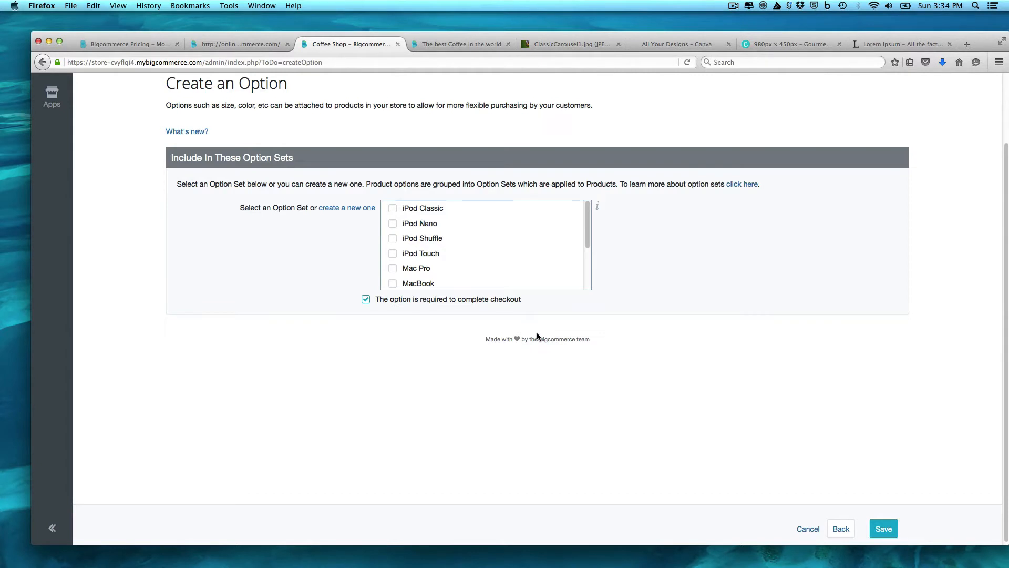
left_click(890, 531)
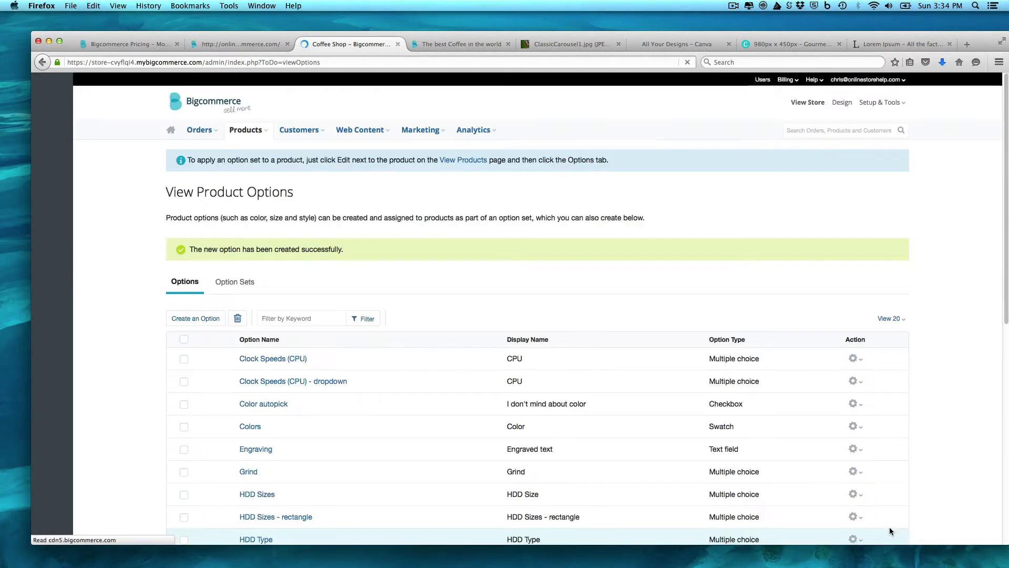
Start a new size option and replace its three values with 16 Ounce, 8 Ounce and 32 Ounce
left_click(207, 319)
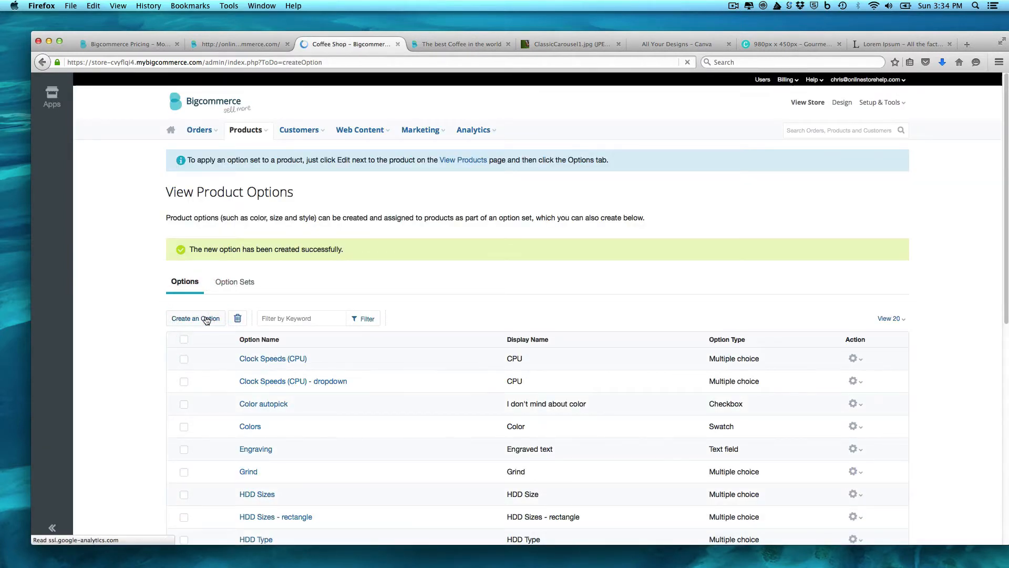
left_click(265, 313)
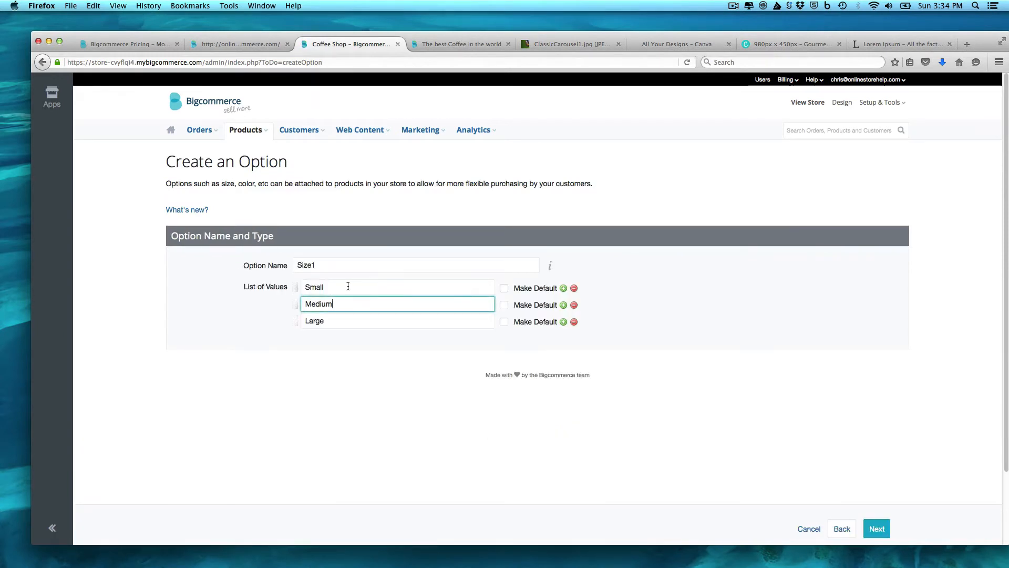
double_click(348, 286)
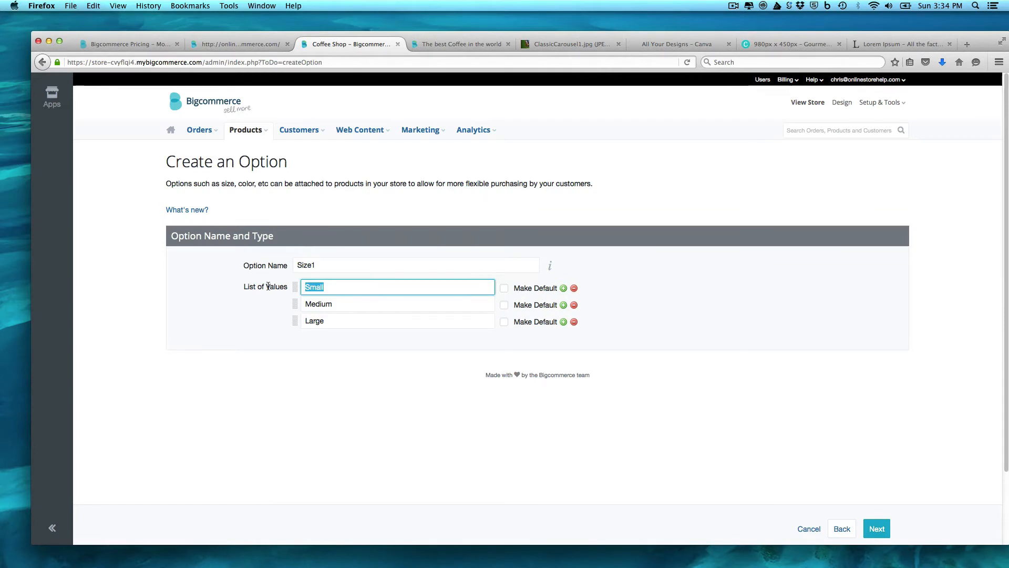
type("16 Ounce")
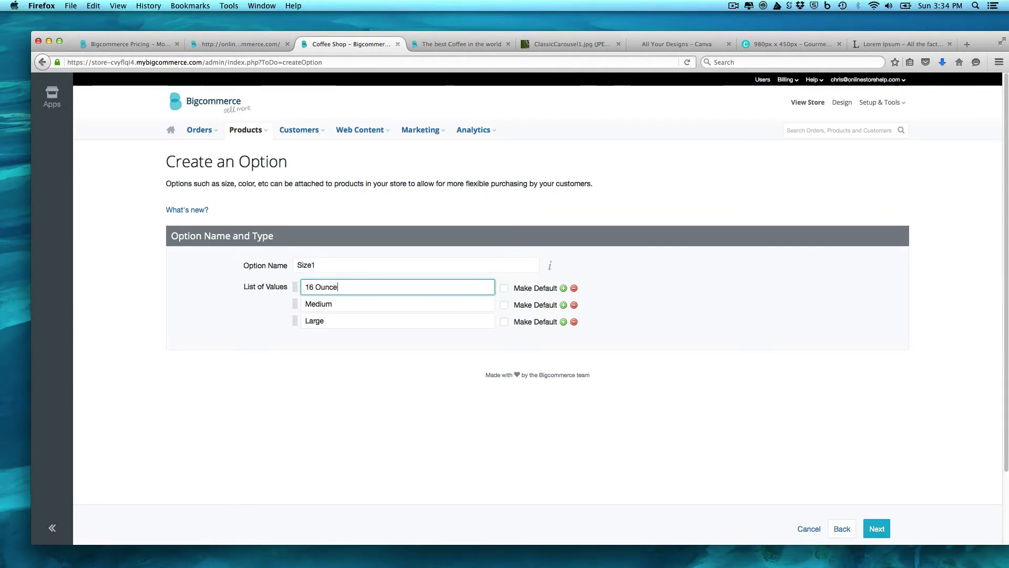
key("Tab")
type("8 Ounc")
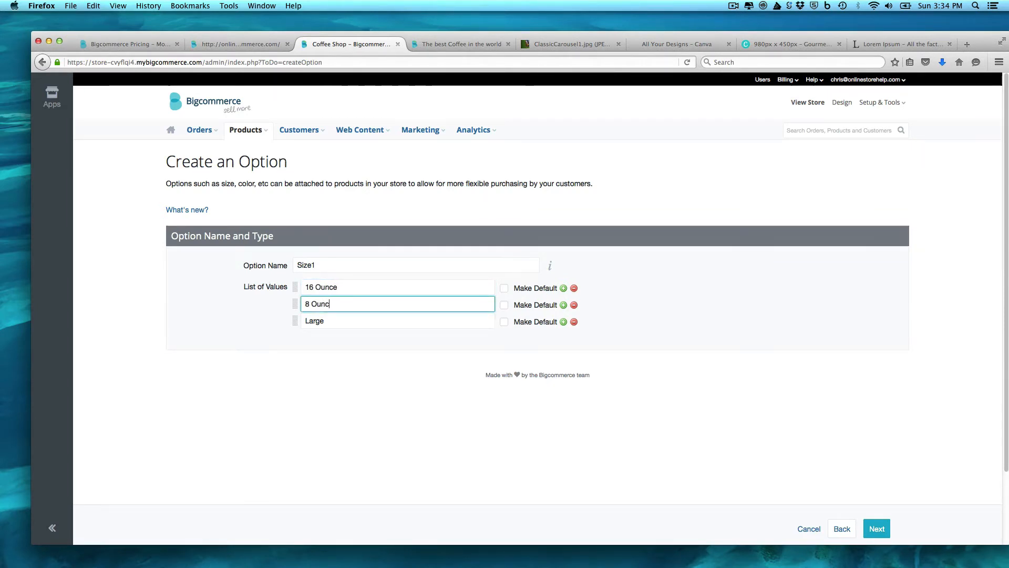
type("e")
key("Tab")
type("3")
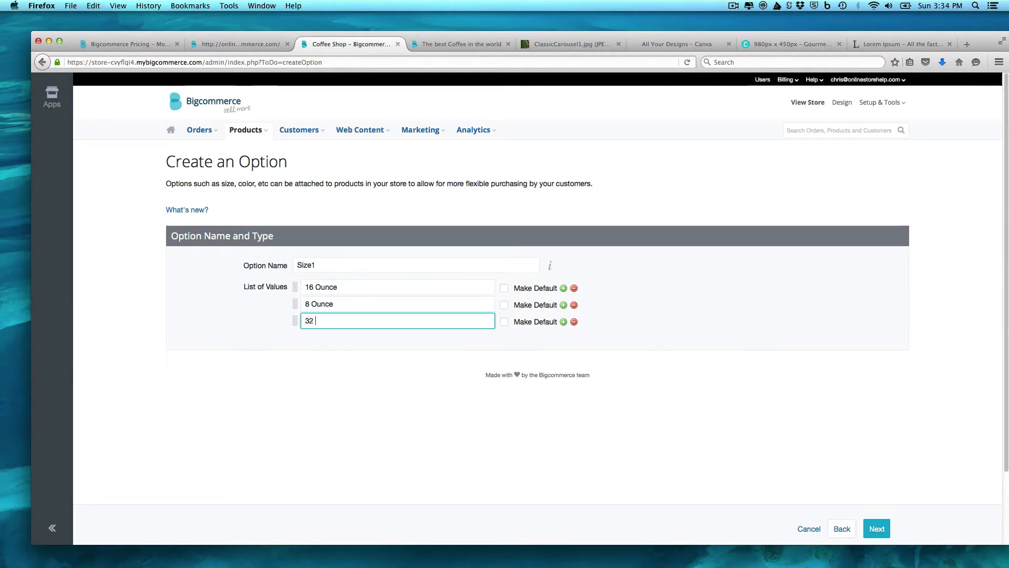
type("2 Ounce")
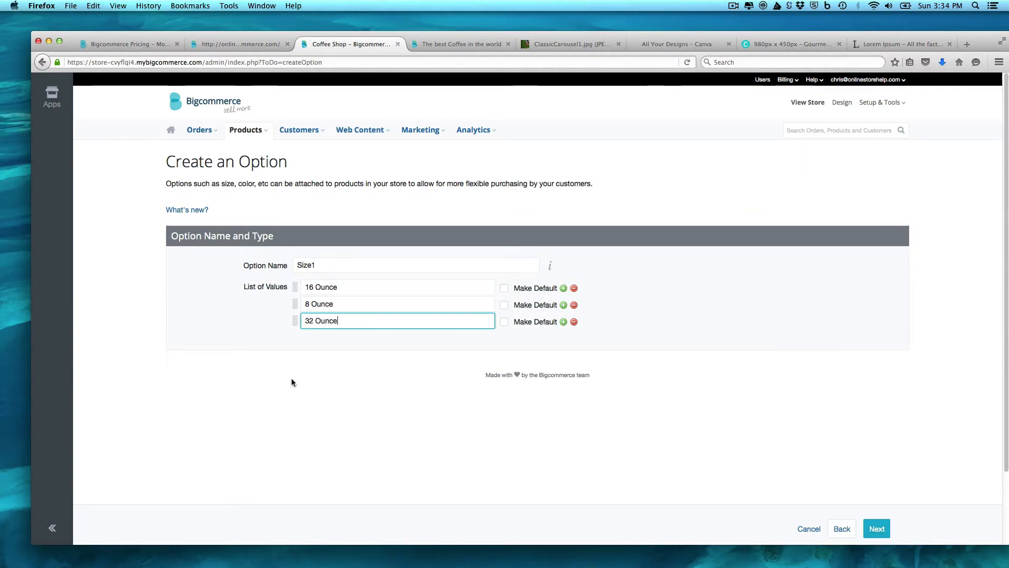
Extend the first two size values to 16 Ounce/ 1 Lb and 8 Ounce / 1/2 LB
left_click(357, 288)
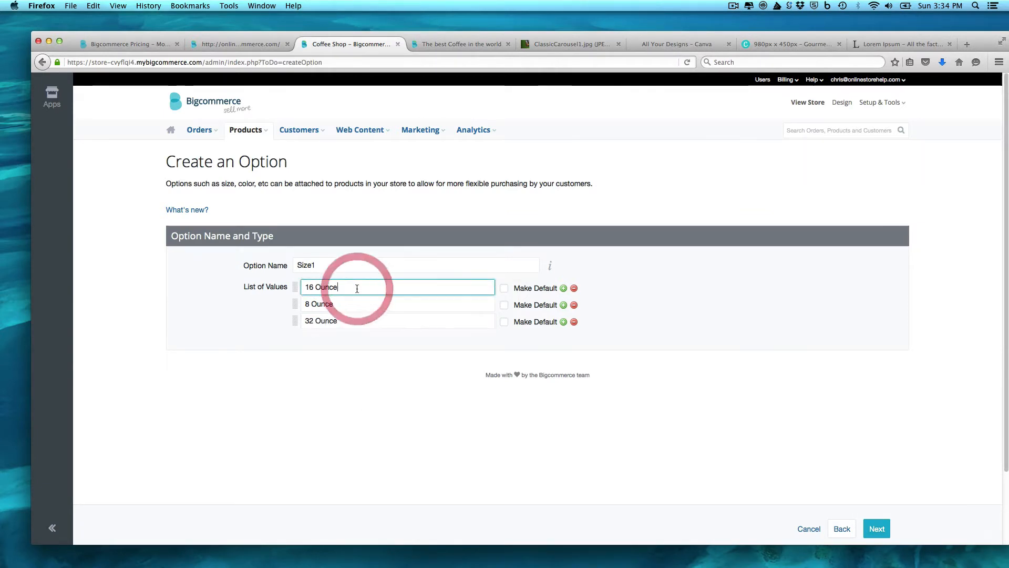
type("/ 1 Lb")
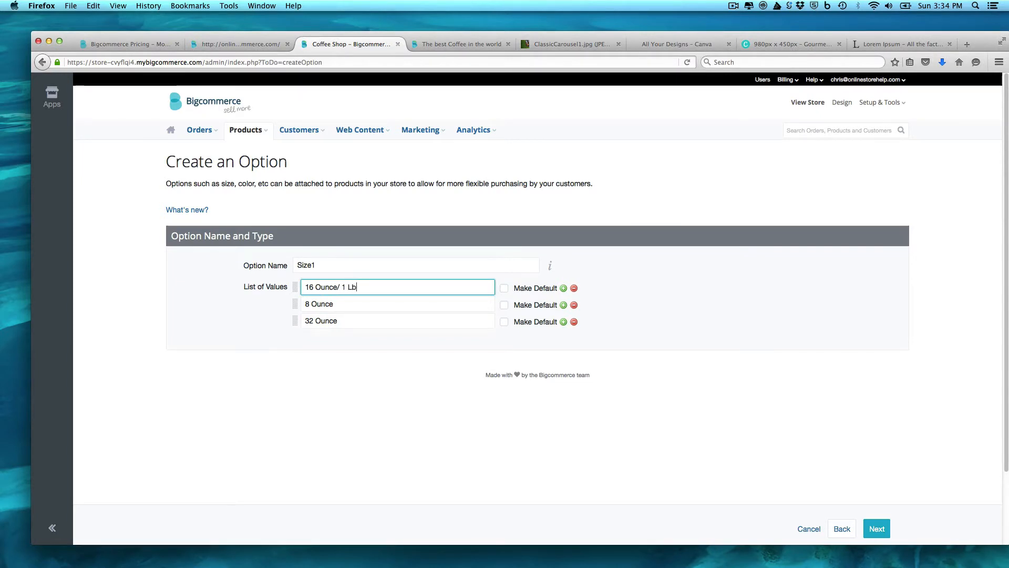
left_click(419, 305)
type("/ 1")
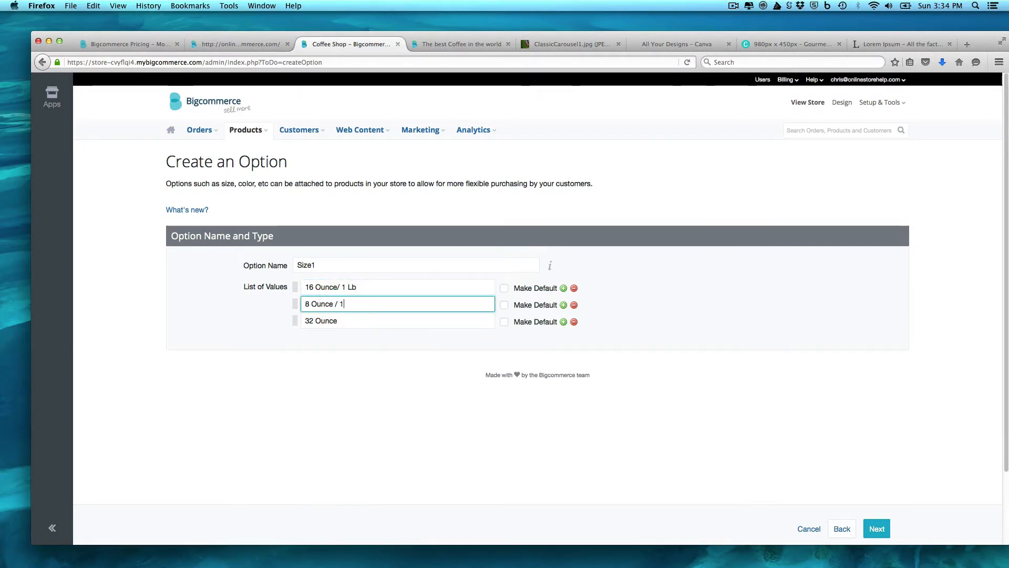
type("/2 P")
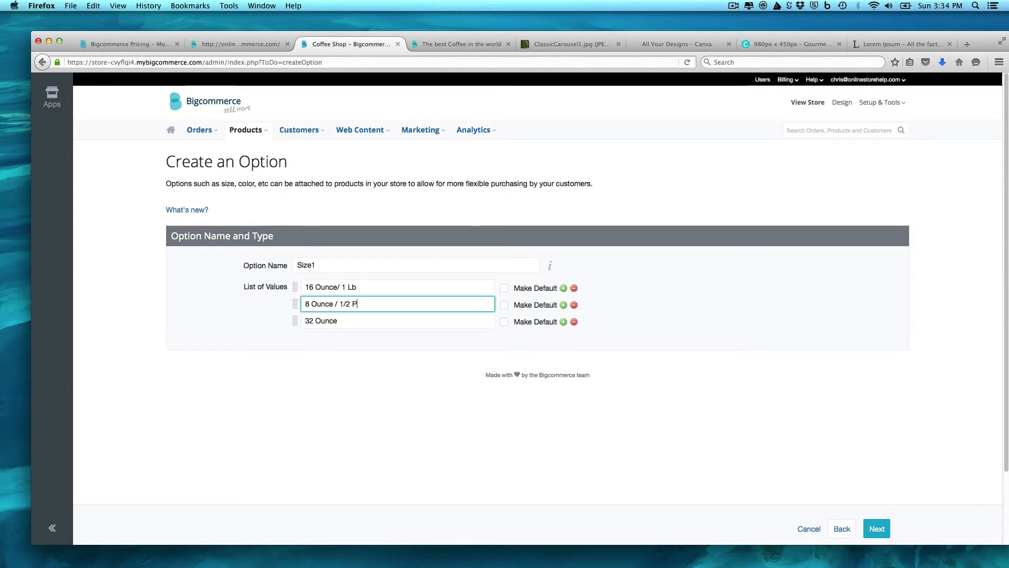
type("ound")
key("BackSpace")
key("BackSpace")
key("BackSpace")
key("BackSpace")
key("BackSpace")
type("LB")
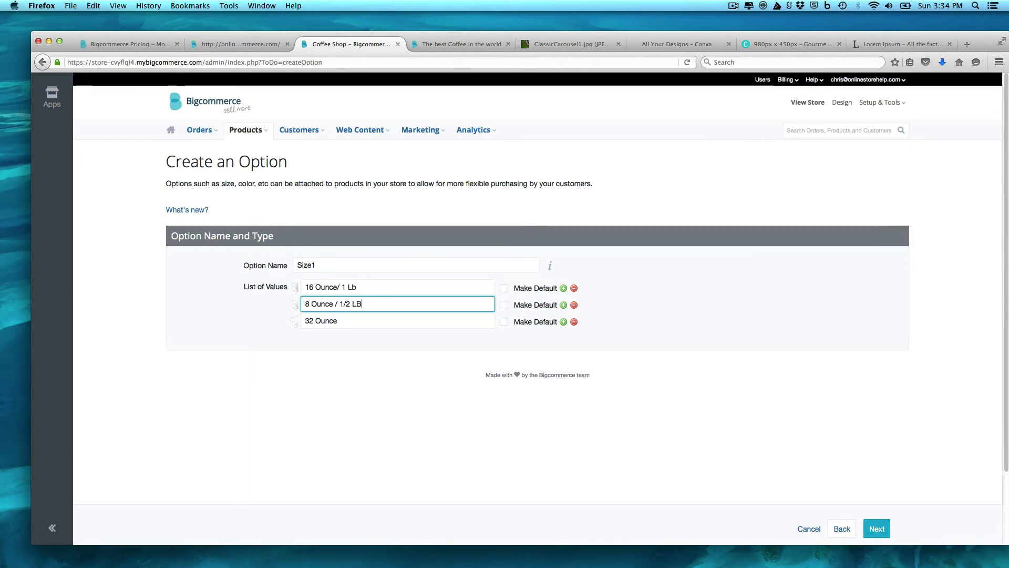
Extend the third size value to 32 Ounce/ 2 LB and save the option without selecting an option set
left_click(354, 318)
type("/ 2 ")
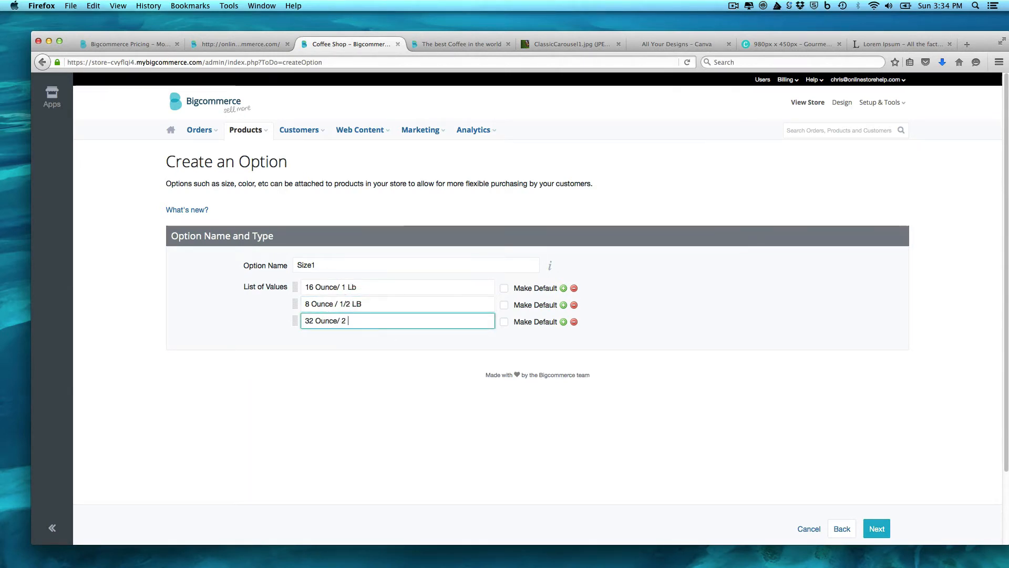
type("LB")
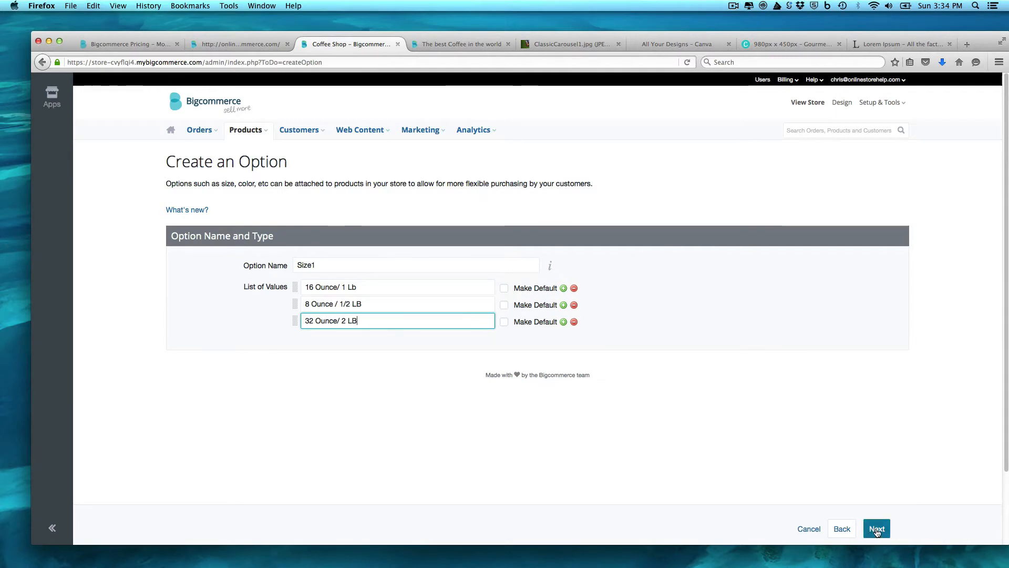
left_click(877, 530)
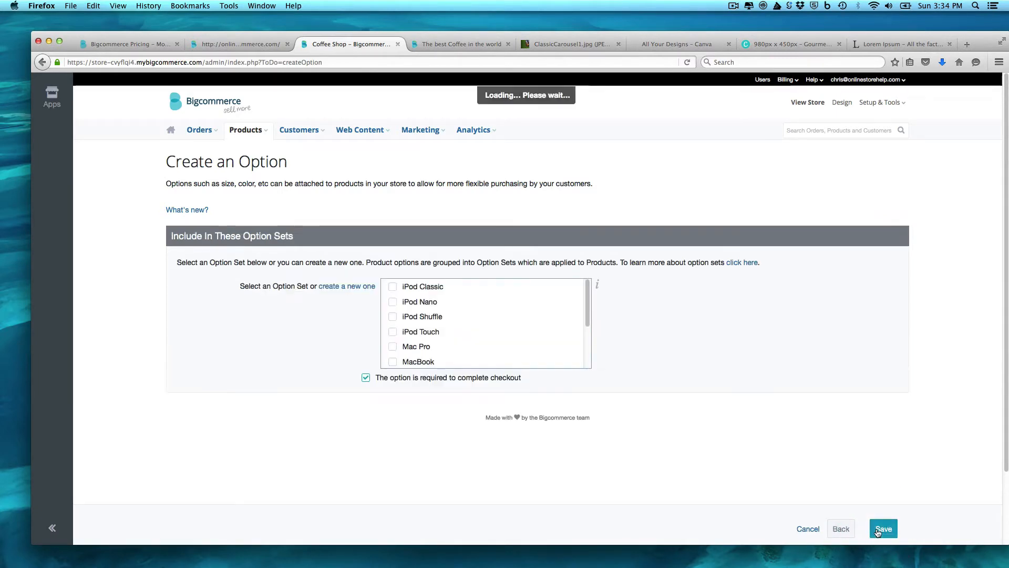
left_click(885, 534)
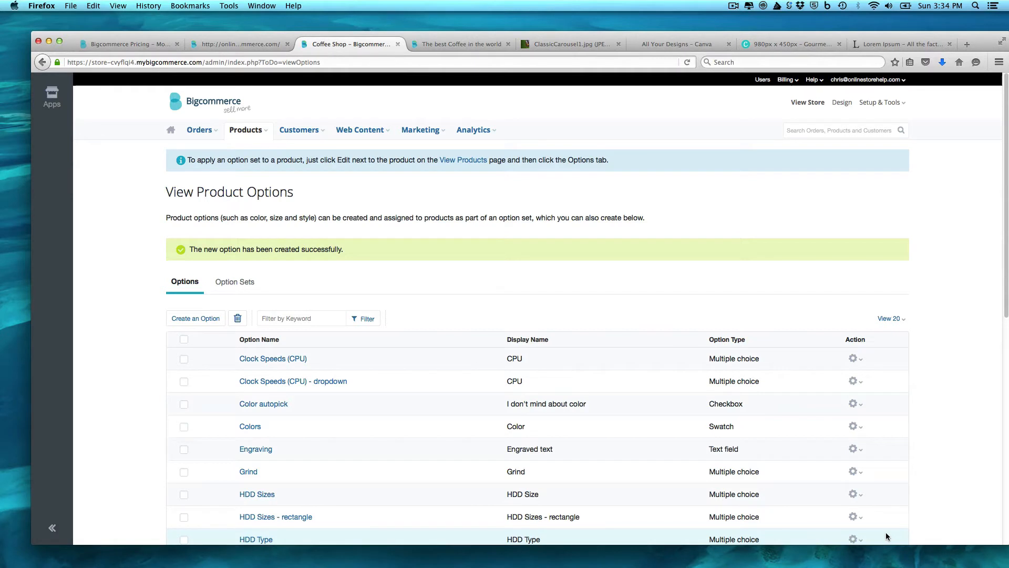
Start a new option set named Coffee Options and add the Grind option to it
left_click(245, 282)
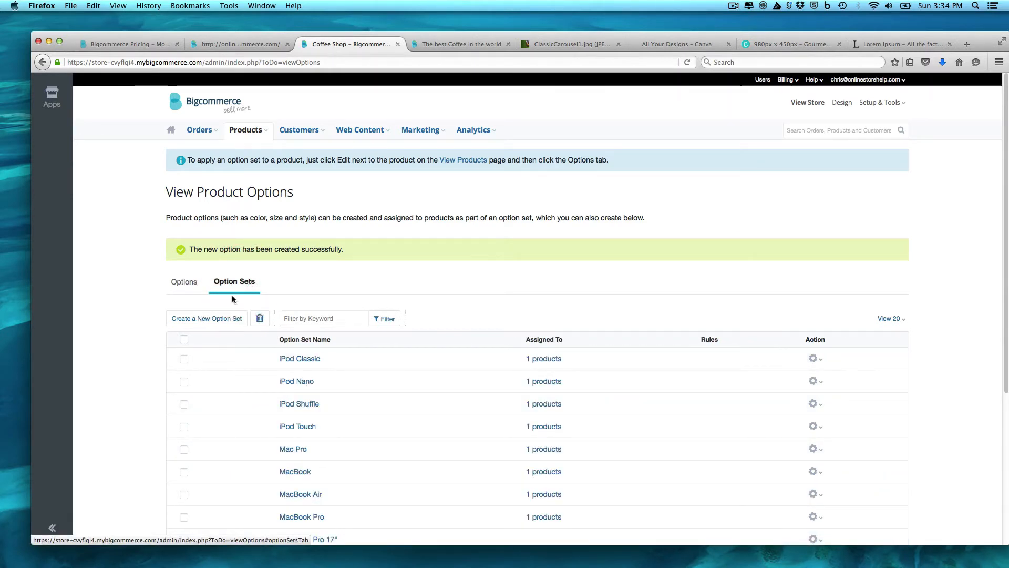
left_click(223, 321)
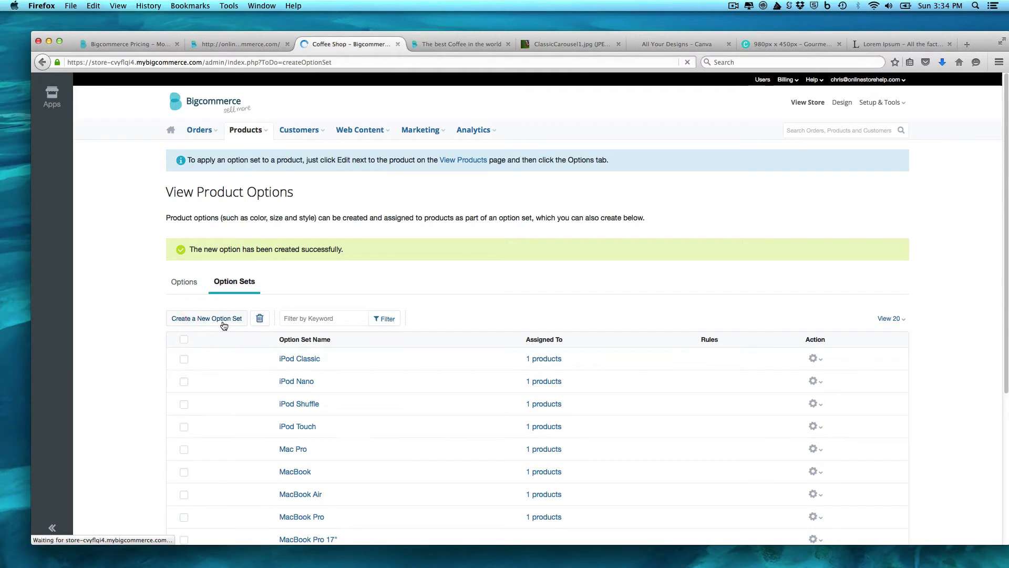
type("Coff")
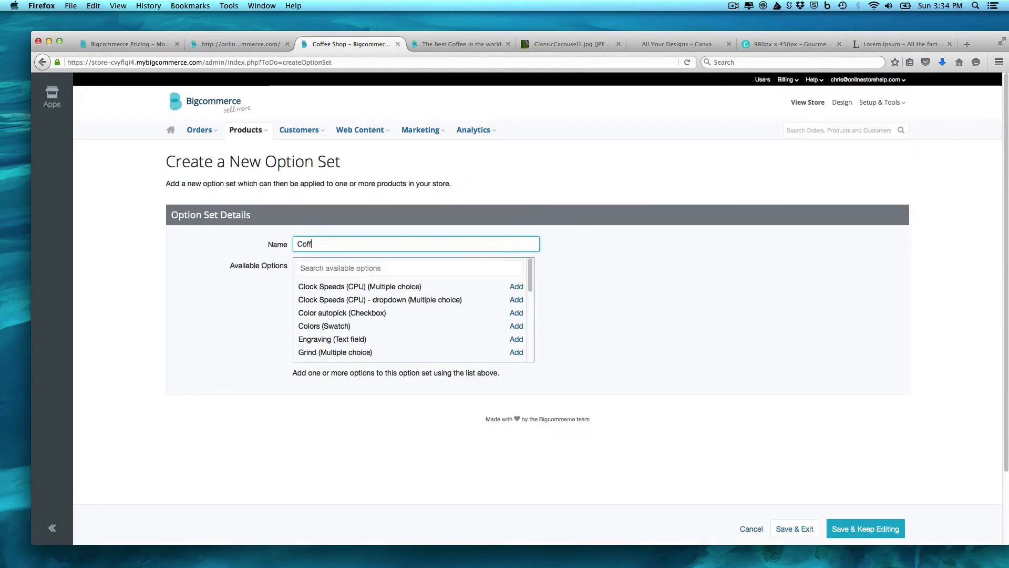
type("ee Options")
left_click(516, 352)
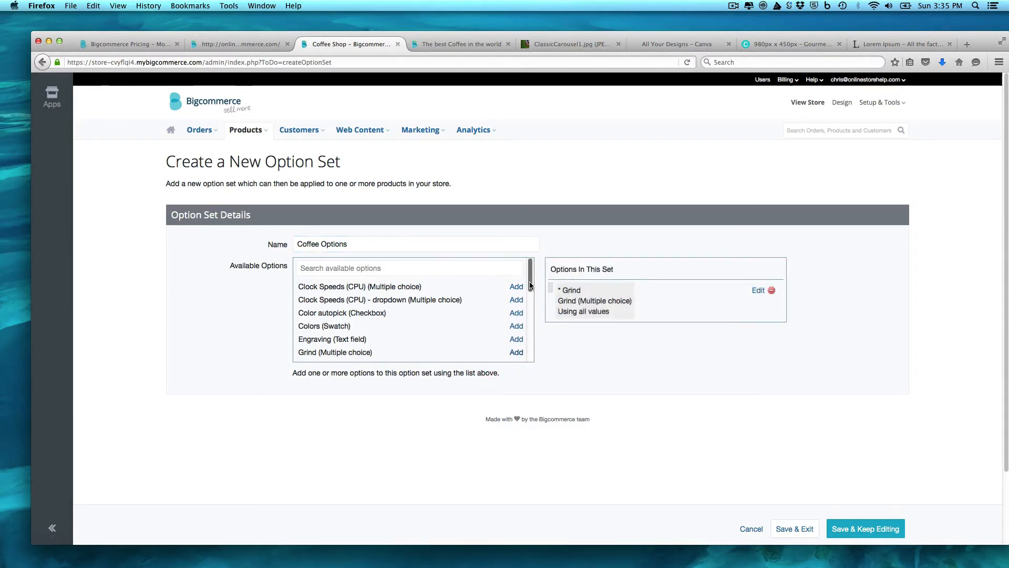
Add the Size1 option to the set above Grind, and save the set while keeping it open for editing
left_click_drag(531, 285, 532, 341)
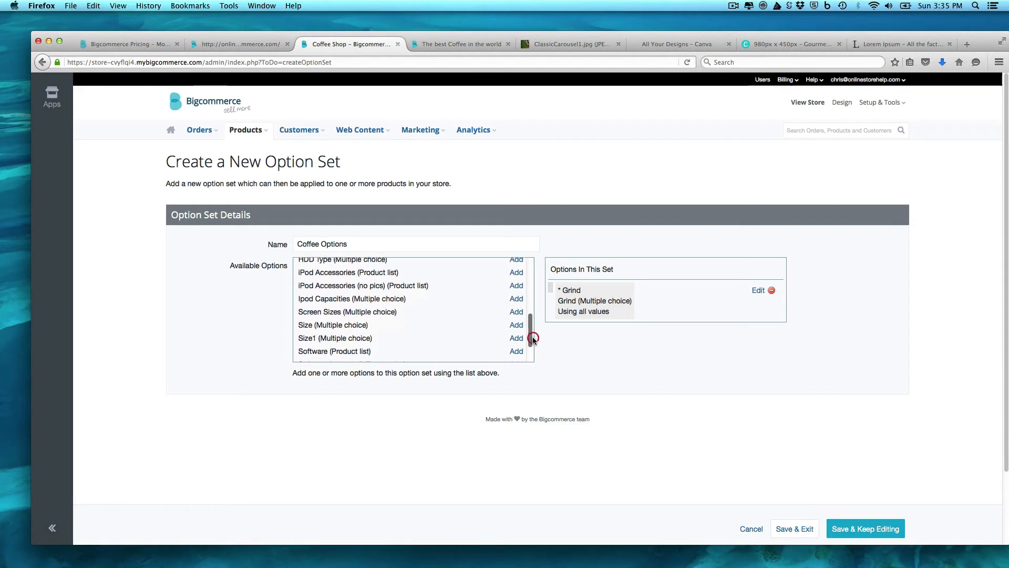
left_click(517, 339)
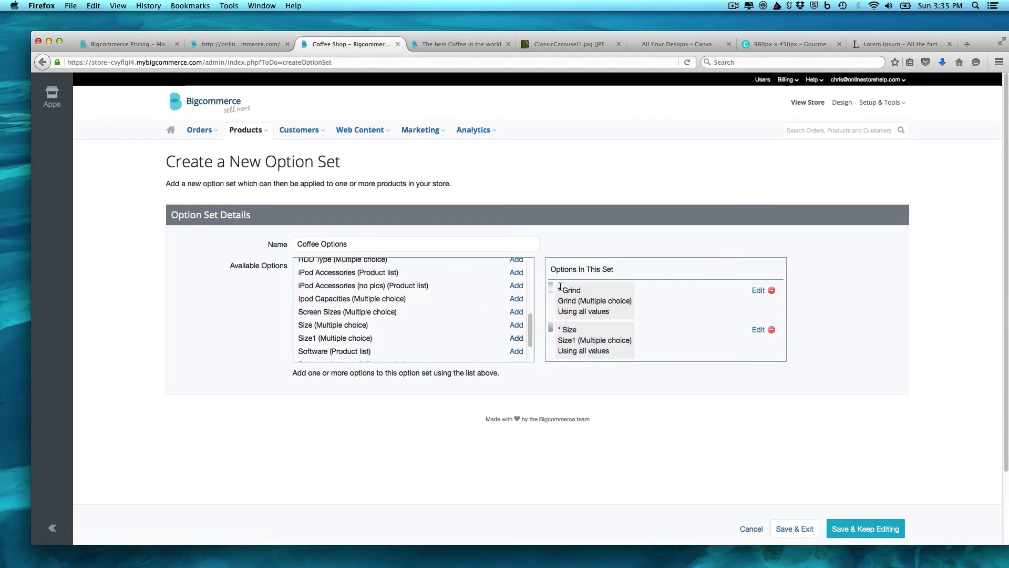
left_click_drag(551, 329, 549, 284)
left_click(873, 533)
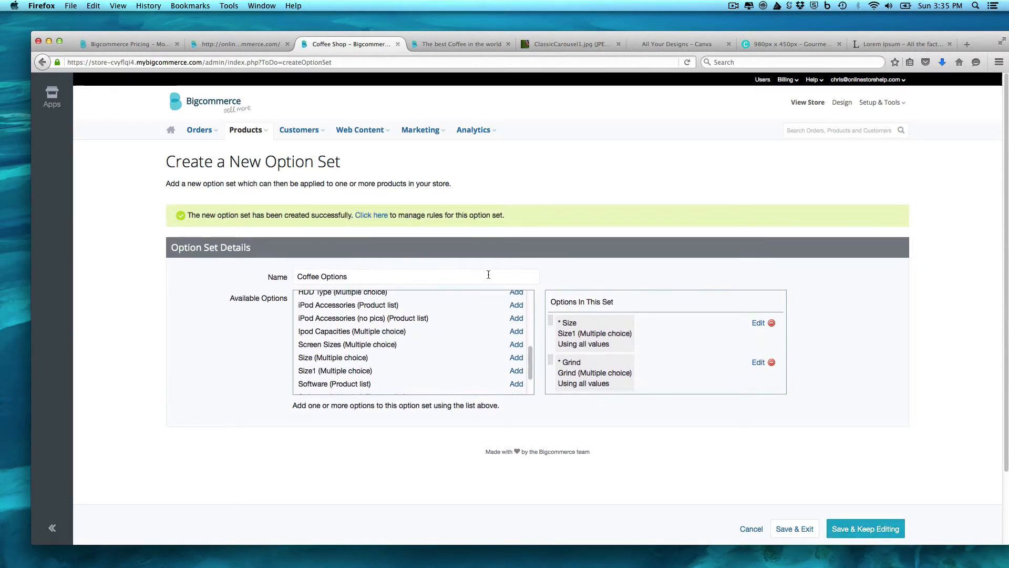
Open the rules of the Coffee Options set and start a rule for the 32 Ounce/ 2 LB size
left_click(373, 217)
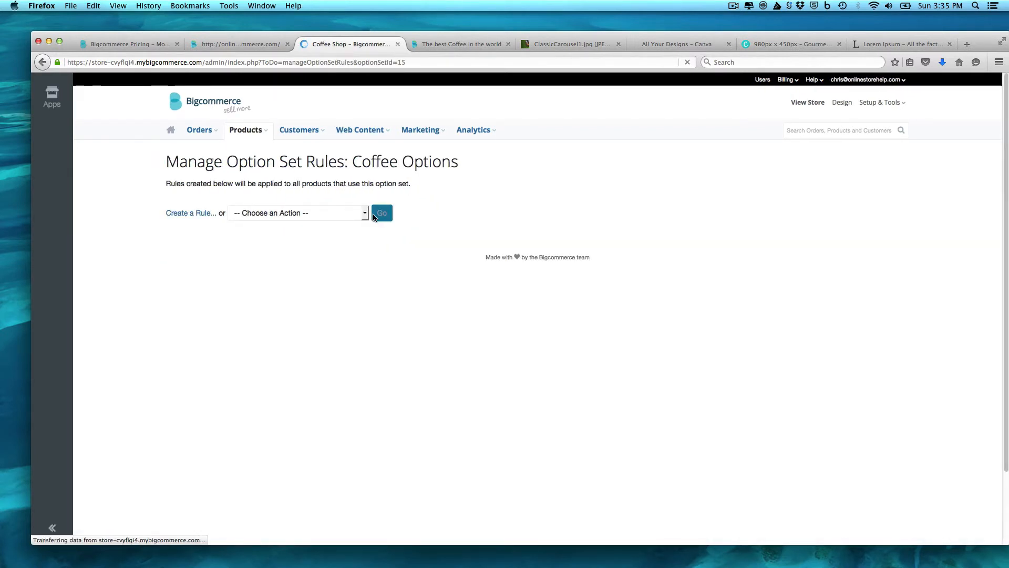
left_click(365, 217)
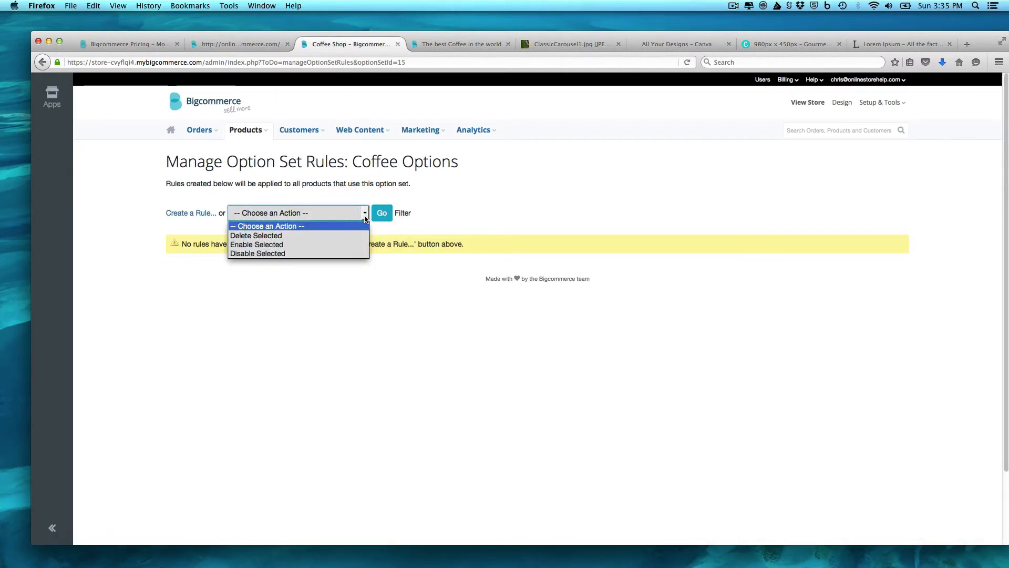
left_click(365, 217)
left_click(186, 215)
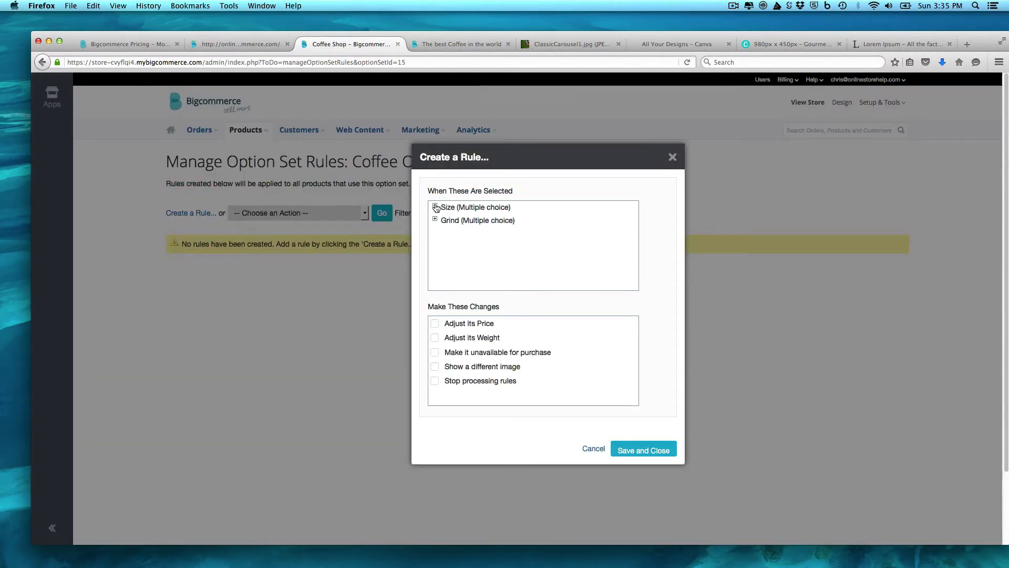
left_click(435, 206)
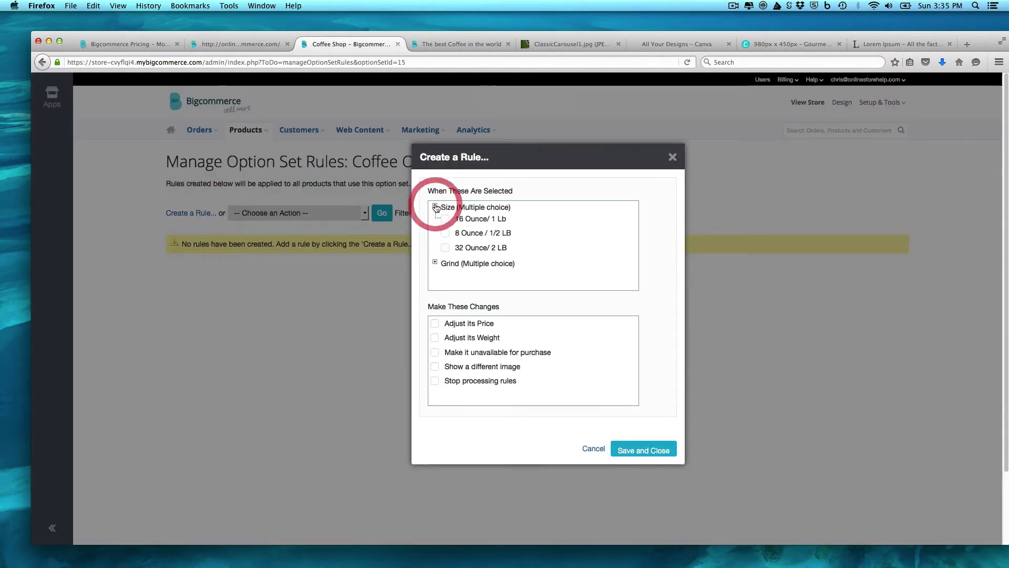
left_click(446, 248)
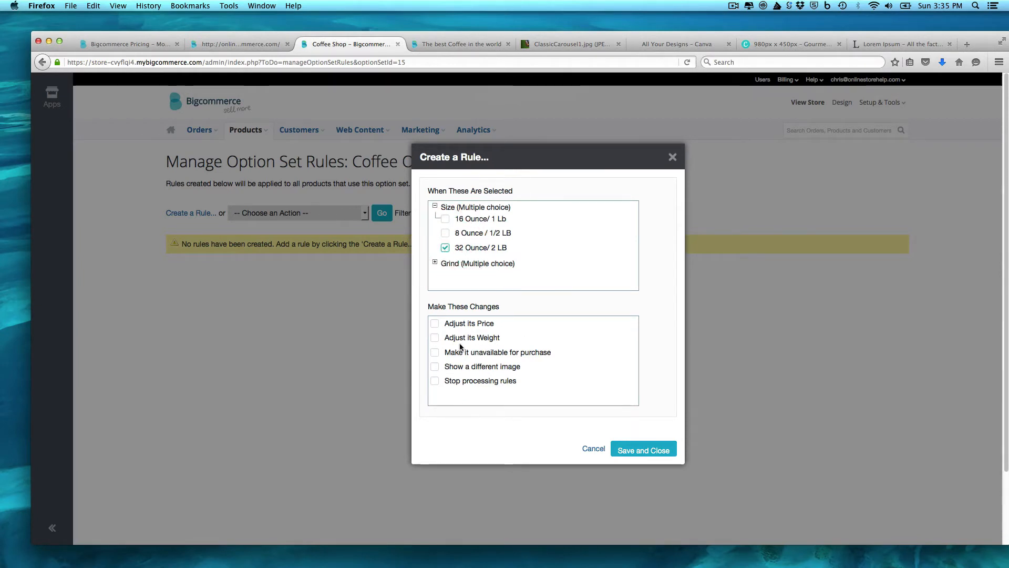
Make the rule adjust the weight to a fixed 32 ounces, and save it
left_click(434, 338)
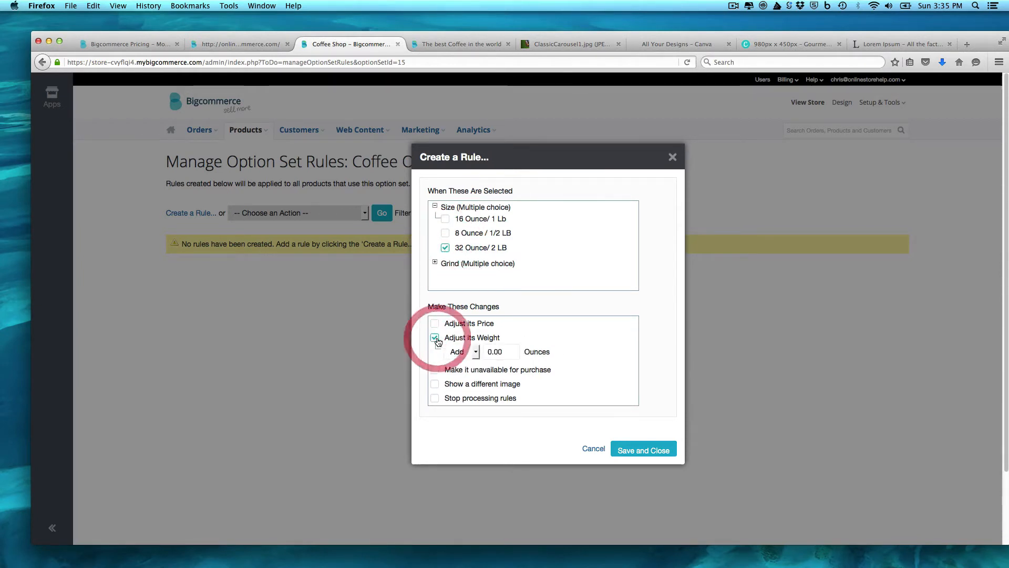
left_click(474, 353)
left_click(463, 383)
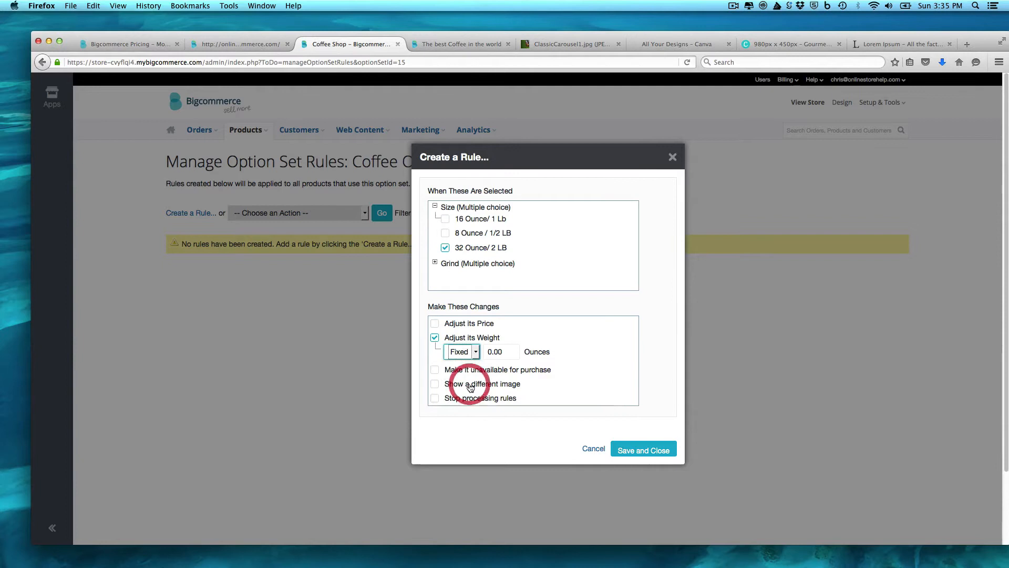
left_click(503, 352)
key("BackSpace")
key("BackSpace")
key("BackSpace")
key("BackSpace")
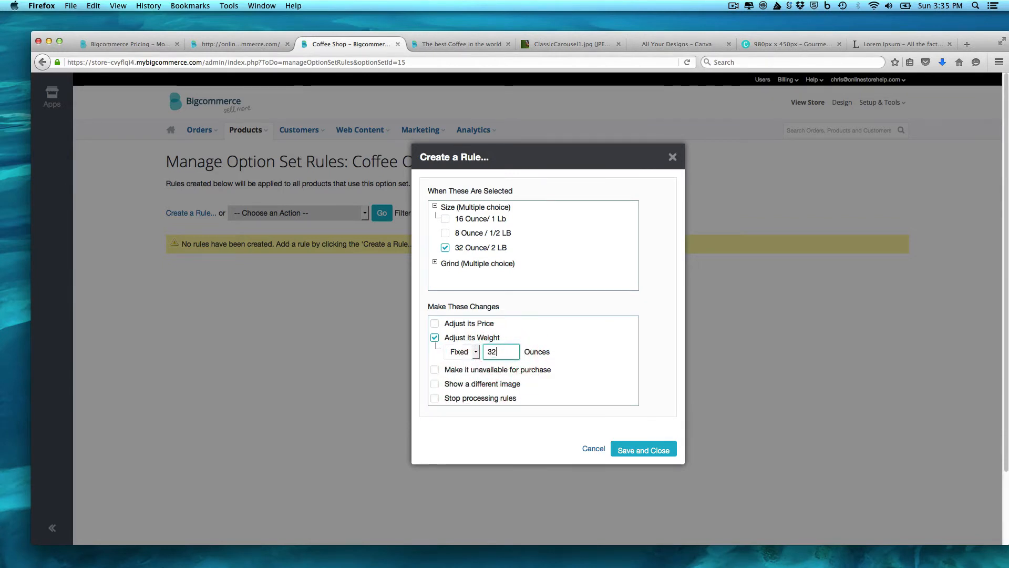
left_click(652, 451)
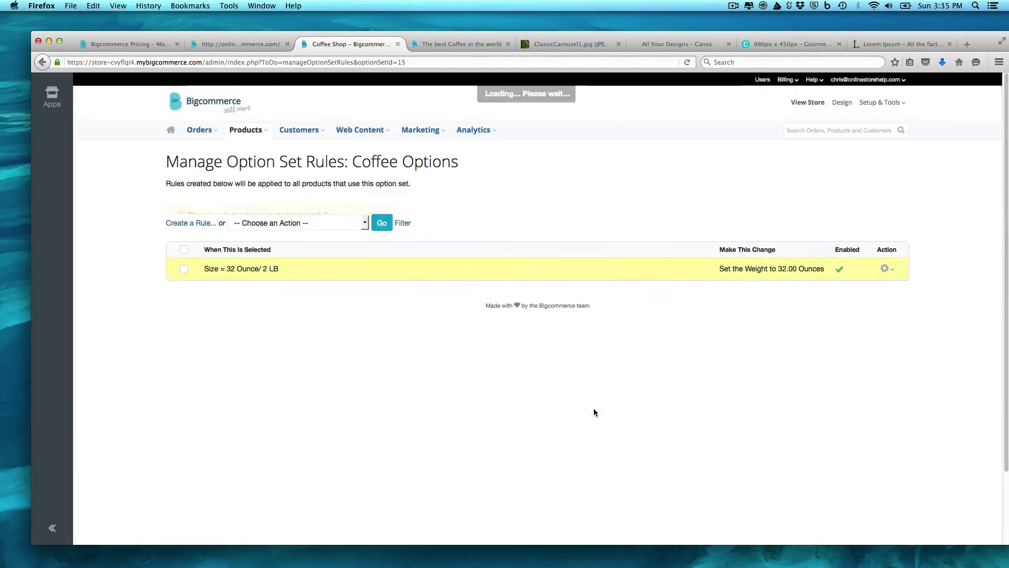
Create a rule that sets the weight to a fixed 16 ounces for the 16 Ounce/ 1 Lb size, and save it
left_click(189, 247)
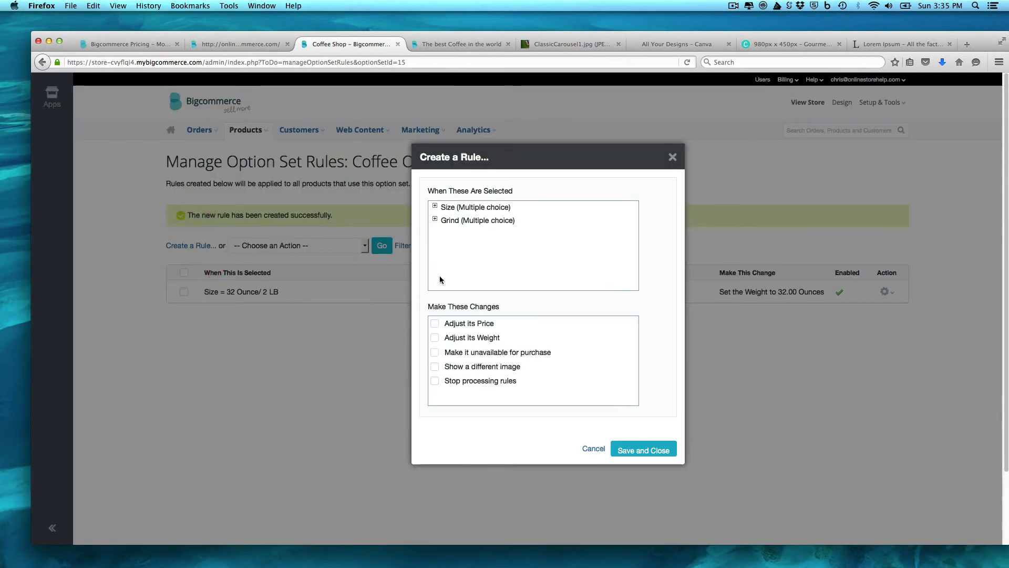
left_click(435, 337)
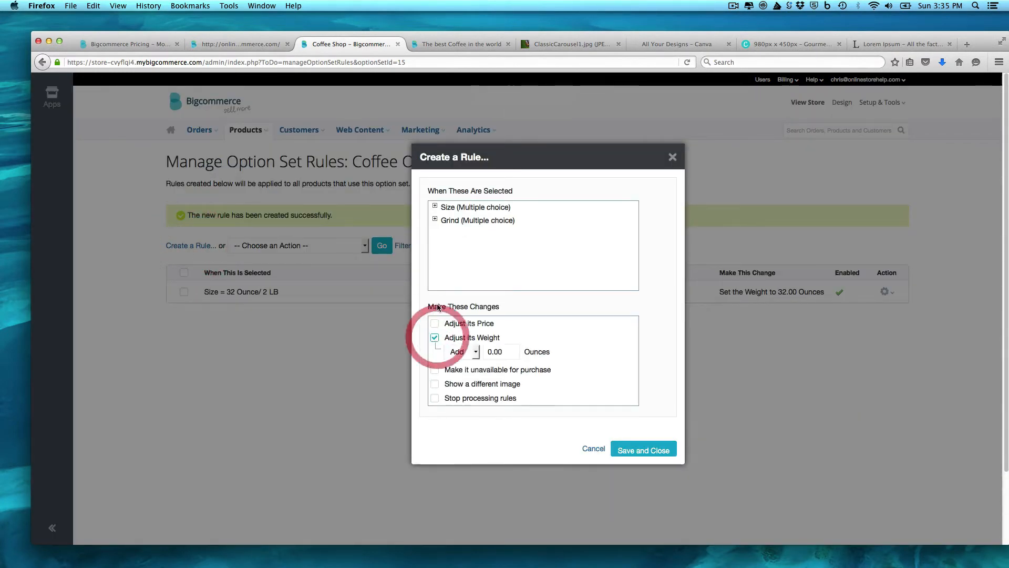
left_click(435, 206)
left_click(446, 218)
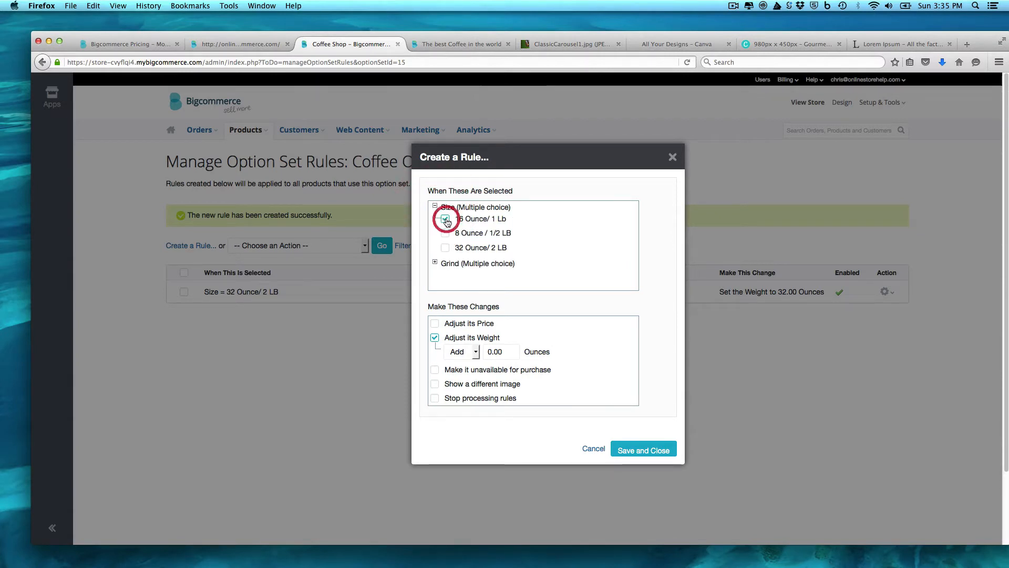
left_click(462, 352)
left_click(469, 388)
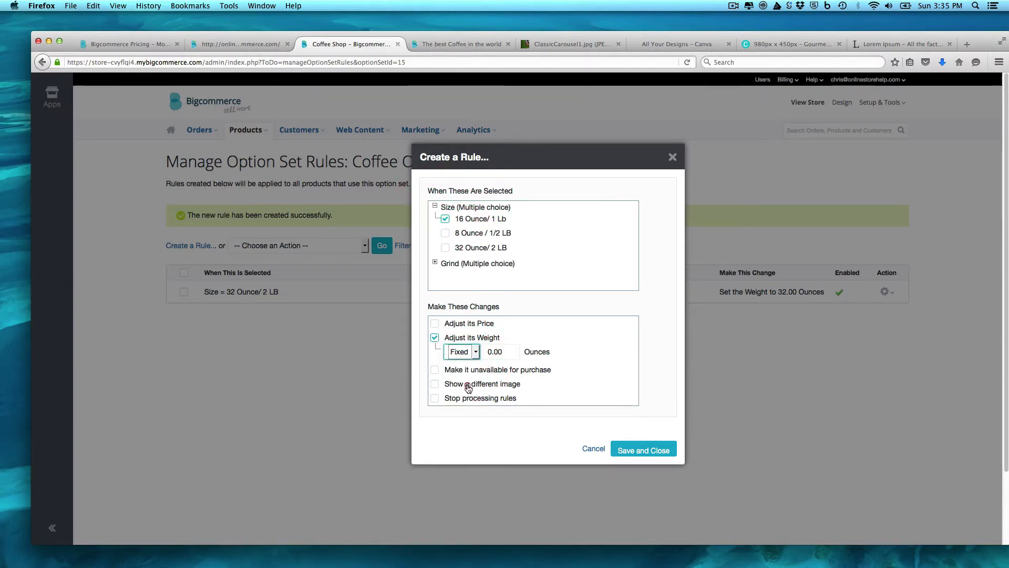
left_click(494, 352)
type("16")
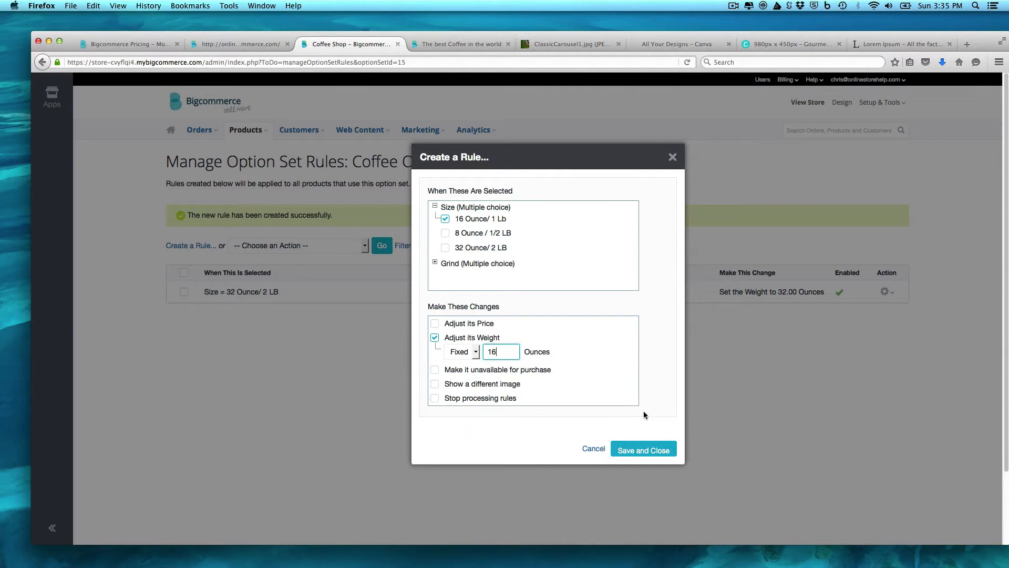
left_click(647, 450)
Create a rule that sets the weight to a fixed 8 ounces for the 8 Ounce / 1/2 LB size, and save it
left_click(206, 248)
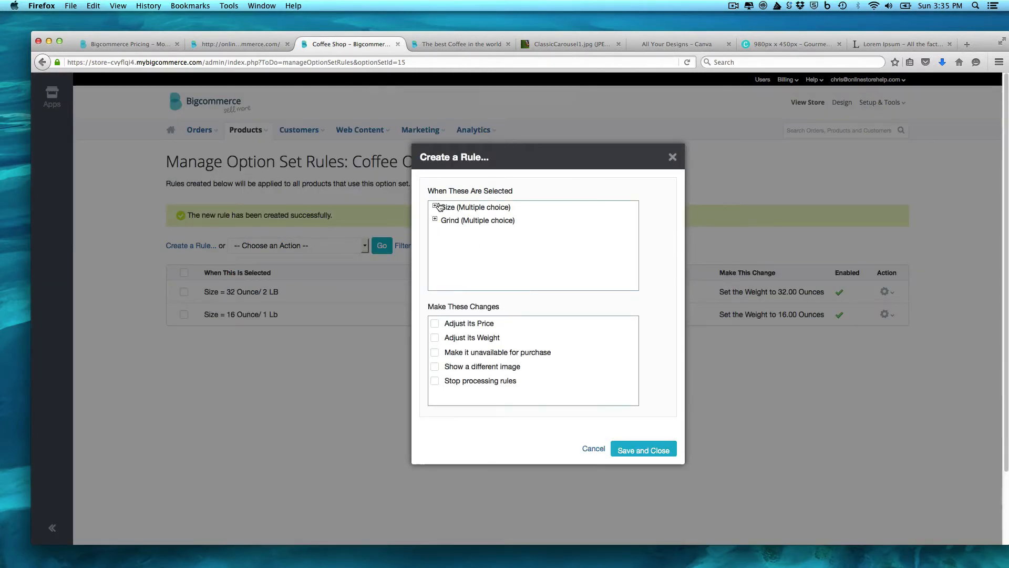
left_click(435, 206)
left_click(447, 233)
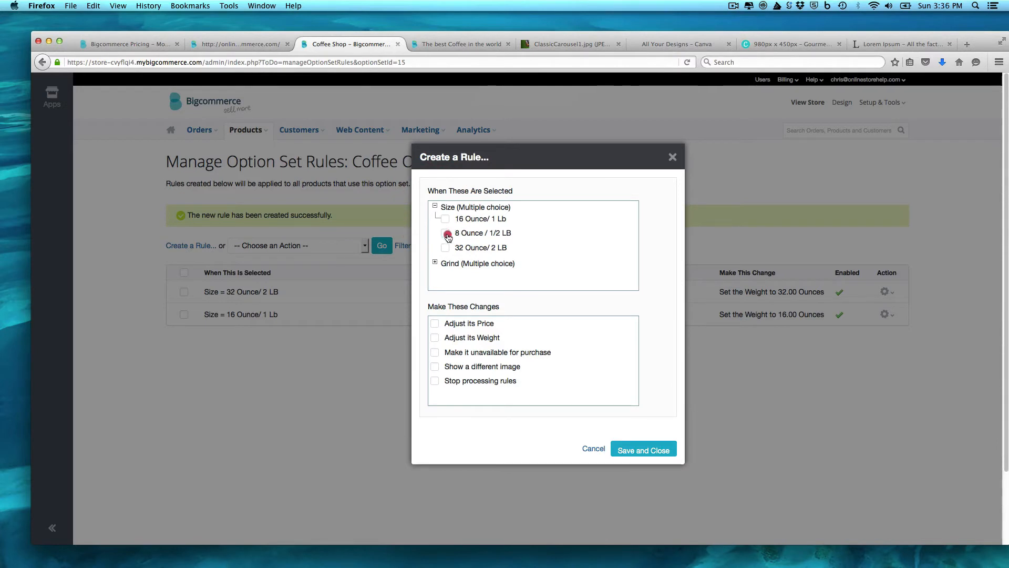
left_click(435, 338)
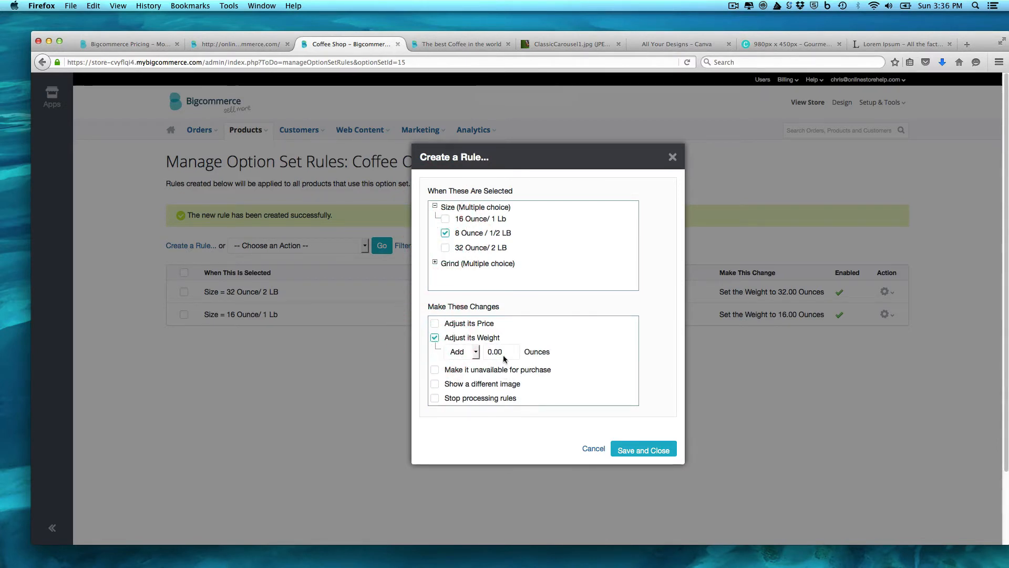
left_click(474, 352)
left_click(458, 385)
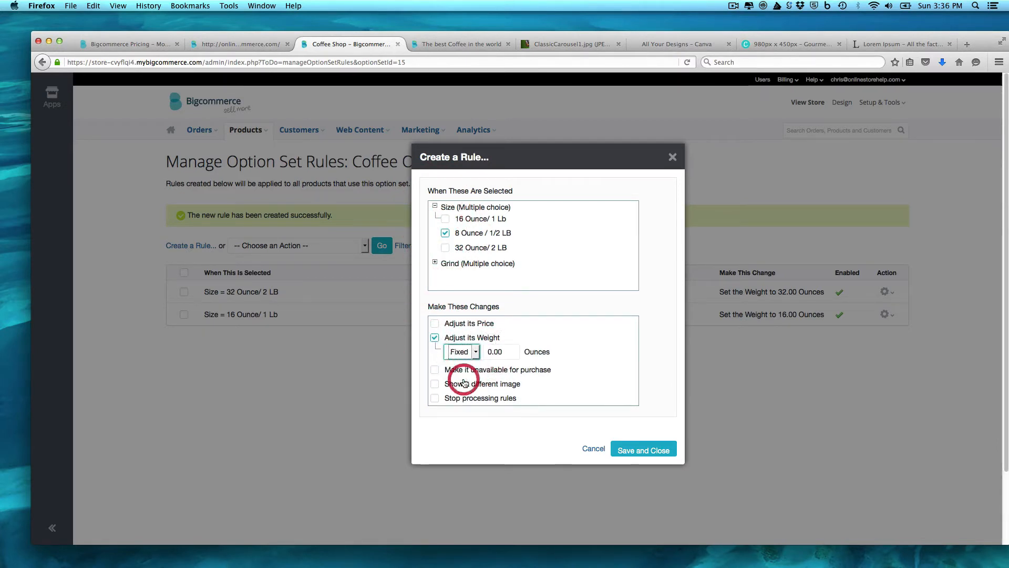
left_click(511, 353)
left_click_drag(511, 353, 438, 338)
type("8")
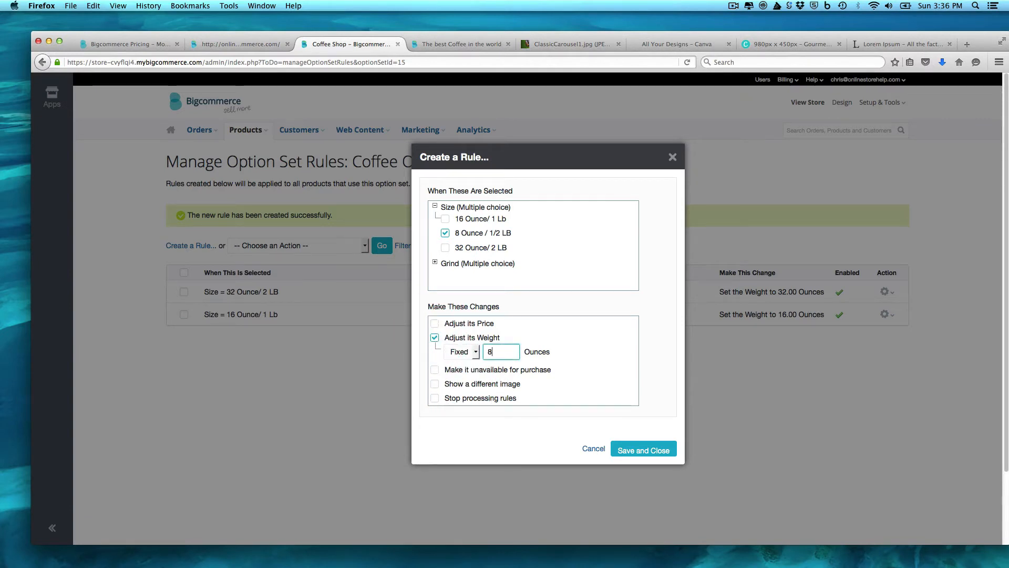
left_click(629, 450)
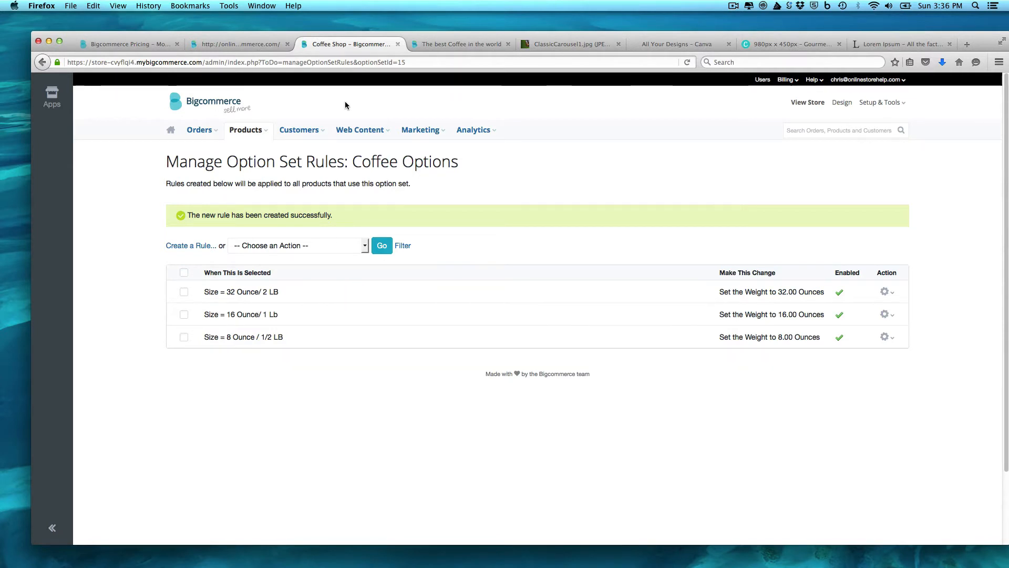
Open the store's product list, and look over the prepared Brazil Santos text document and product image before putting them aside
left_click(265, 134)
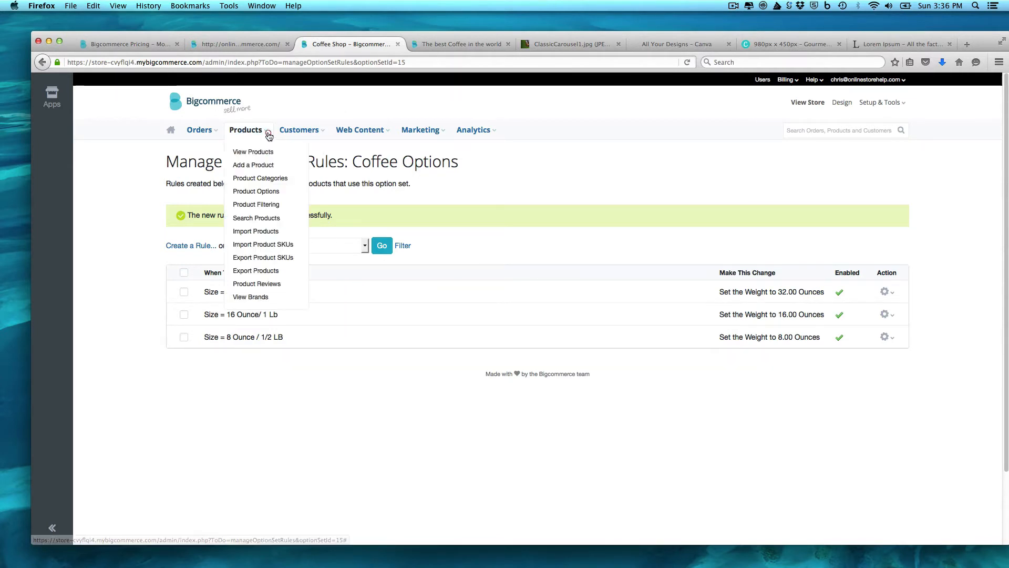
left_click(263, 152)
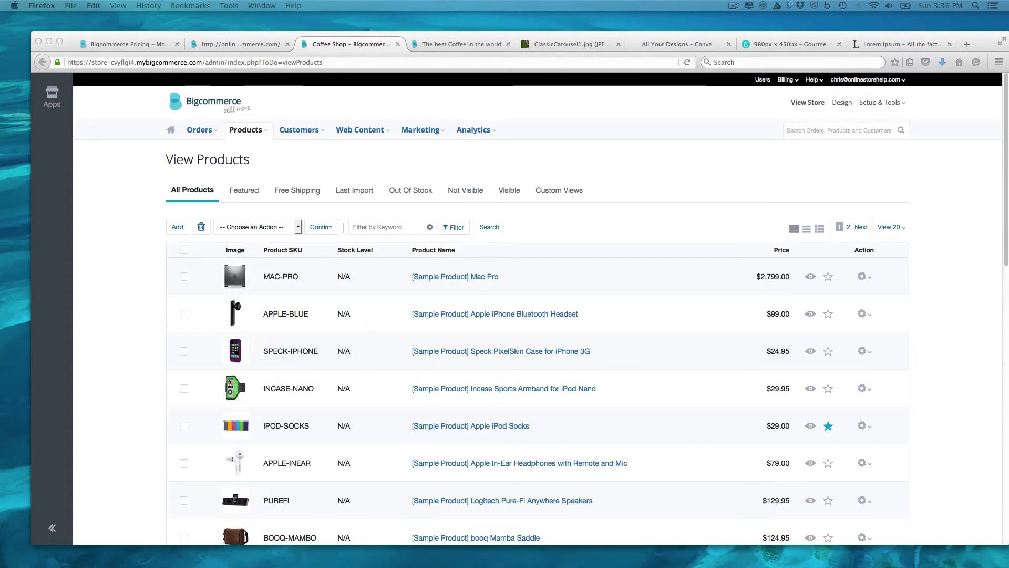
left_click_drag(573, 90, 857, 66)
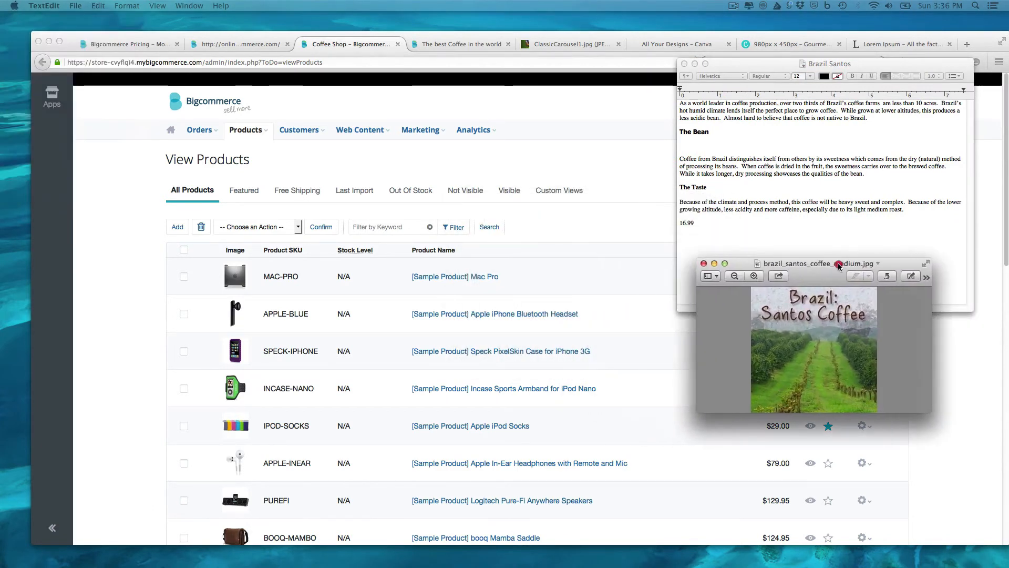
left_click(838, 266)
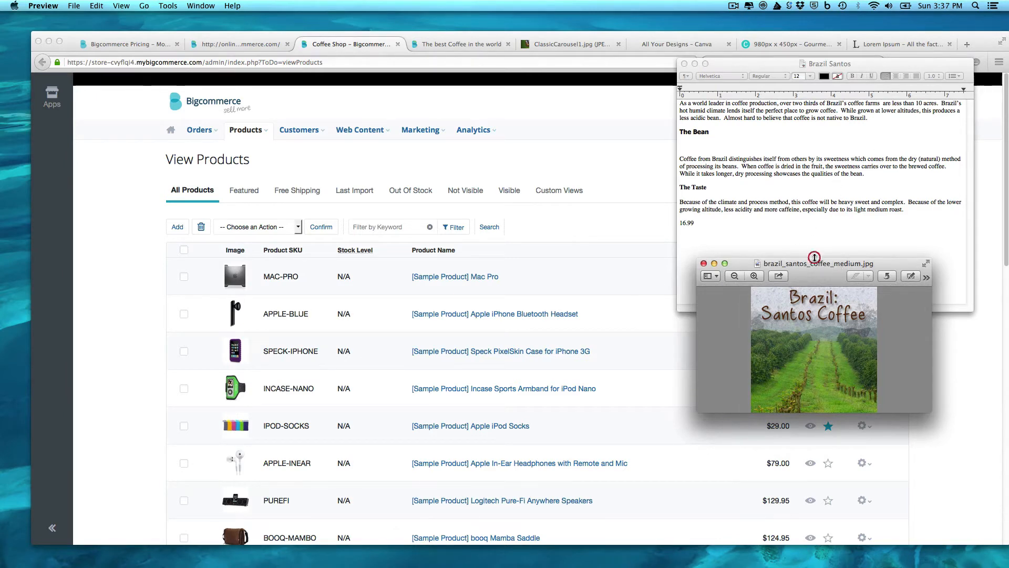
left_click(705, 264)
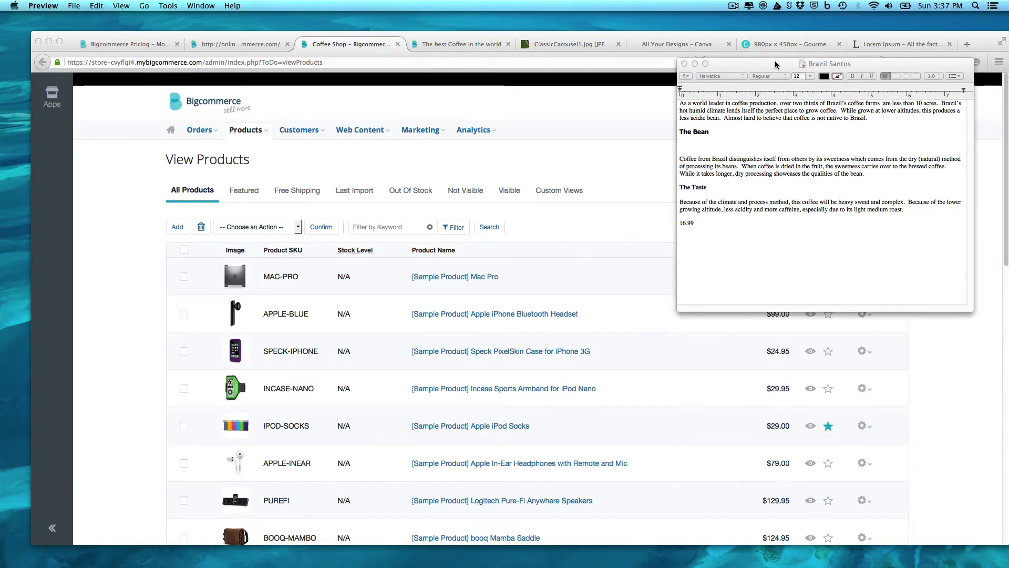
left_click_drag(776, 64, 0, 45)
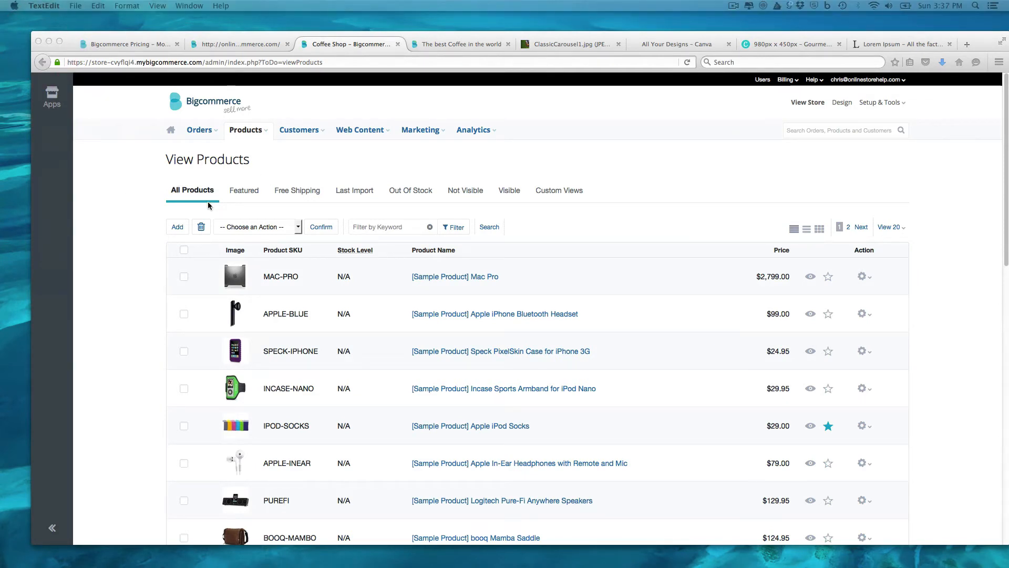
Start a new product named Brazil Santos with a price of $16.99
left_click(180, 230)
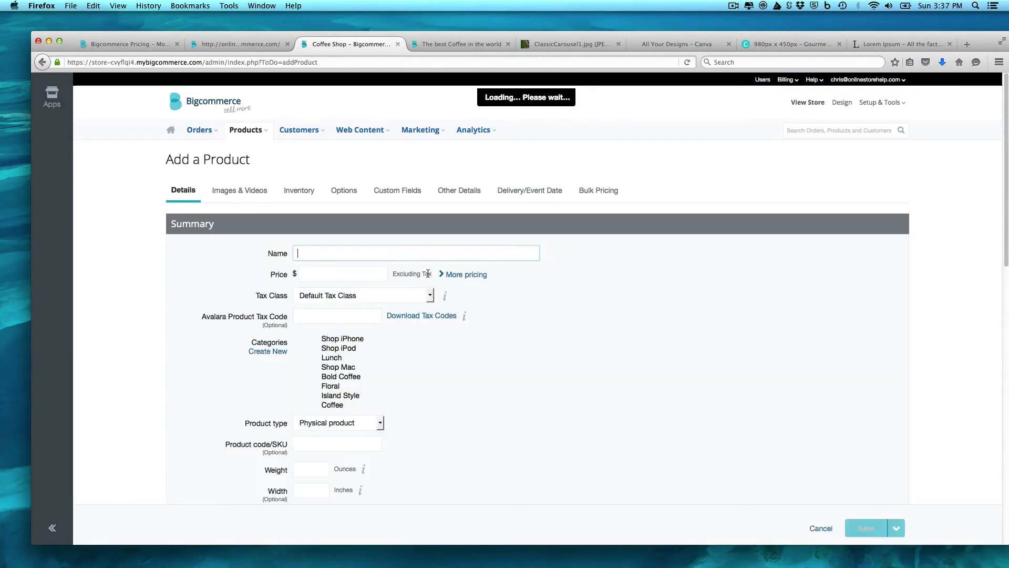
type("Braz")
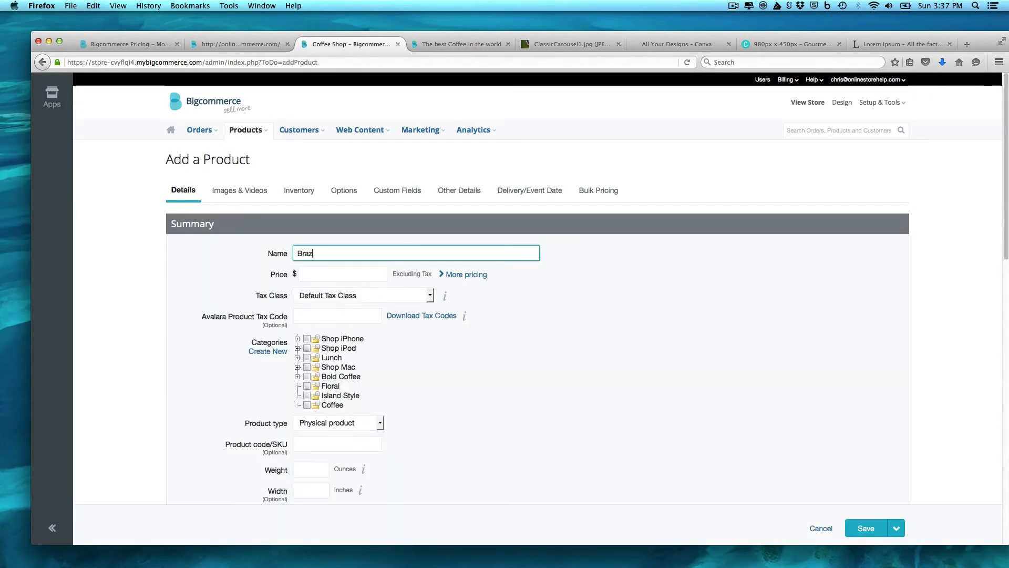
type("il Santos")
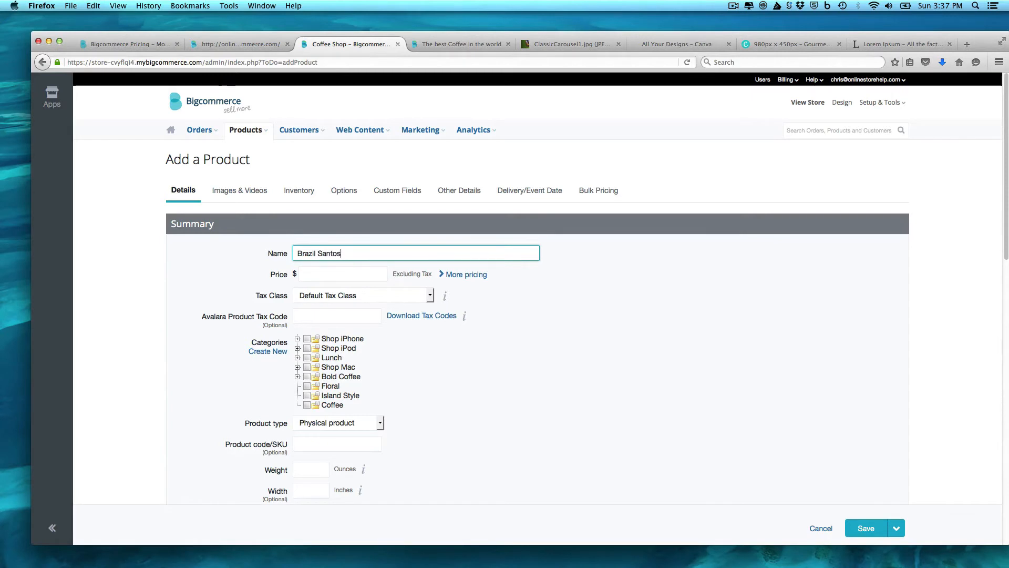
key("Tab")
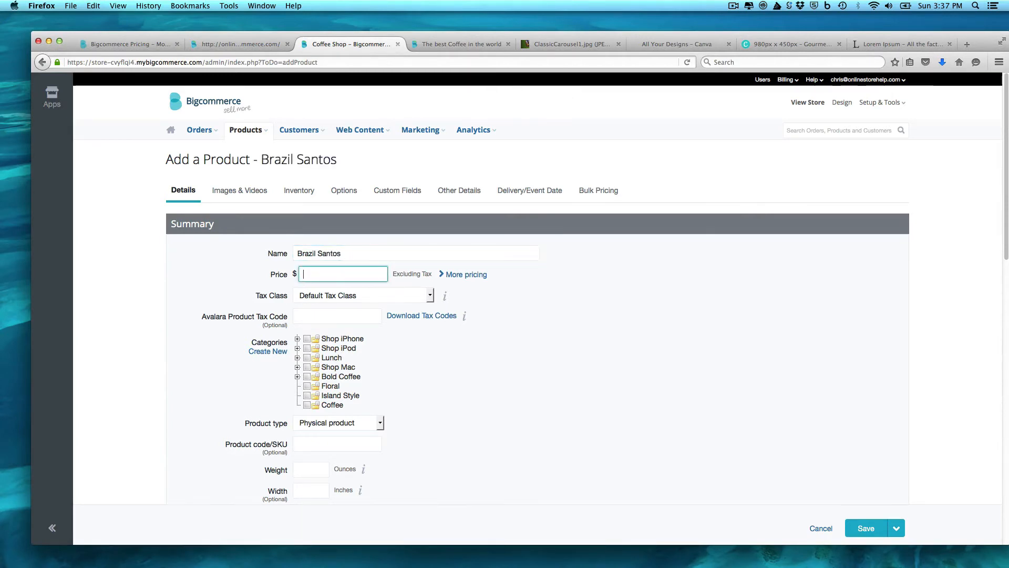
type("16.99")
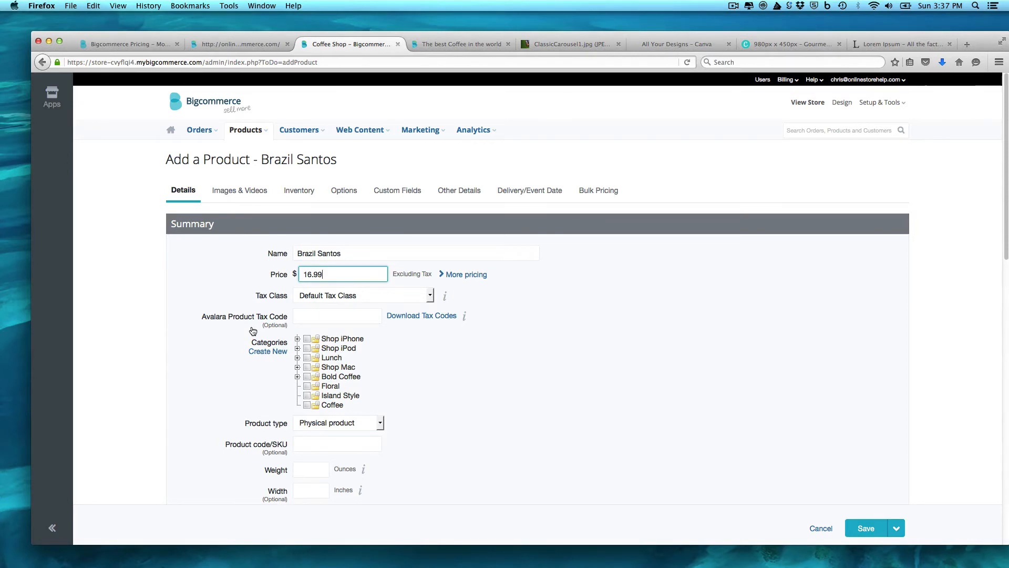
Assign the product to the Bold Coffee category and set its weight to 17 ounces, leaving the product code empty
left_click(307, 377)
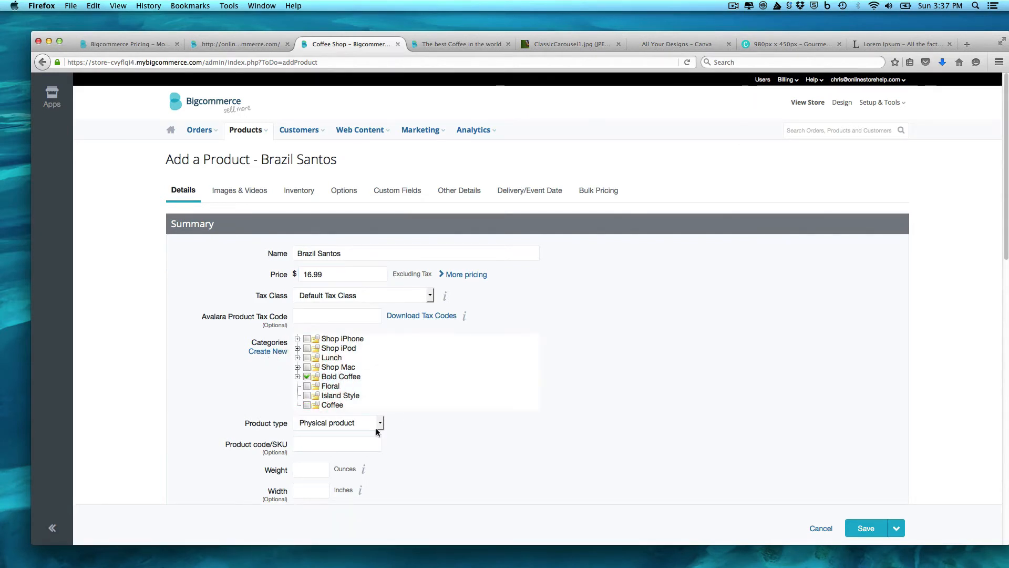
left_click(359, 448)
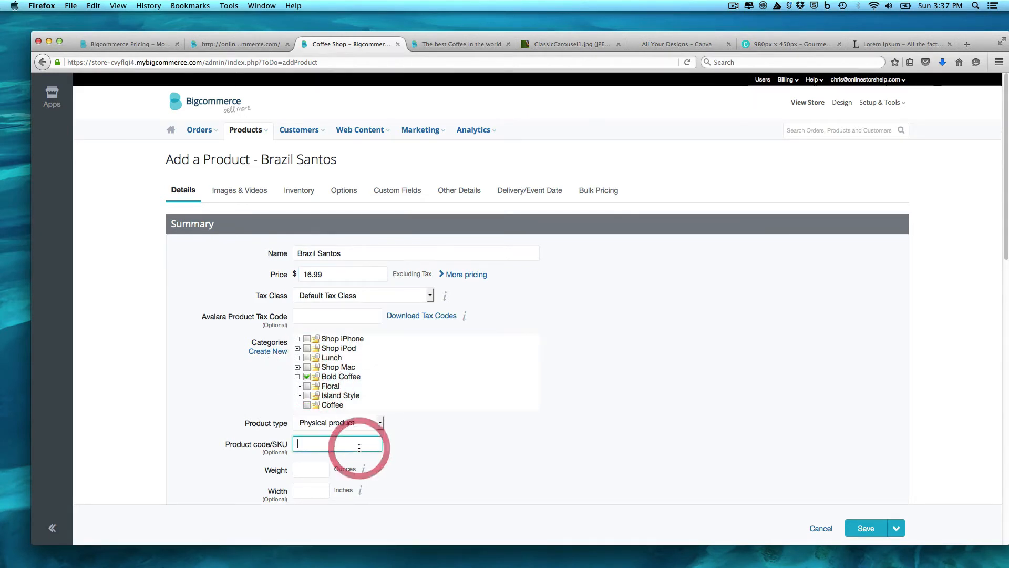
left_click(550, 469)
scroll(550, 468, "down", 4)
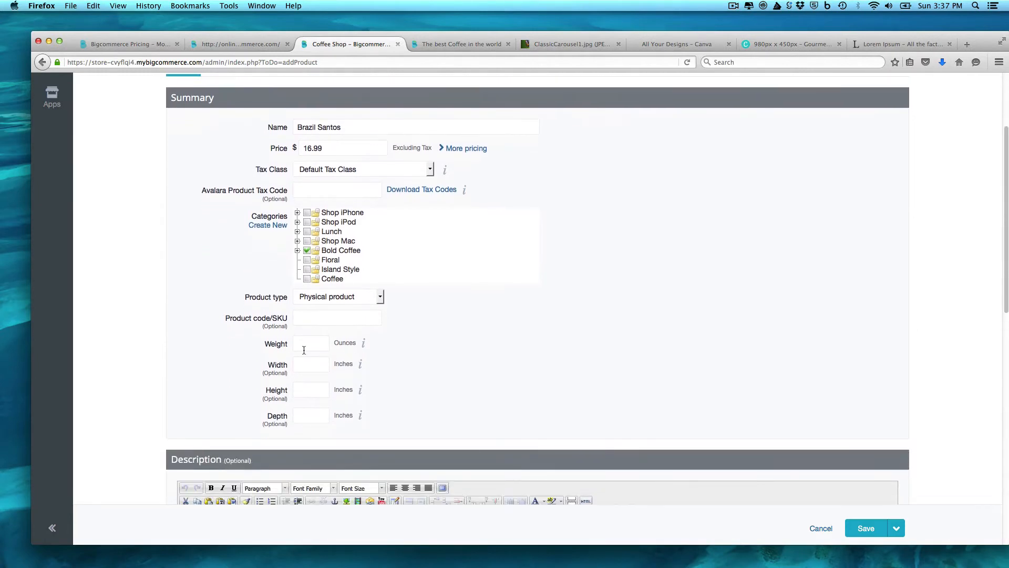
left_click(304, 350)
left_click(431, 383)
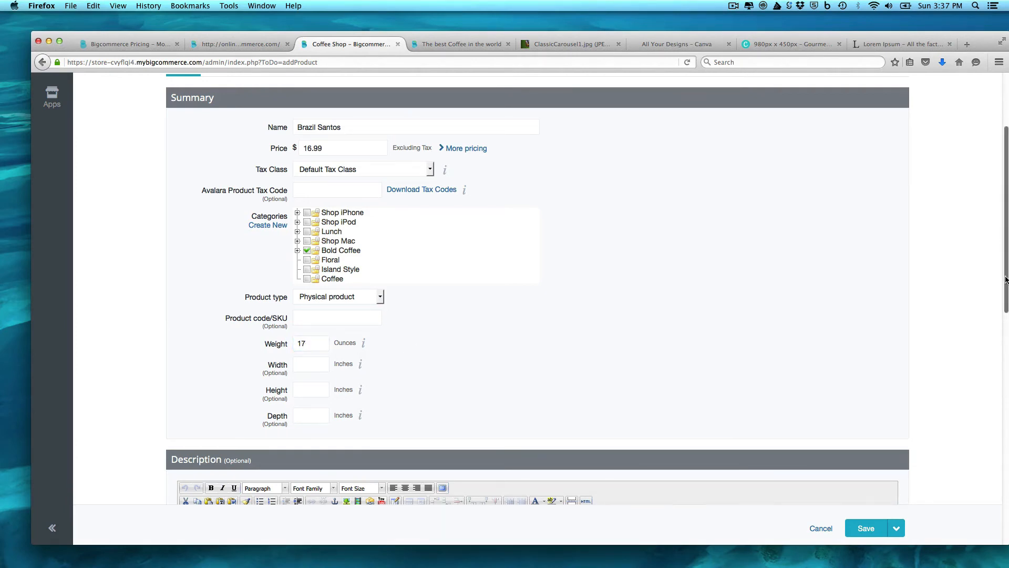
Replace the placeholder description with the coffee text from the Brazil Santos document
left_click_drag(1005, 272, 1005, 384)
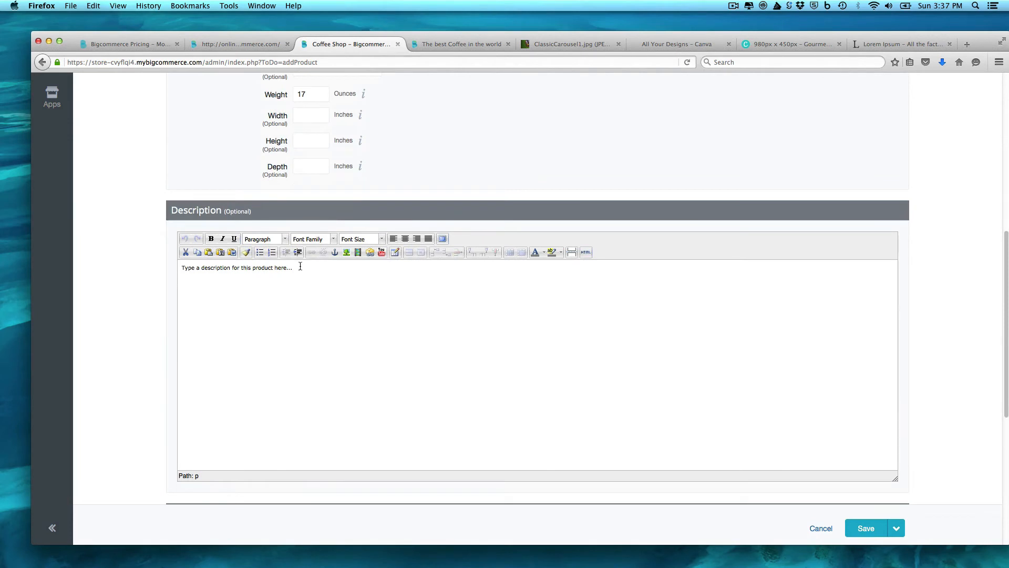
left_click_drag(300, 269, 129, 262)
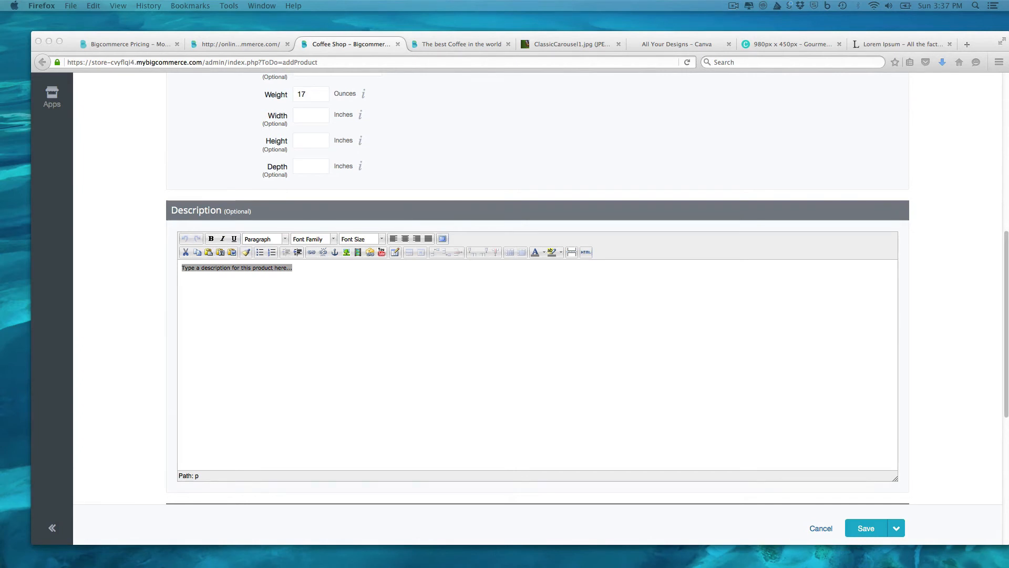
left_click(232, 278)
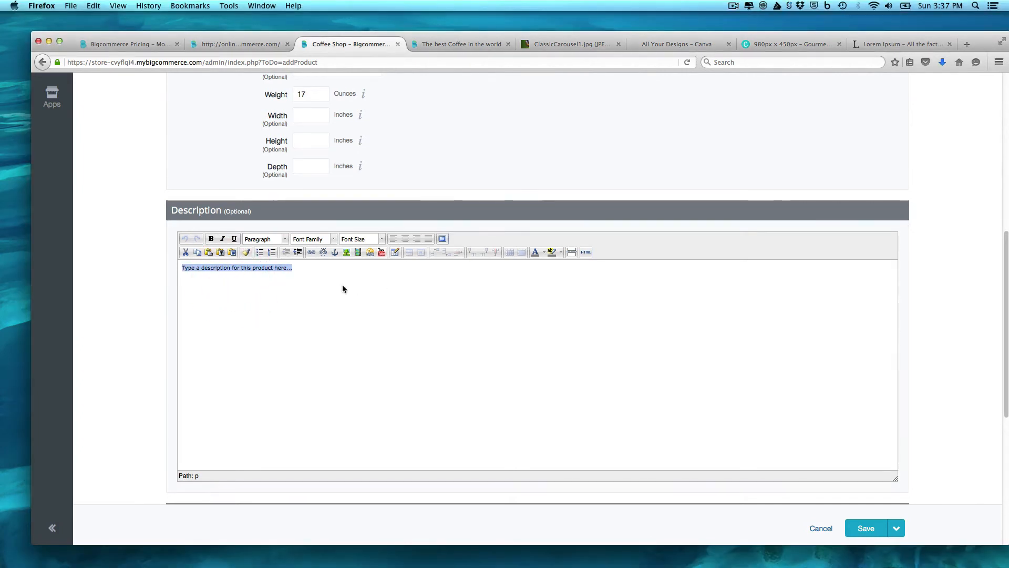
type("As a world leader in coffee production, over two thirds of Brazil's coffee farms  are less than 10 acres.  Brazil's hot humid climate lends itself the perfect place to grow coffee.  While grown at lower altitudes, this produces a less acidic bean.  Almost hard to believe that coffee is not native to Brazil. The Bean Coffee from Brazil distinguishes itself from others by its sweetness which comes from the dry (natural) method of processing its beans.  When coffee is dried in the fruit, the sweetness carries over to the brewed coffee.  While it takes longer, dry processing showcases the qualities of the bean. The Taste Because of the climate and process method, this coffee will be heavy sweet and complex.  Because of the lower growing altitude, less acidity and more caffeine, especially due to its light medium roast.")
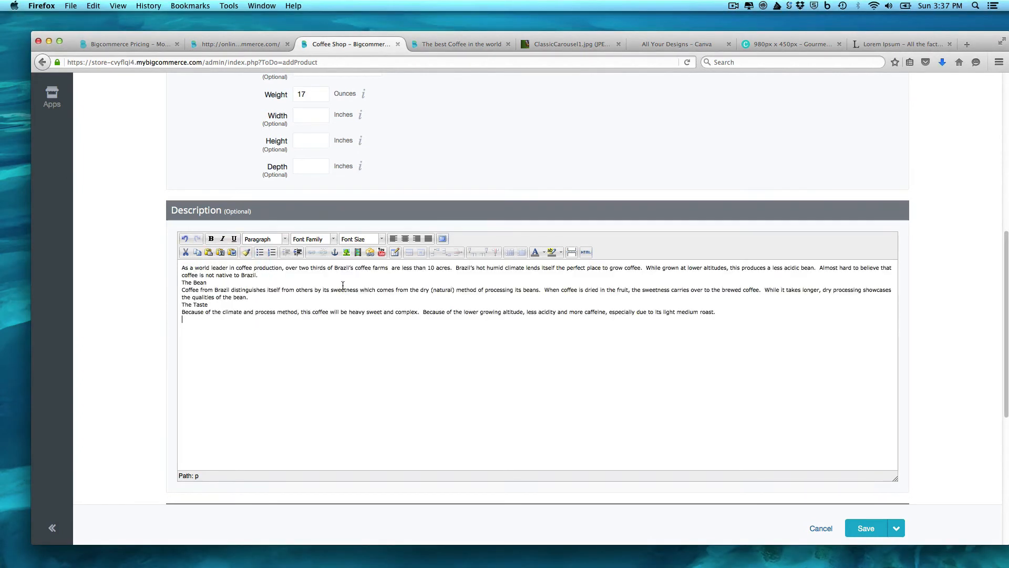
Add line breaks around the lines "The Bean" and "The Taste" to separate them from the description's paragraphs
left_click(260, 276)
key("Return")
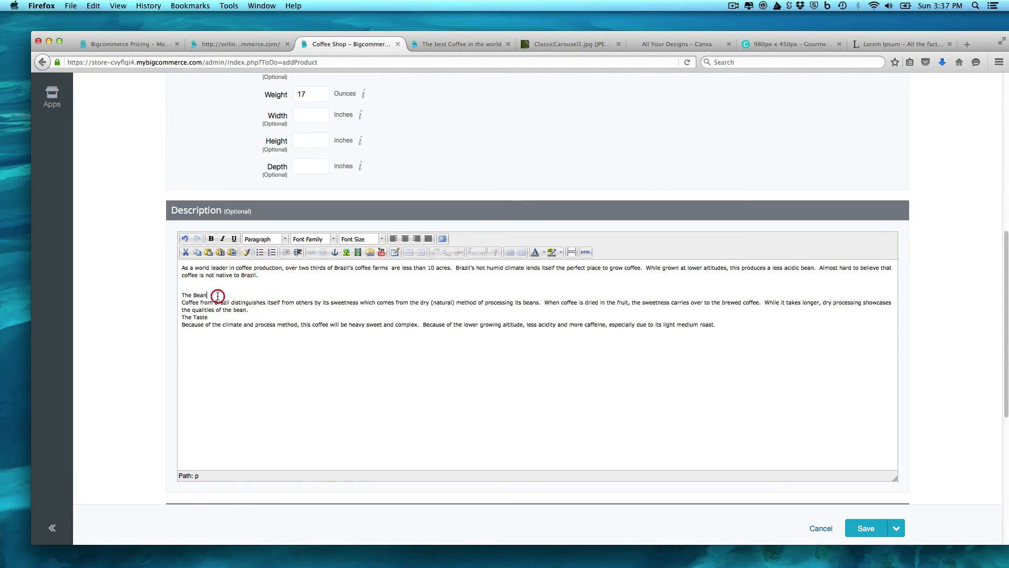
key("Return")
left_click(214, 332)
key("Return")
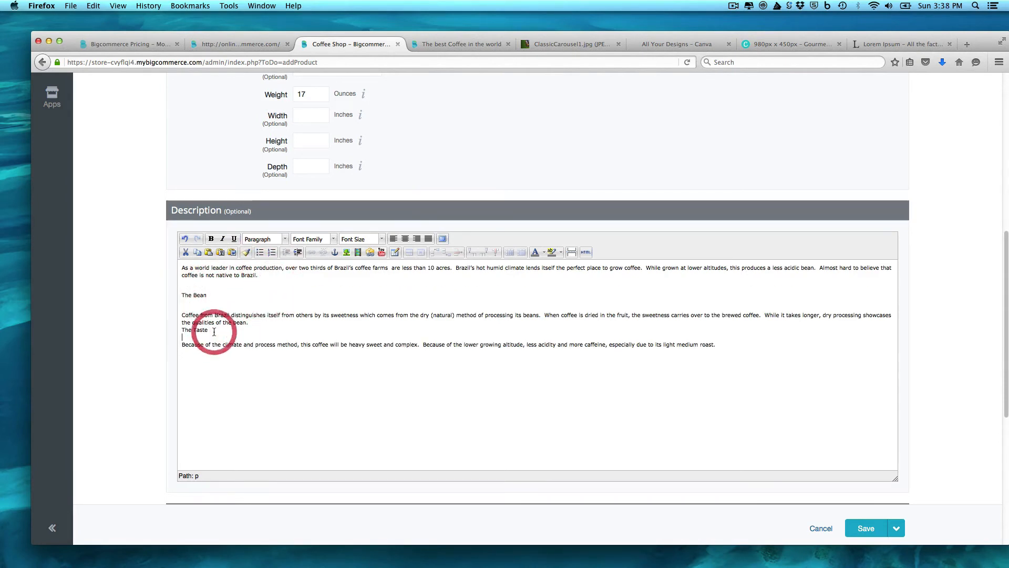
left_click(182, 329)
key("Return")
left_click(210, 336)
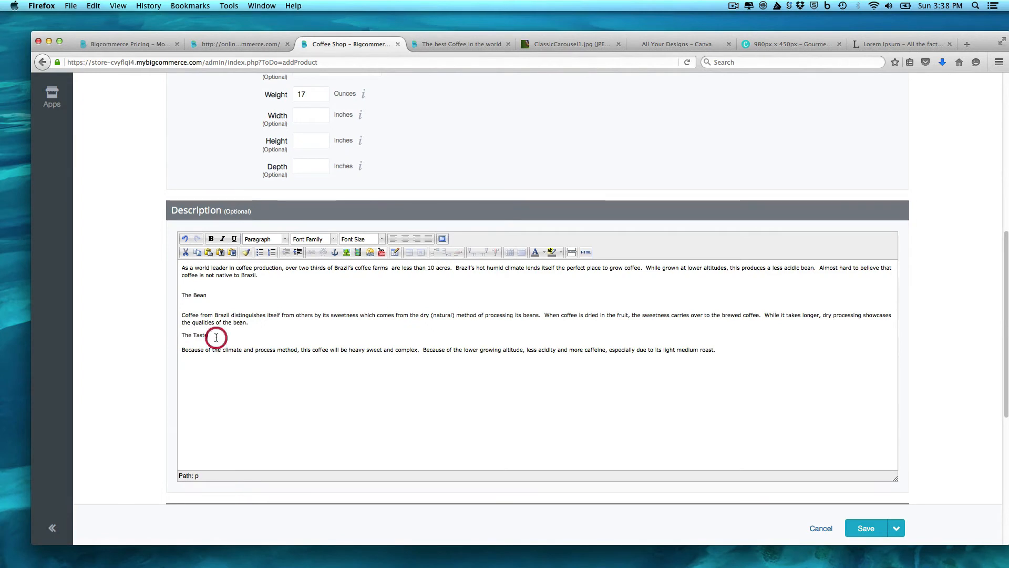
Format the description line "The Bean" as Heading 1
left_click_drag(209, 296, 165, 288)
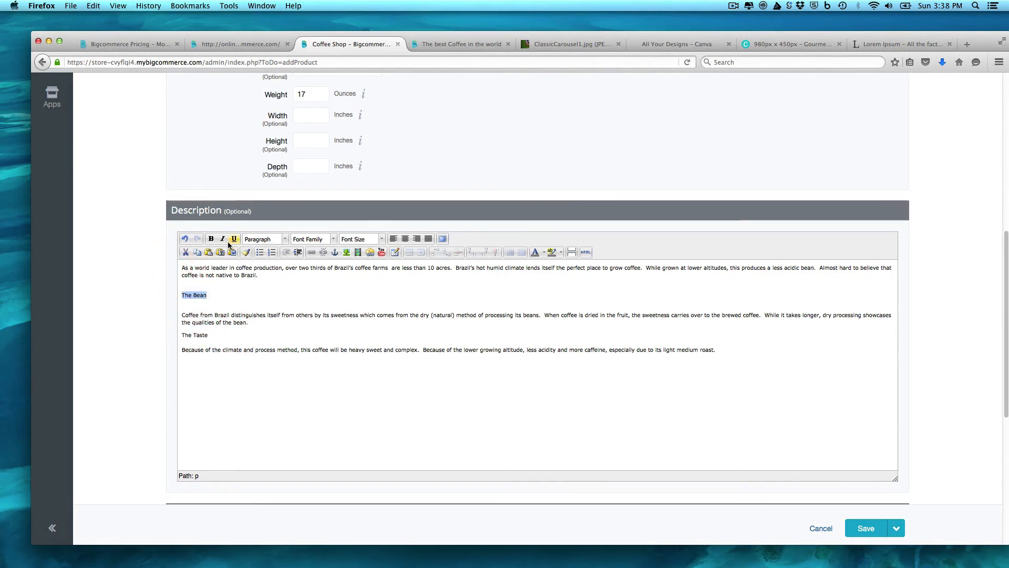
left_click(284, 239)
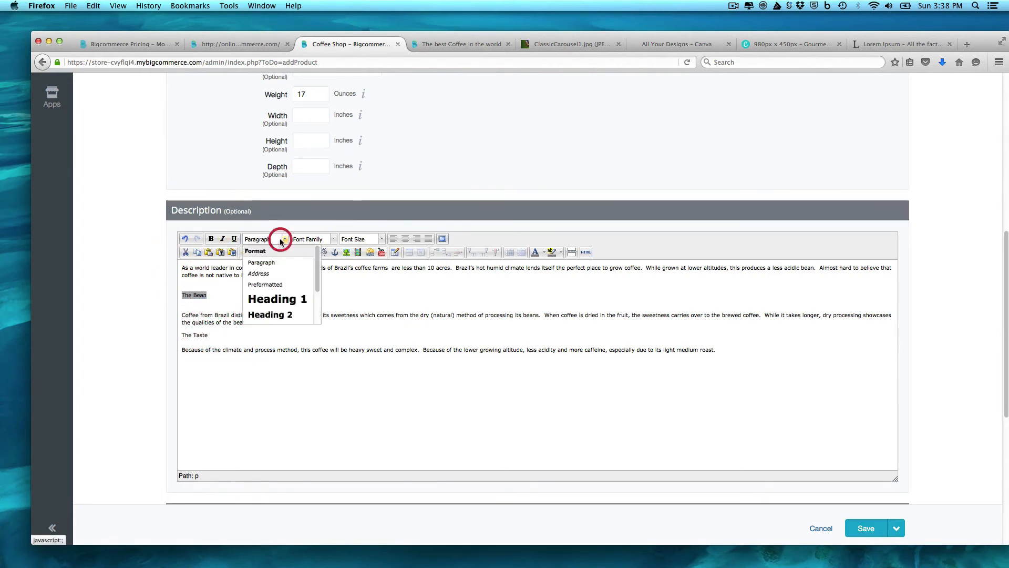
left_click(278, 298)
Try Heading 2 on the line "The Taste" and set the paragraph beneath it back to the Paragraph format
left_click_drag(216, 347, 153, 353)
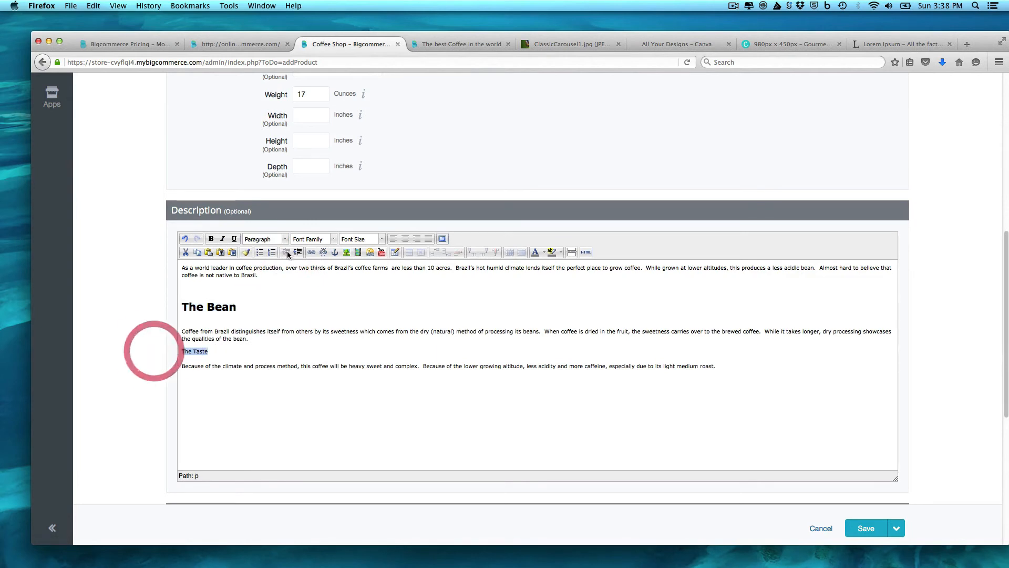
left_click(284, 239)
left_click(270, 314)
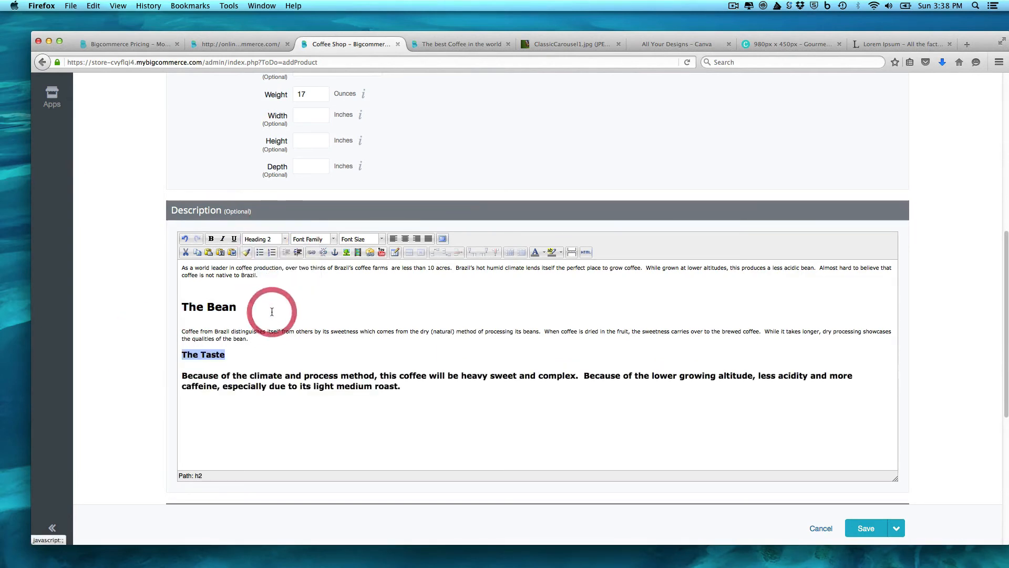
left_click(248, 356)
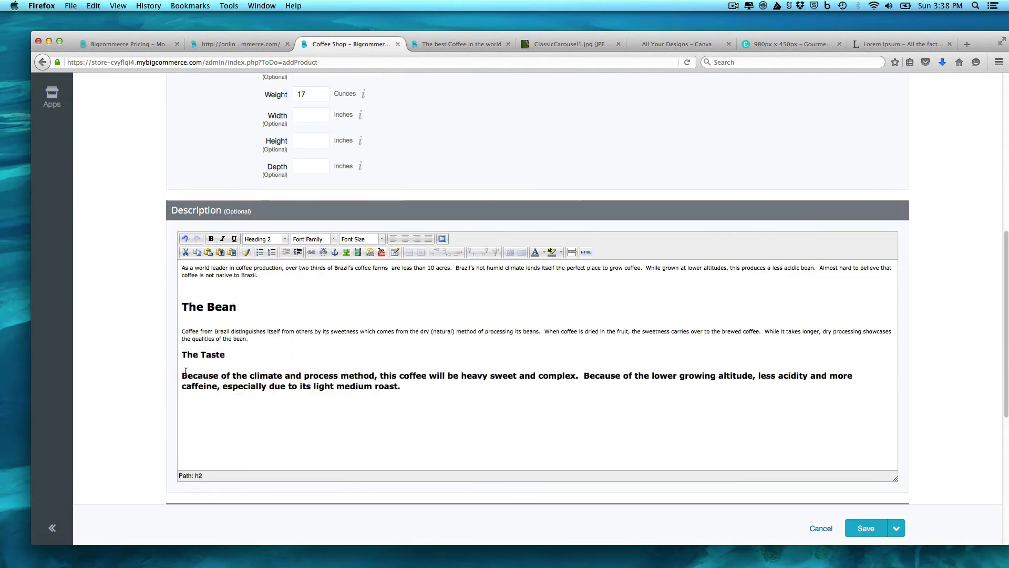
left_click_drag(182, 373, 553, 448)
left_click(270, 239)
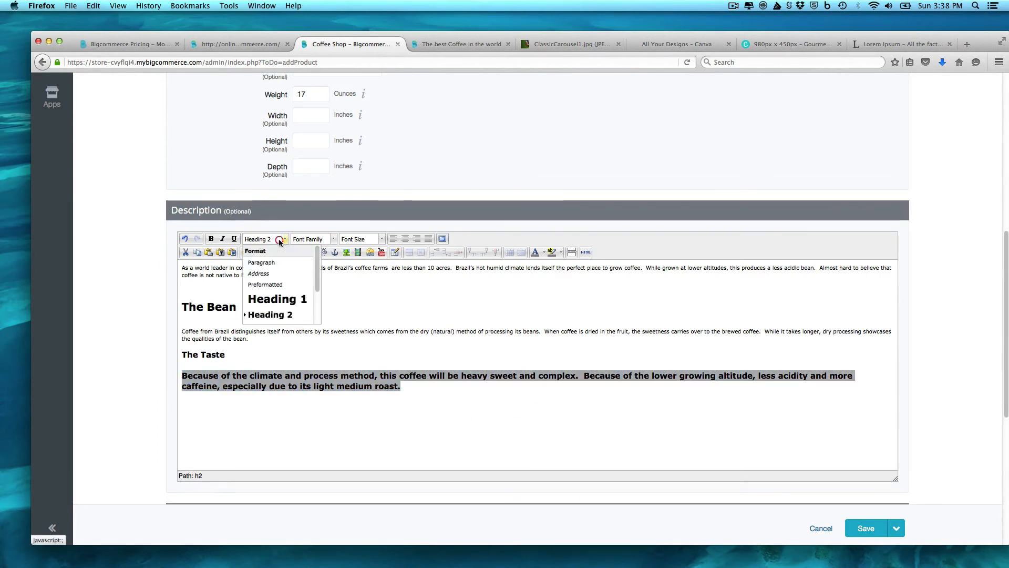
left_click(272, 262)
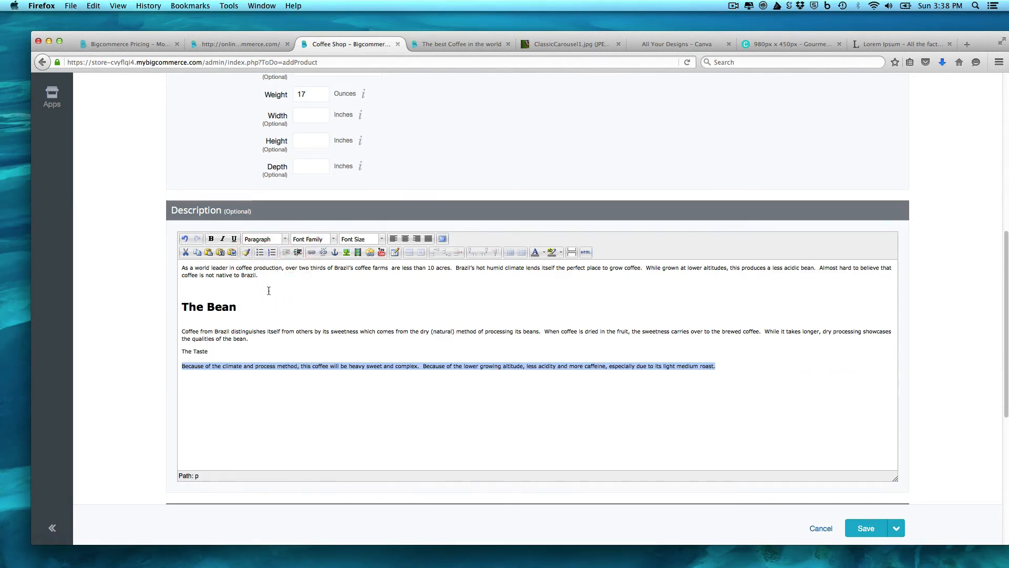
Format the description line "The Taste" as Heading 2
left_click(223, 347)
left_click_drag(209, 351, 181, 352)
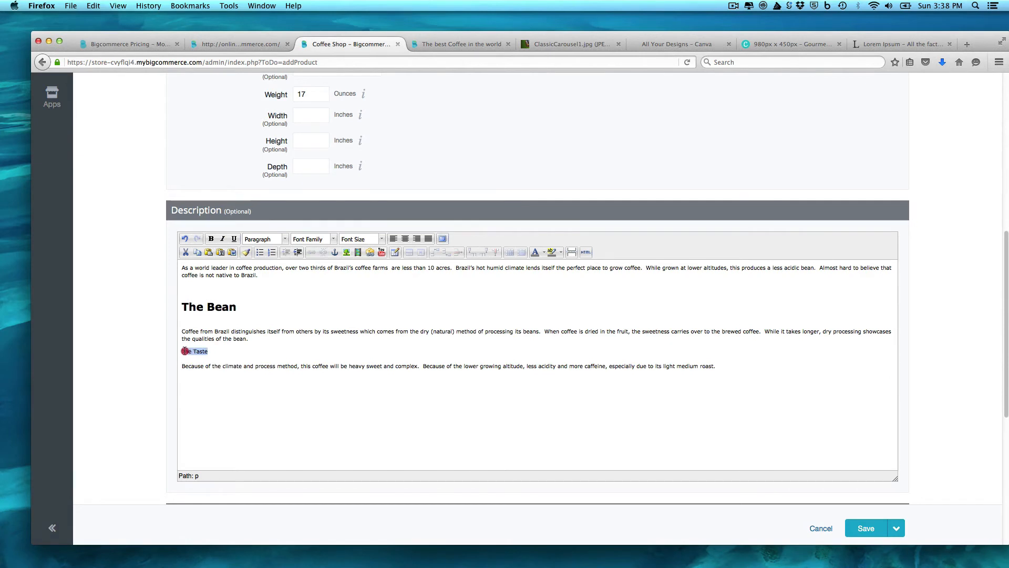
left_click(270, 241)
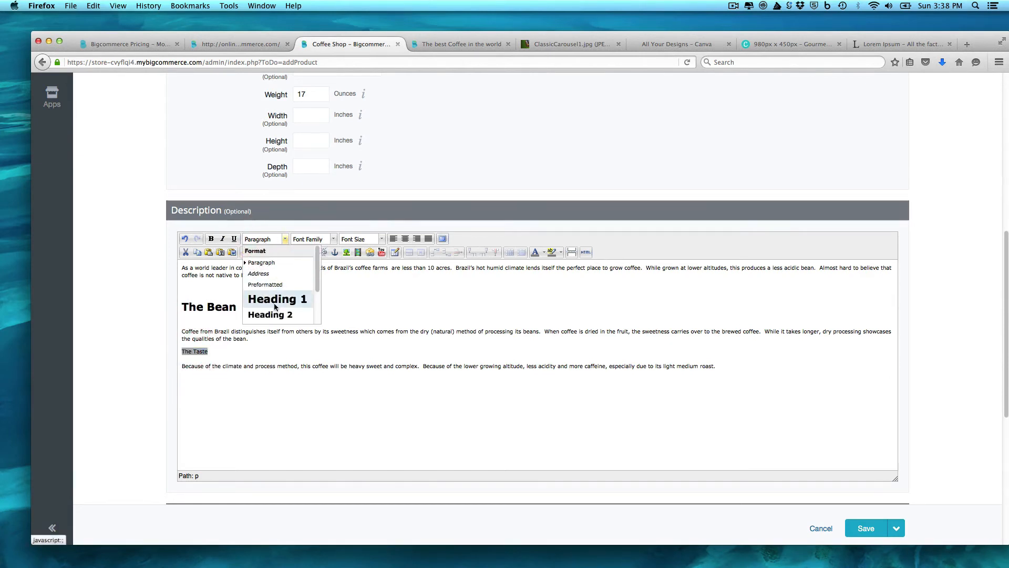
left_click(271, 311)
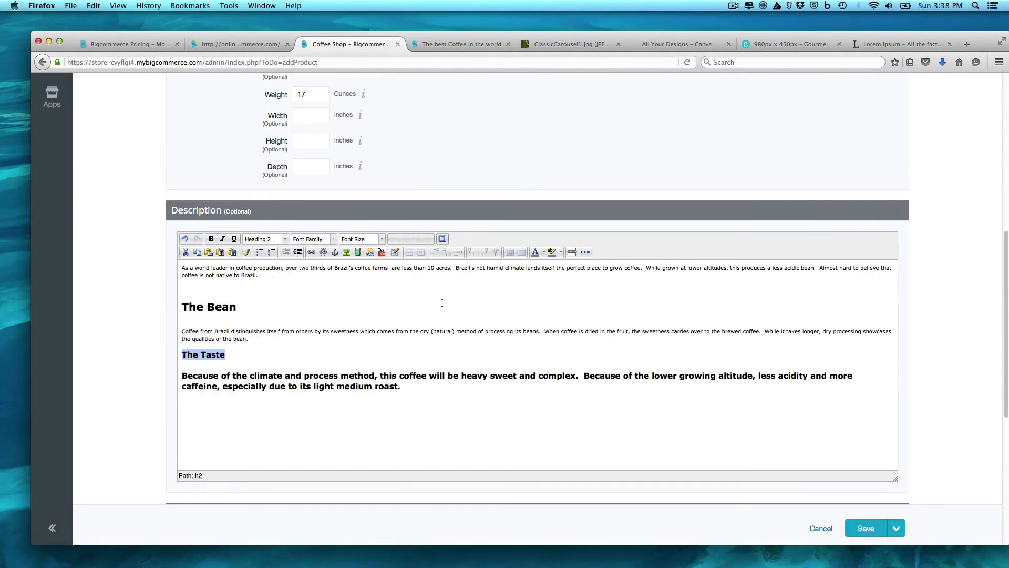
Move the closing </h2> tag directly after "The Taste" in the description's HTML source and remove an extra blank line below that heading
left_click(585, 252)
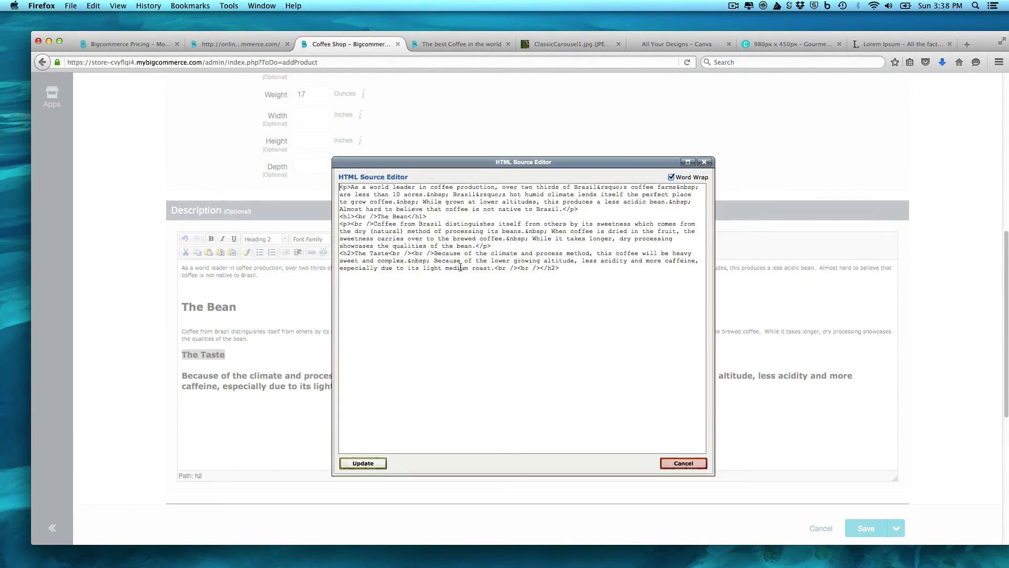
left_click(563, 267)
left_click(413, 254)
type("</h2>")
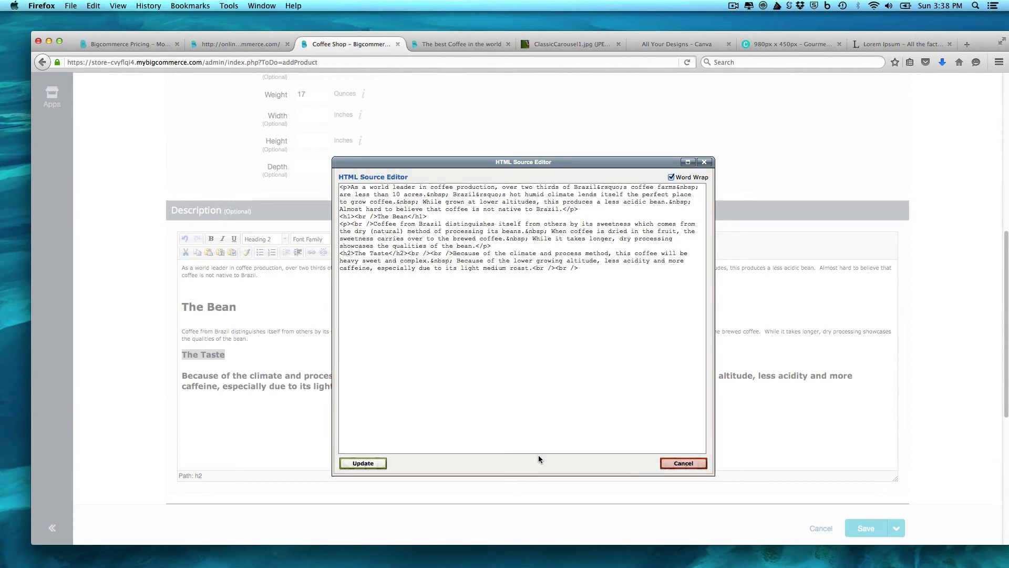
left_click(362, 464)
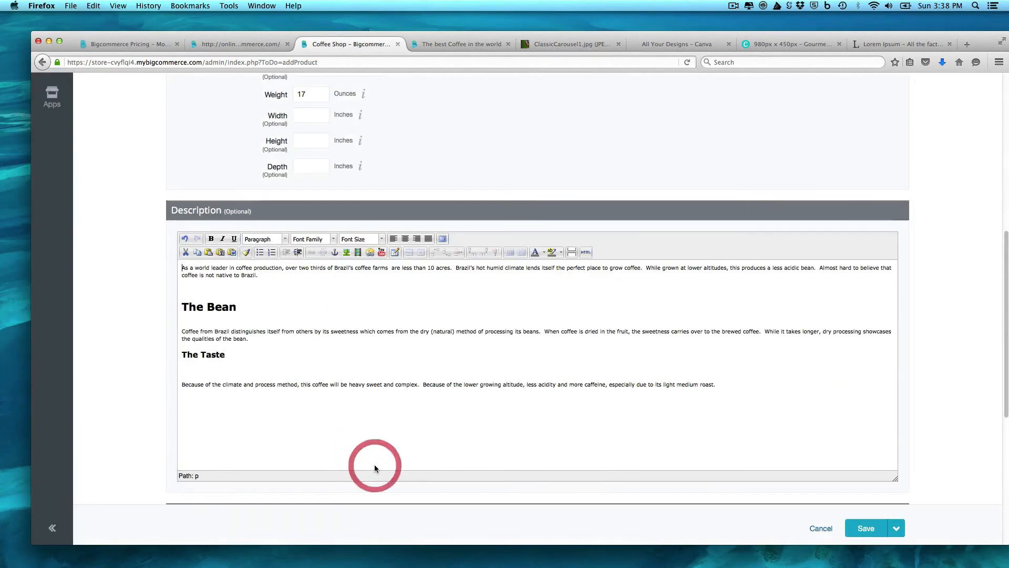
left_click(202, 371)
key("Delete")
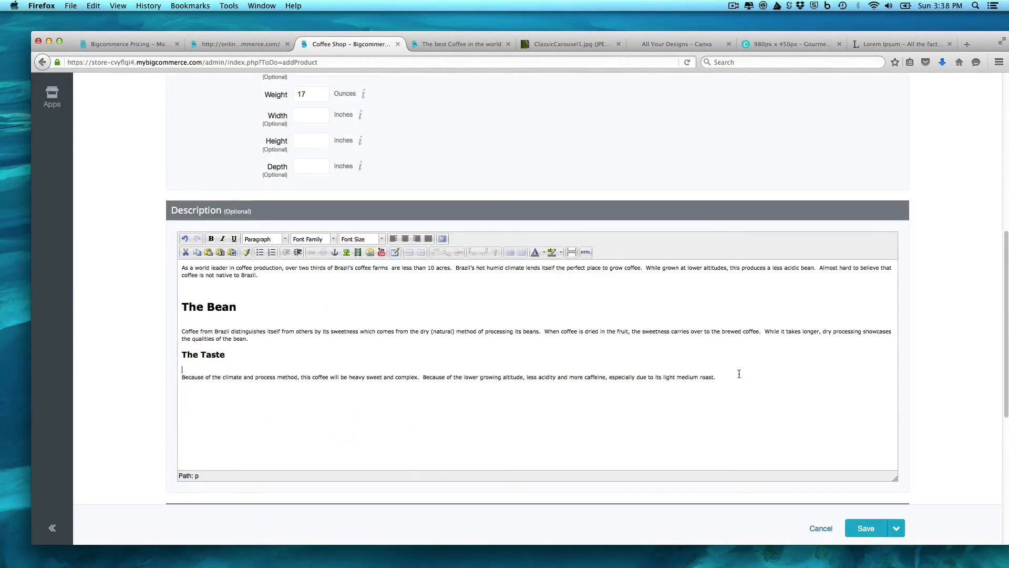
Set the font size of the entire description, including both headings, to 4 (14pt)
mouse_move(739, 373)
left_mouse_down()
mouse_move(184, 326)
mouse_move(185, 263)
mouse_move(157, 258)
left_mouse_up()
left_click(366, 238)
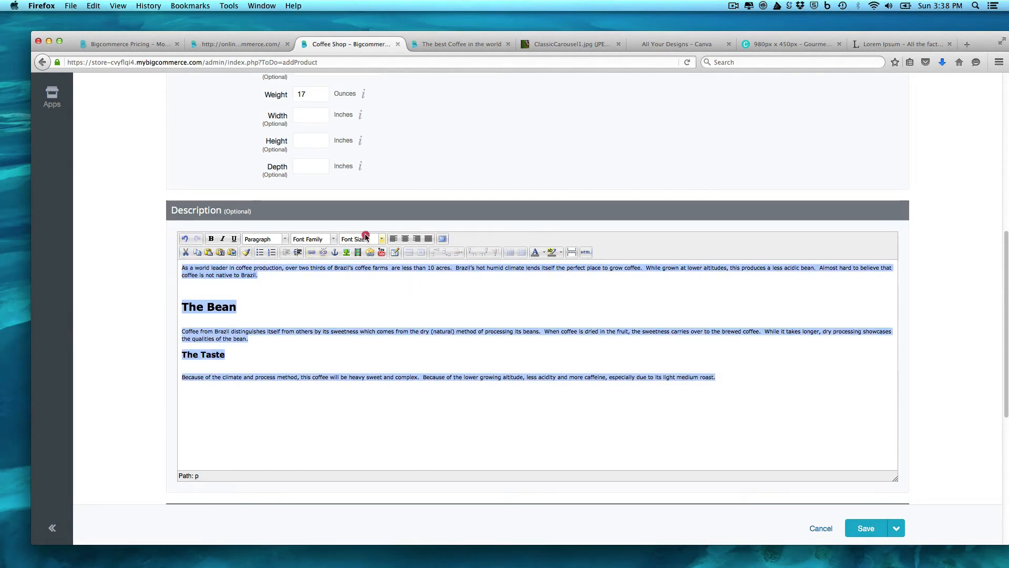
left_click(378, 300)
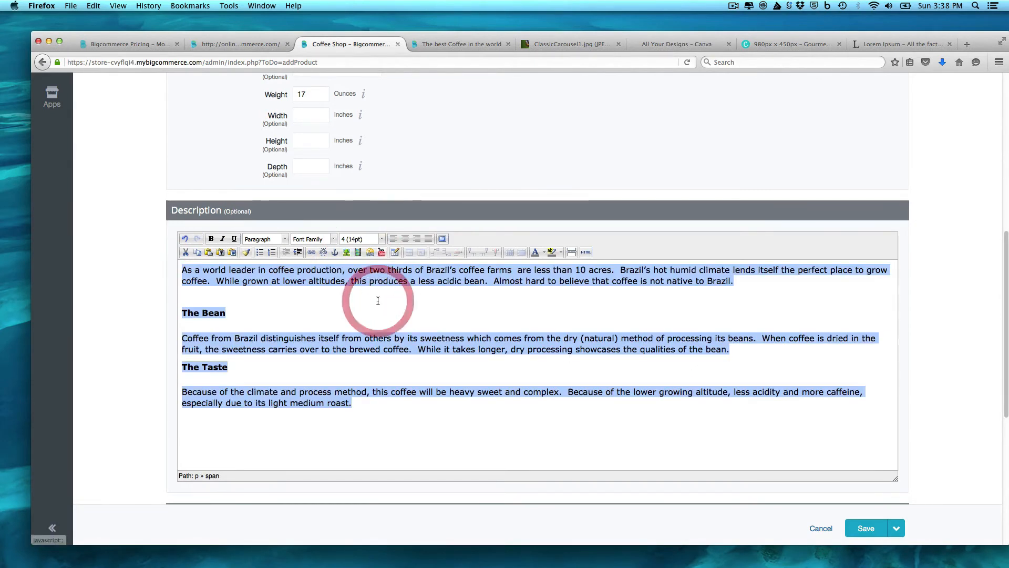
left_click(447, 419)
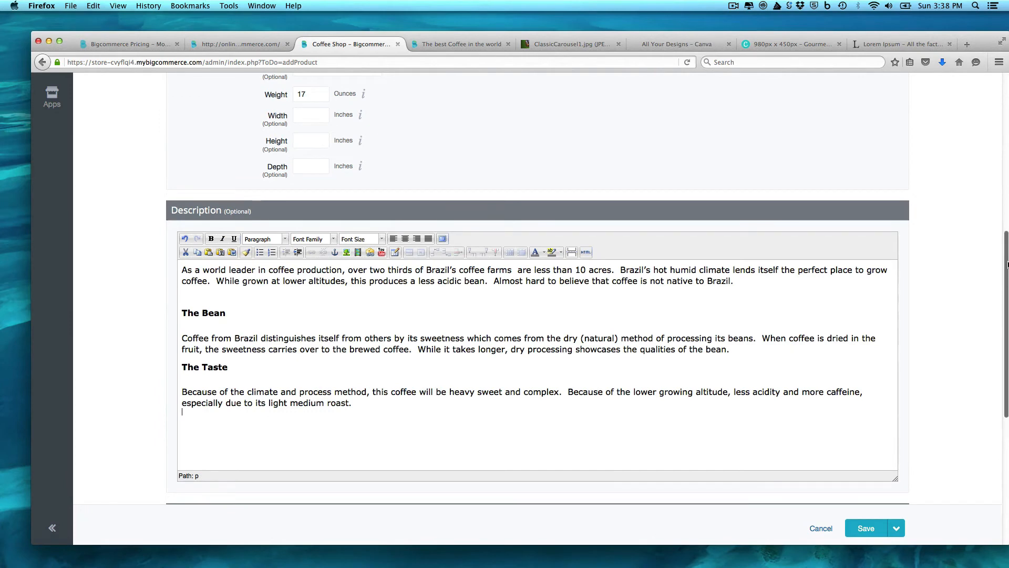
Save the new Brazil Santos product, continuing without physical dimensions
left_click_drag(1005, 265, 1005, 354)
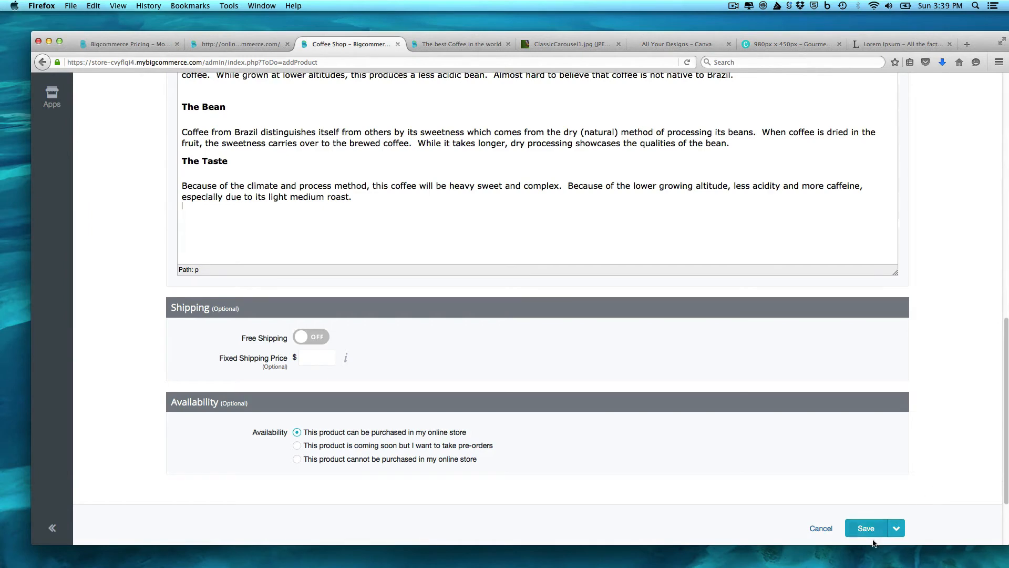
left_click(897, 530)
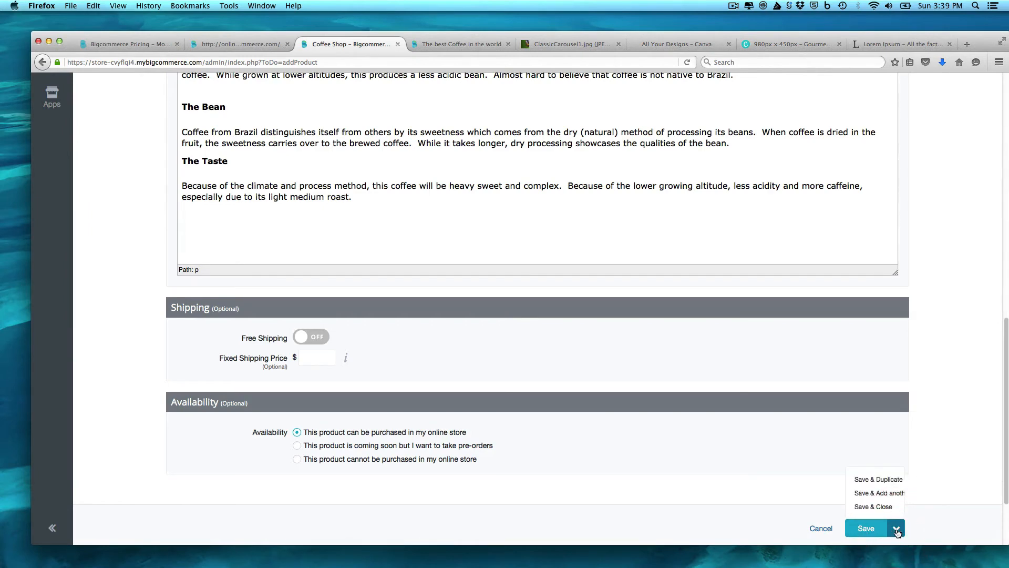
left_click(864, 528)
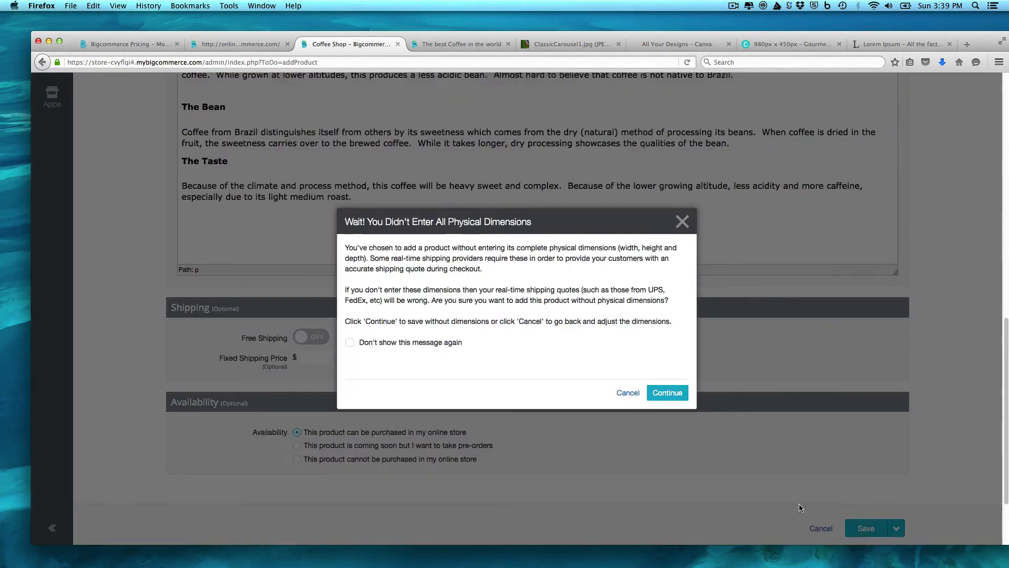
left_click(664, 392)
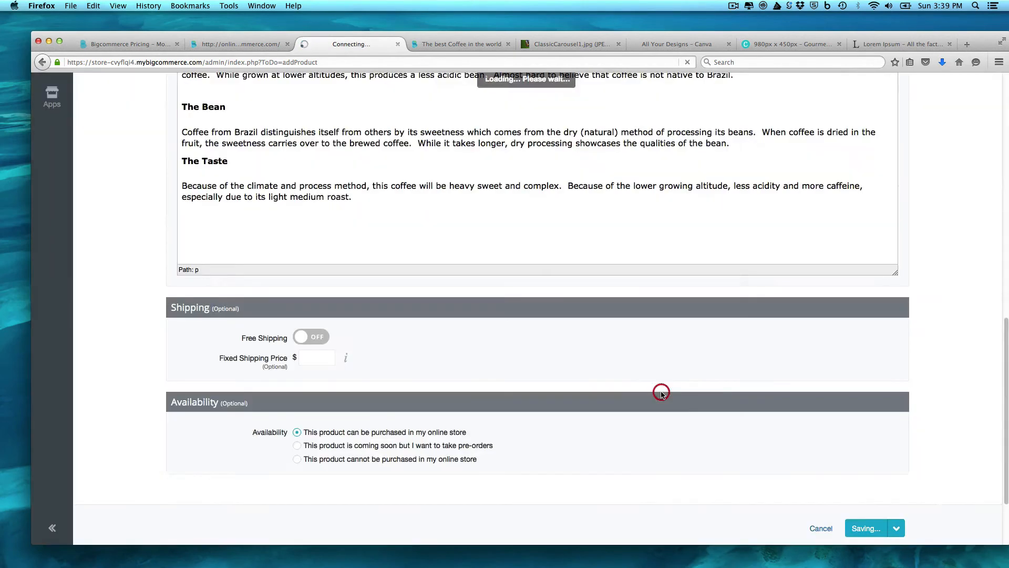
Upload the "Brazil: Santos Coffee" picture from the computer as the product's image
left_click_drag(1007, 403, 1007, 325)
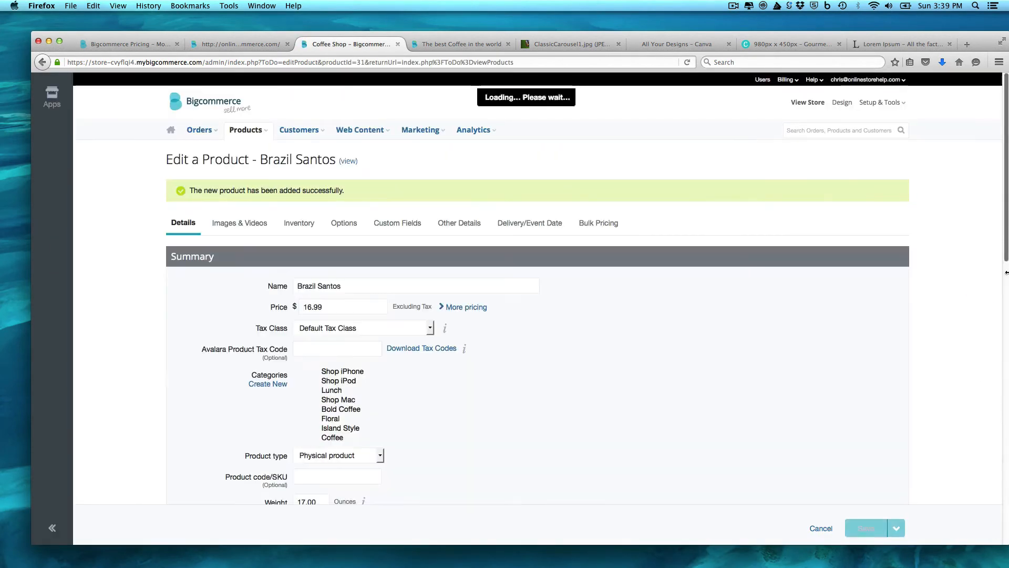
left_click(239, 225)
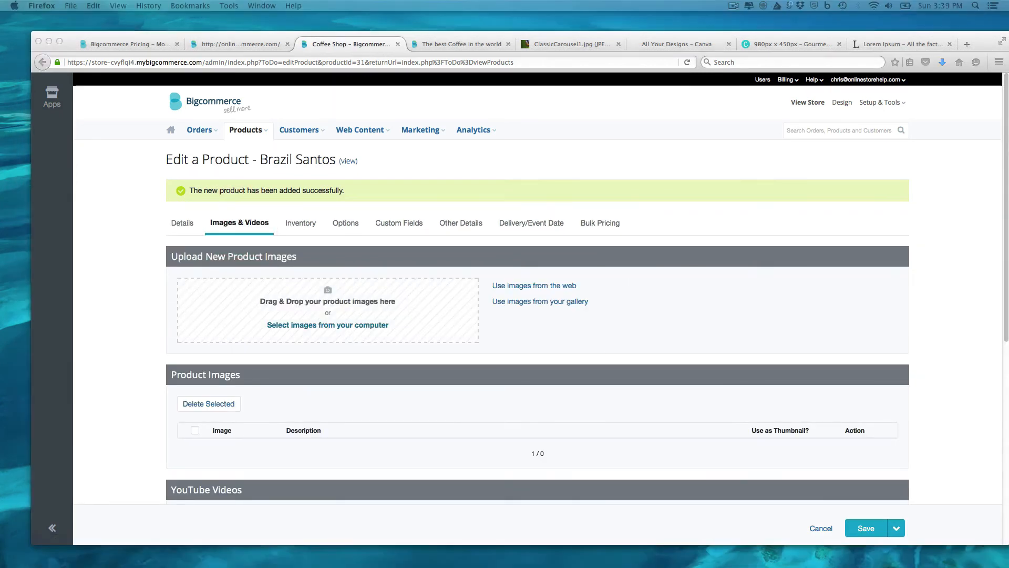
left_click_drag(0, 267, 259, 336)
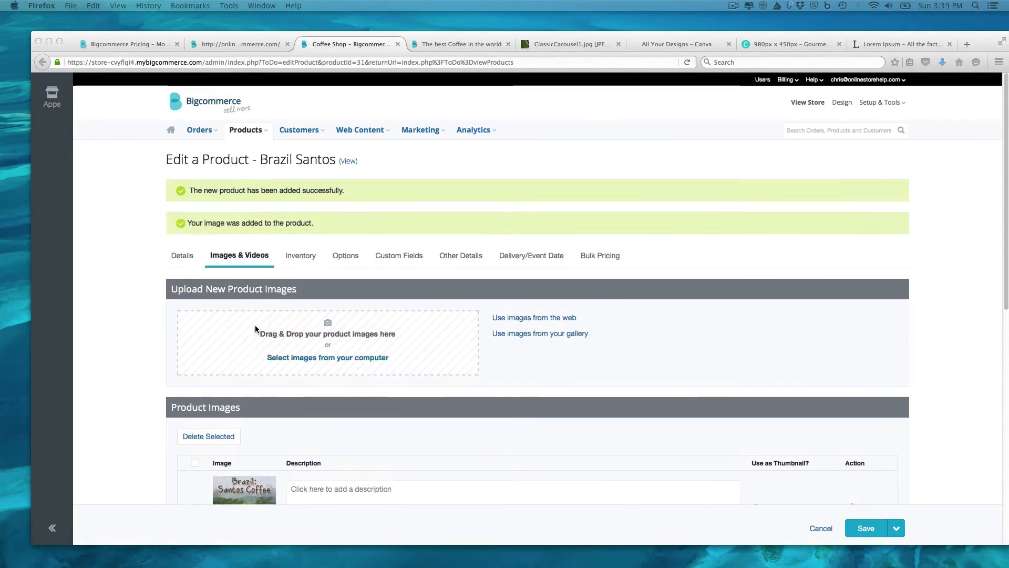
Search YouTube for "brazil santos" and add the video "Very long beach i ever been in Santos, Brazil (Seamans Life)" to the product
left_click_drag(1005, 289, 998, 459)
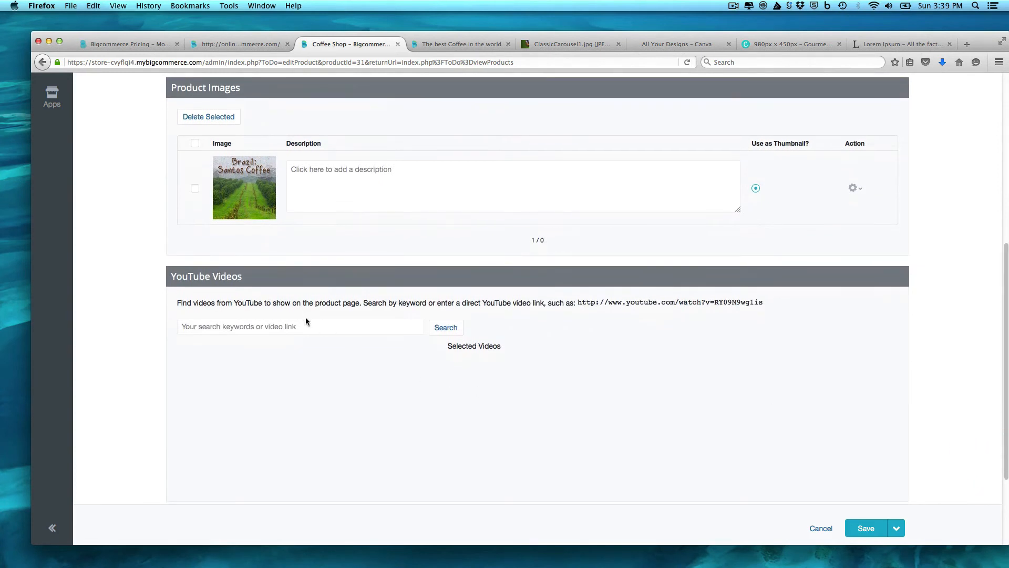
left_click(308, 326)
scroll(309, 324, "down", 1)
type("brazil stand")
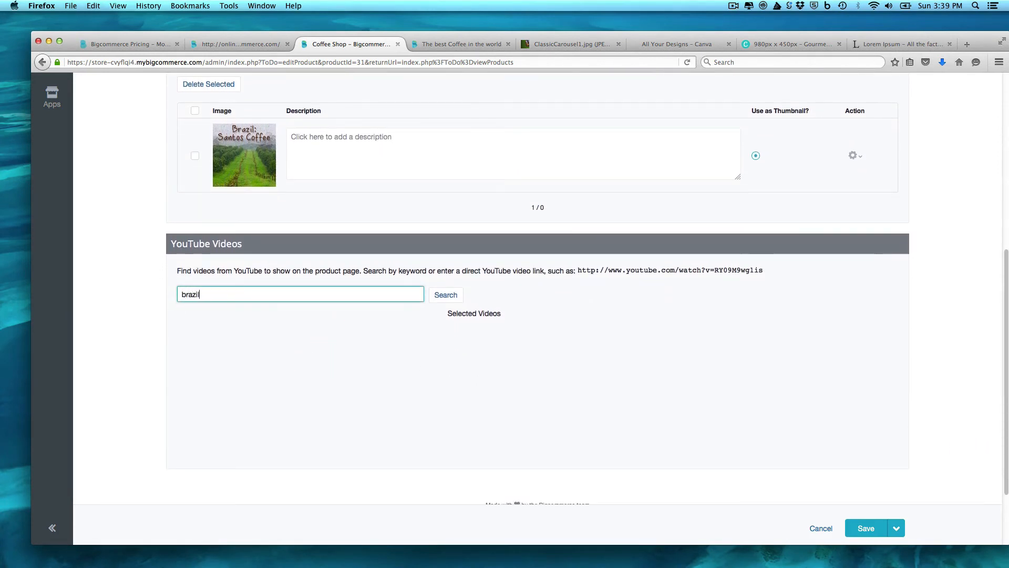
key("BackSpace")
key("BackSpace")
key("BackSpace")
key("BackSpace")
type("antos")
left_click(454, 295)
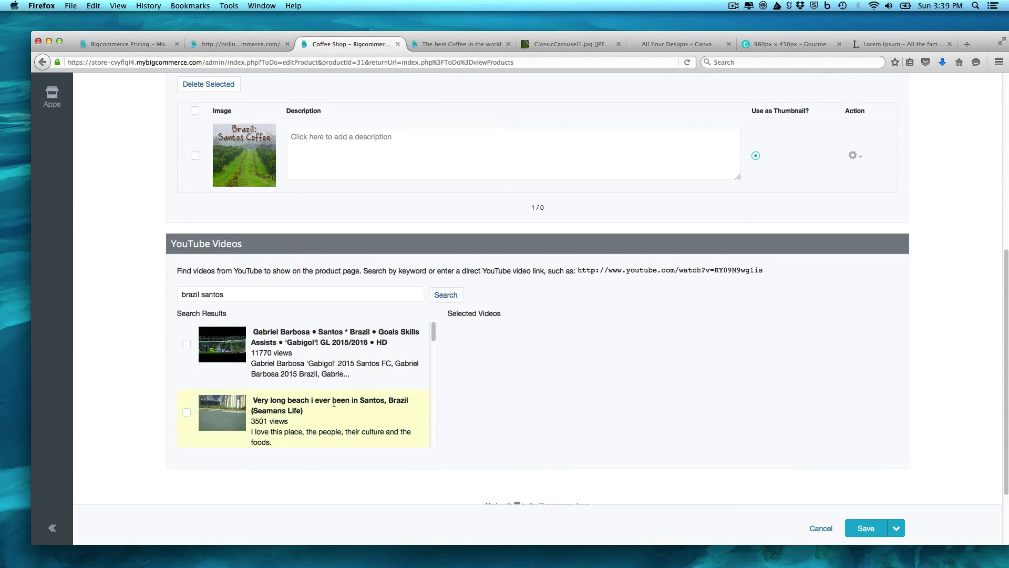
left_click(327, 404)
left_click(187, 413)
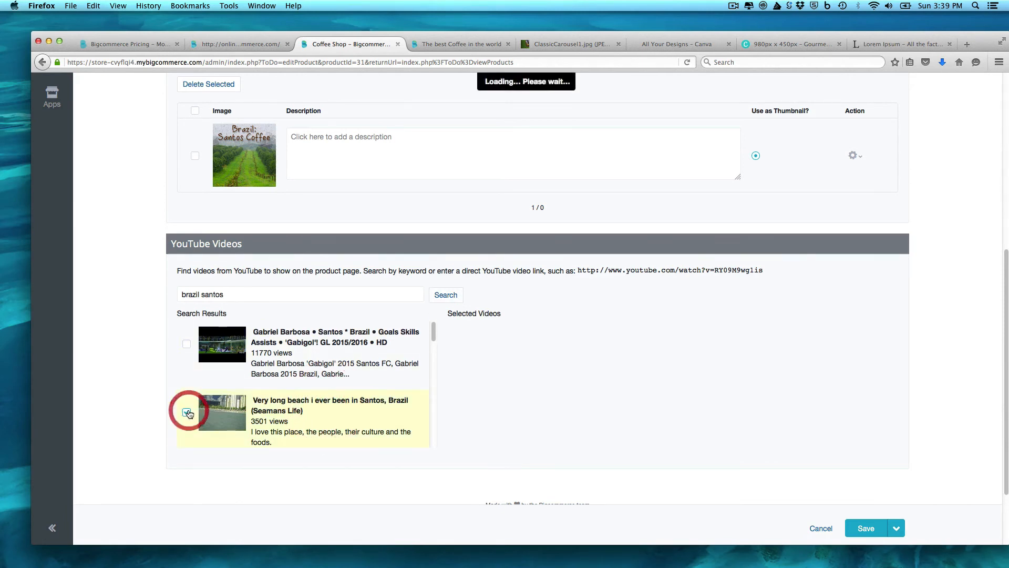
Save the product's image and video changes, again continuing without physical dimensions
scroll(856, 446, "up", 1)
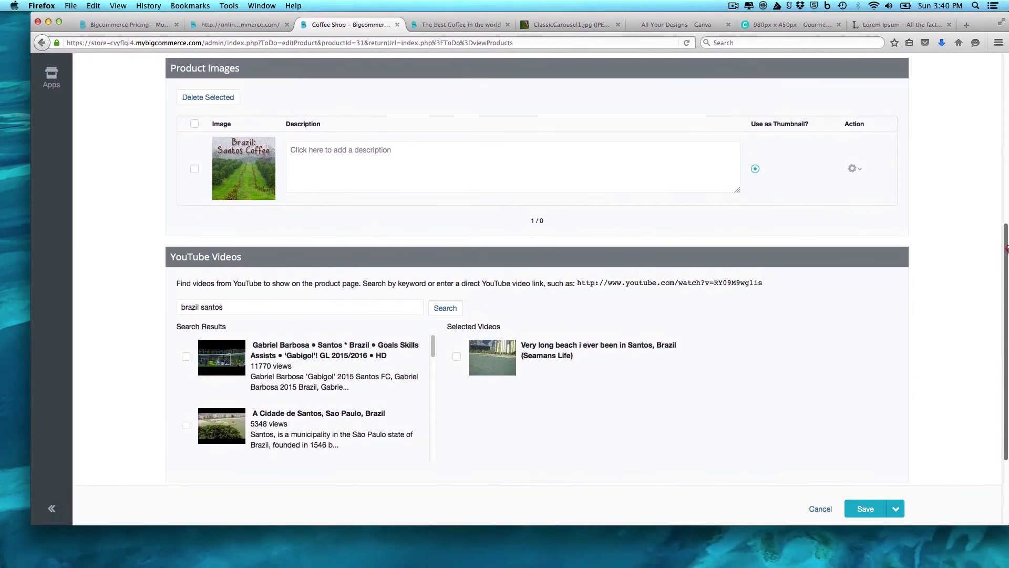
left_click_drag(1006, 252, 1005, 330)
left_click(866, 505)
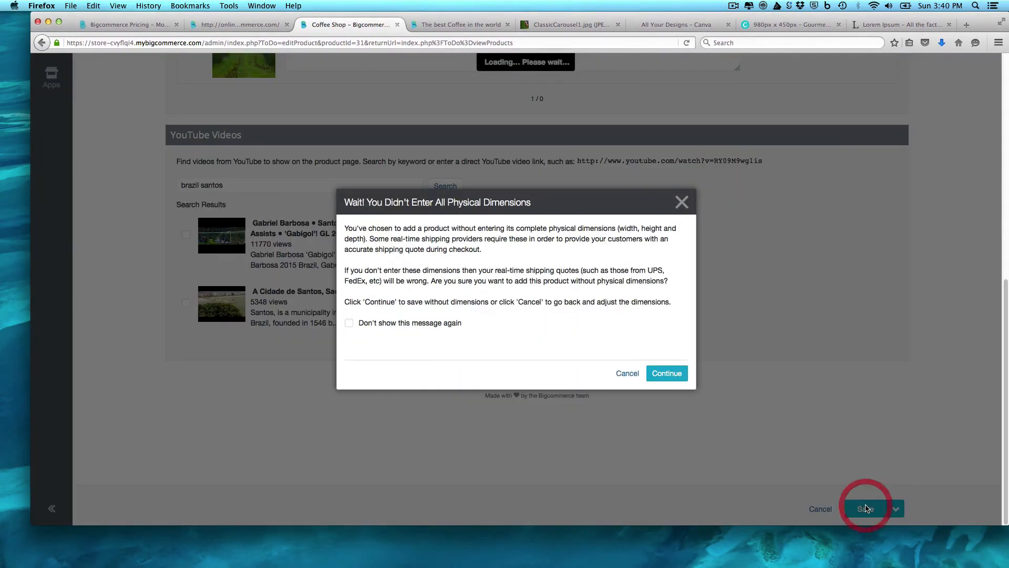
left_click(666, 378)
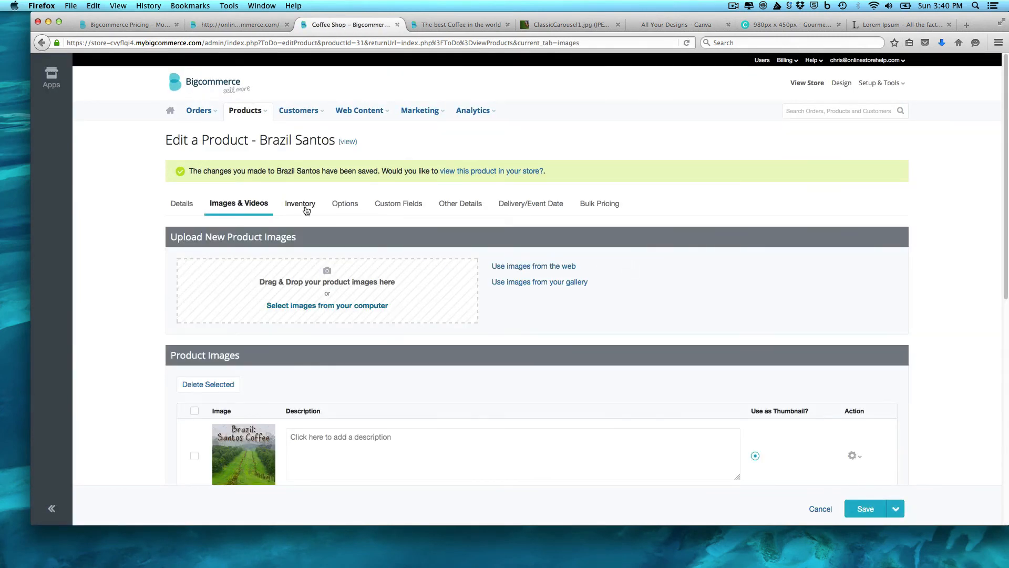
Review the inventory tracking methods without changing them and assign the Coffee Options option set to the product
left_click(307, 209)
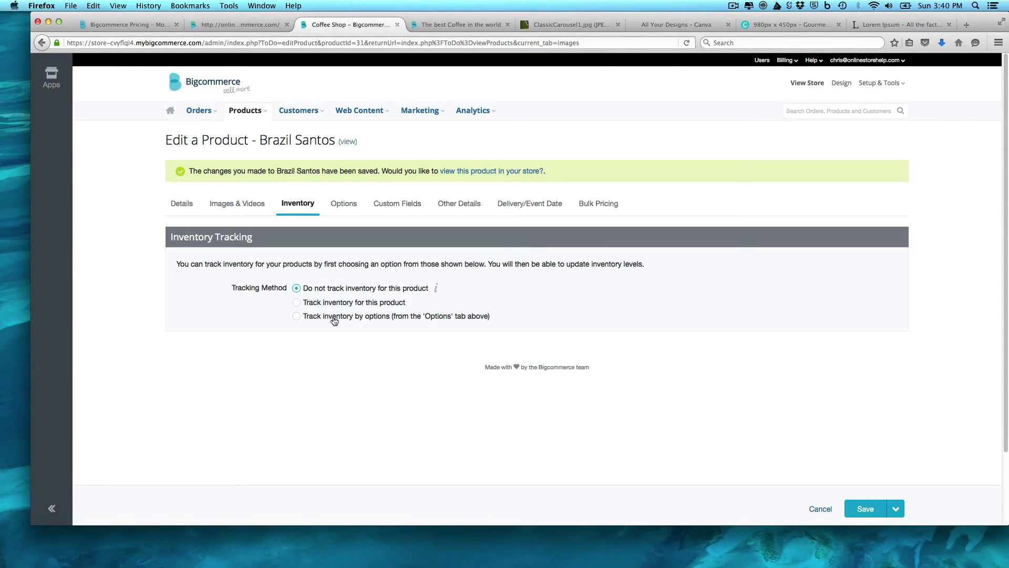
left_click(350, 211)
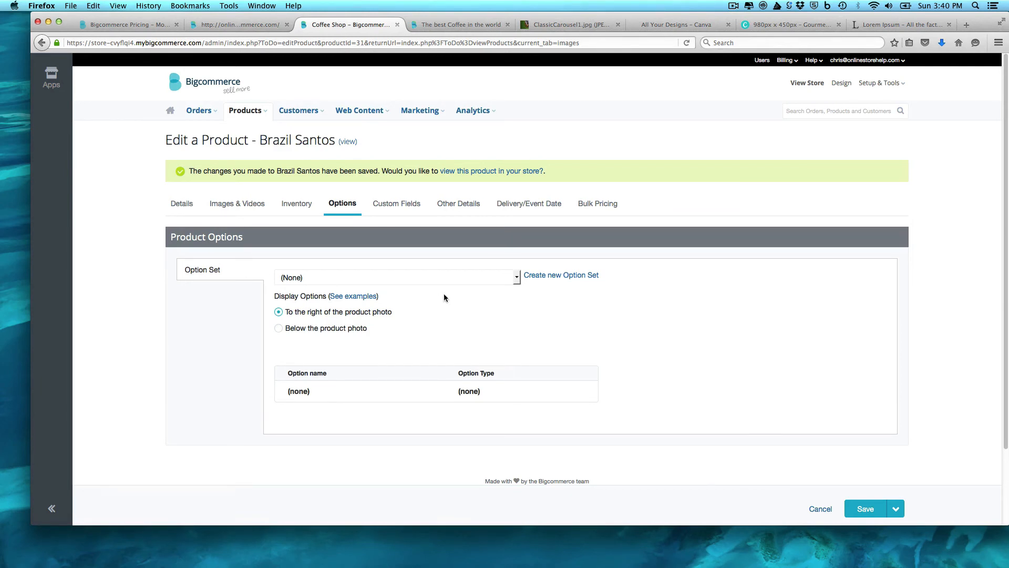
left_click(470, 278)
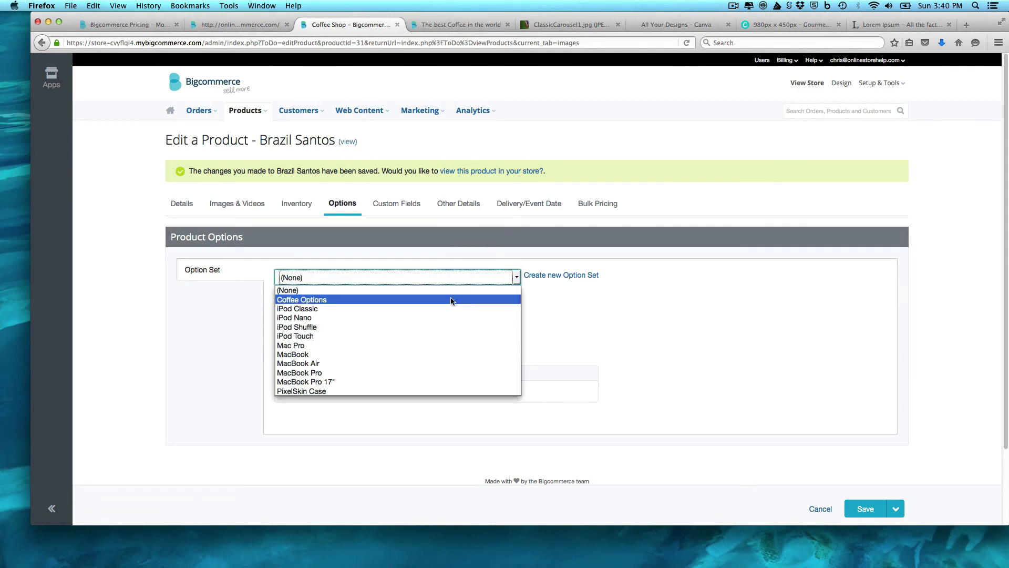
left_click(450, 296)
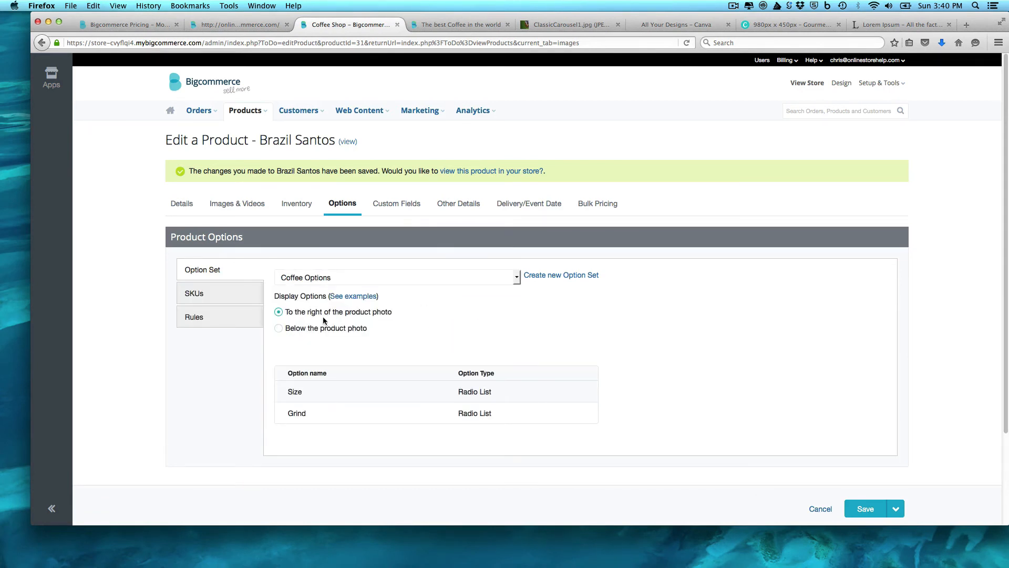
Create a product rule that adds $15 to the price when the 32 Ounce/ 2 LB size is selected
left_click(235, 298)
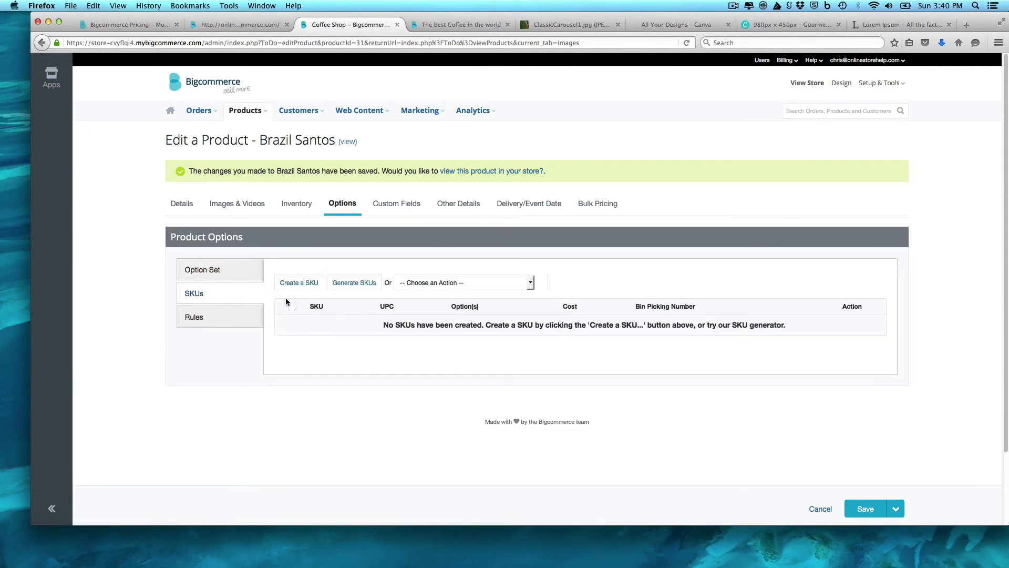
left_click(223, 322)
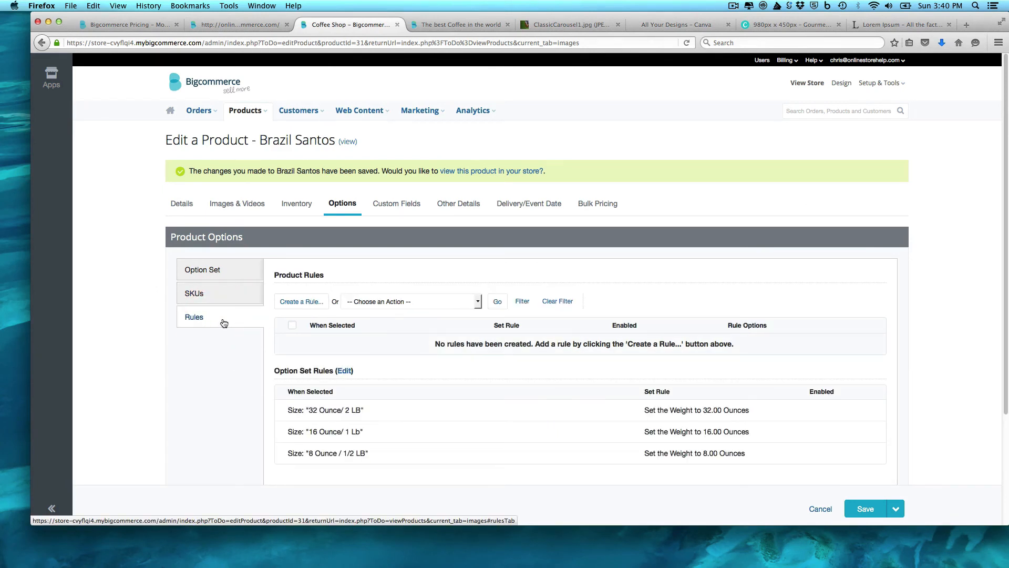
left_click(307, 305)
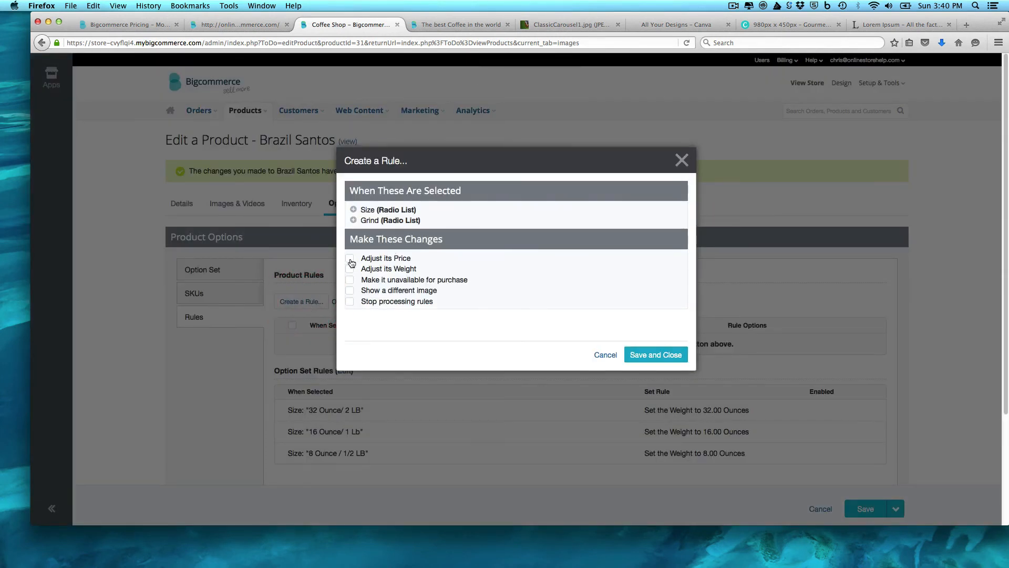
left_click(354, 211)
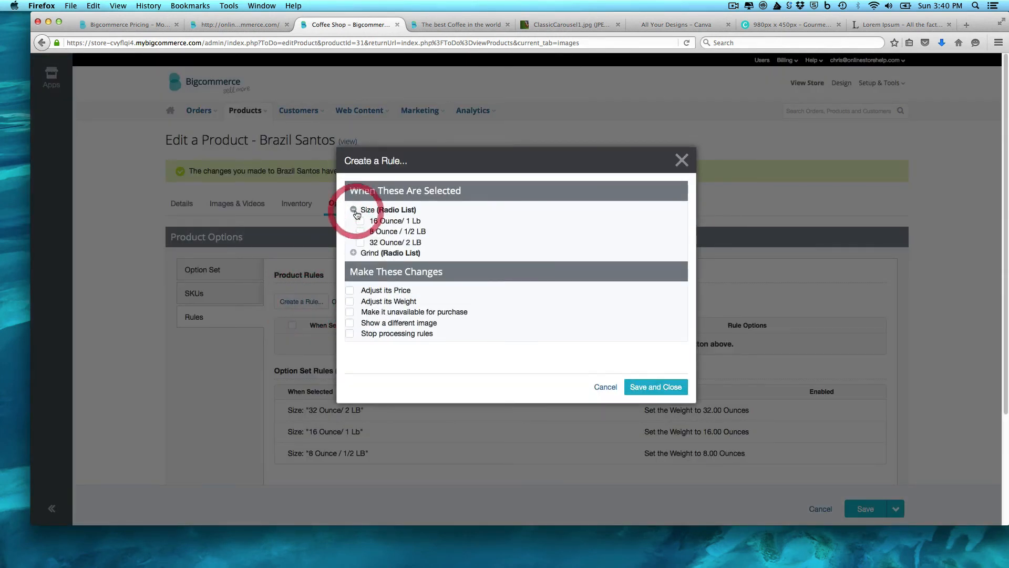
left_click(360, 243)
left_click(351, 291)
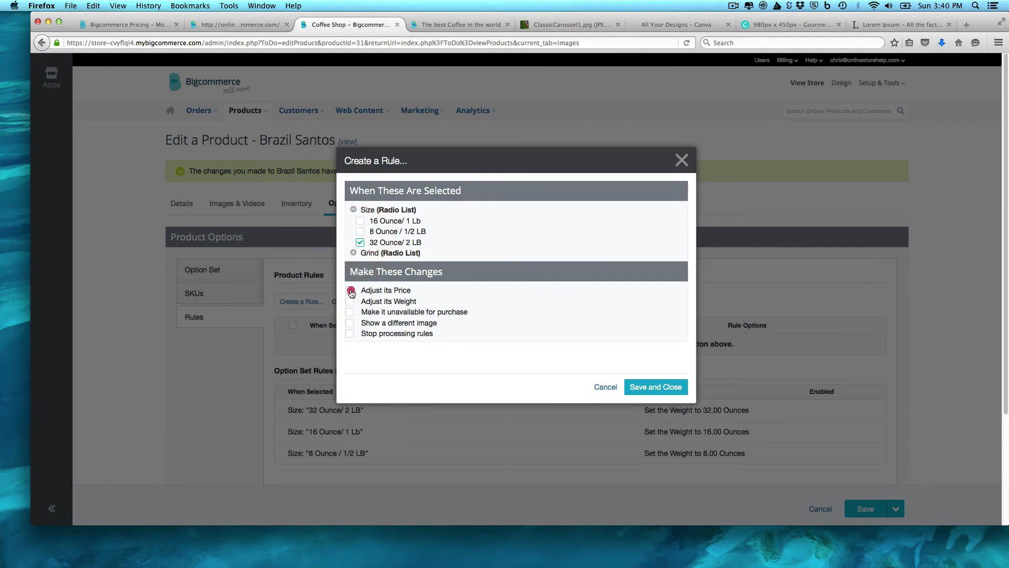
left_click(414, 305)
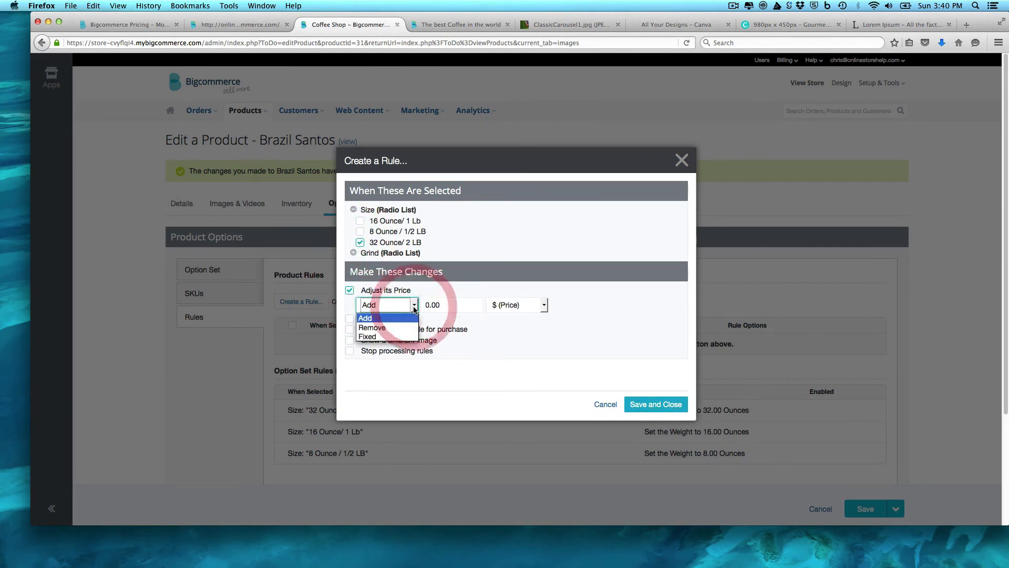
left_click(413, 309)
left_click(447, 306)
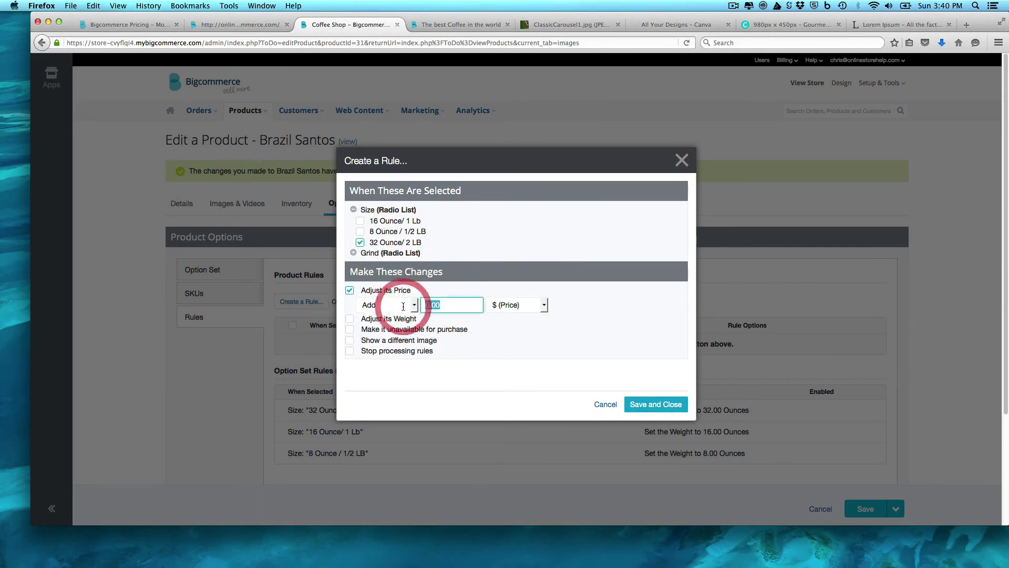
type("15")
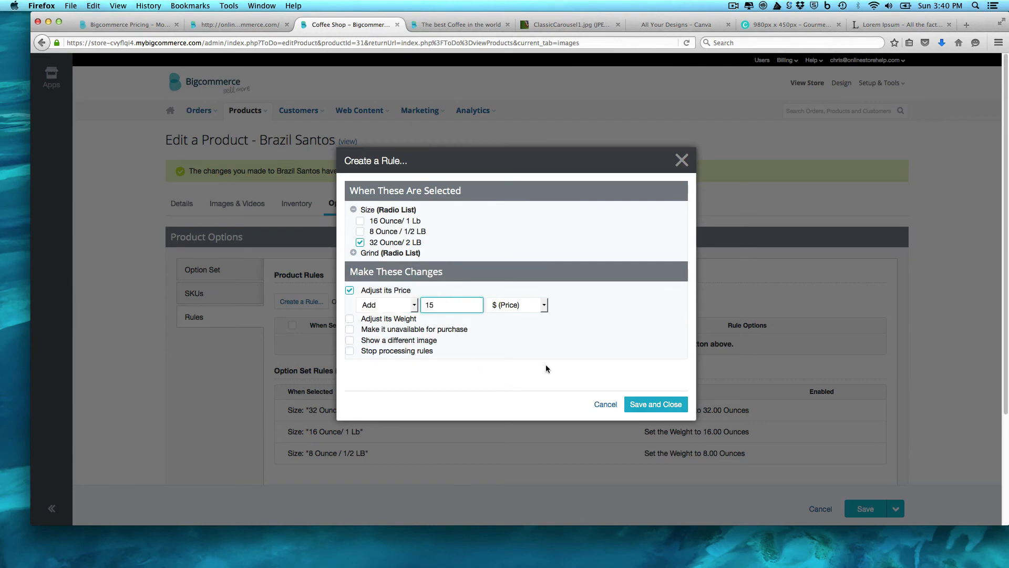
left_click(658, 405)
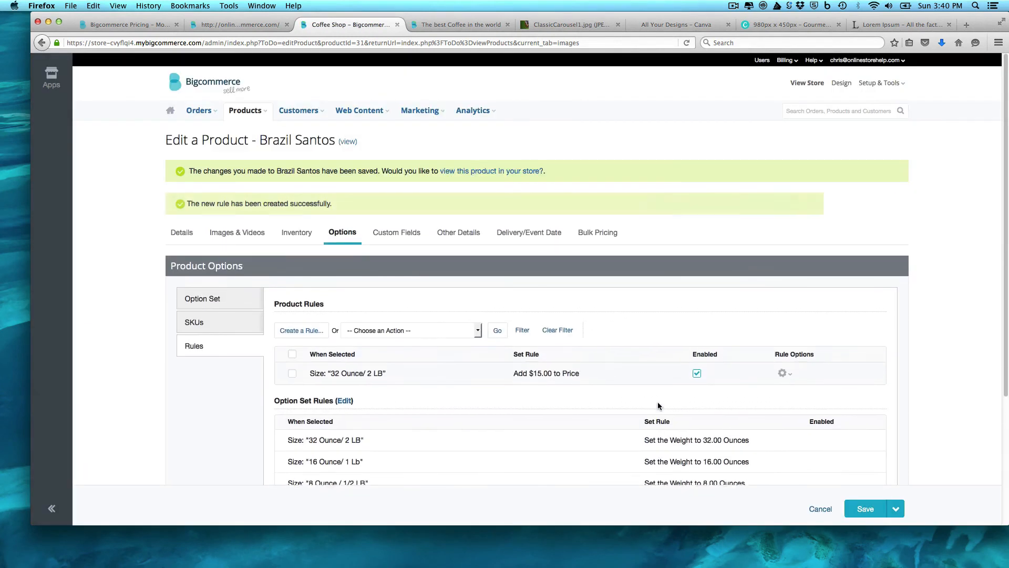
Create a product rule that removes $5 from the price when the 8 Ounce / 1/2 LB size is selected
left_click(315, 339)
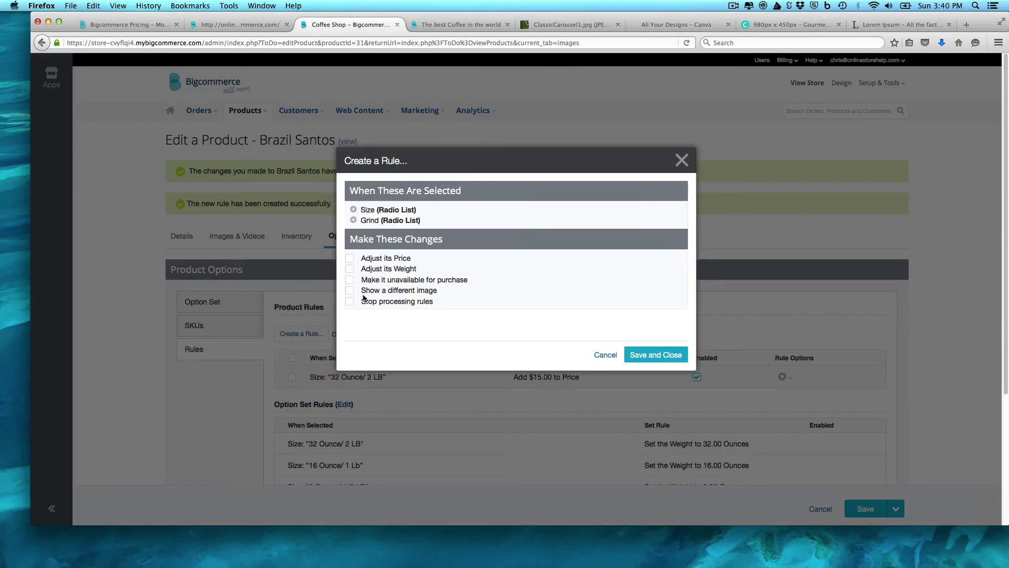
left_click(353, 210)
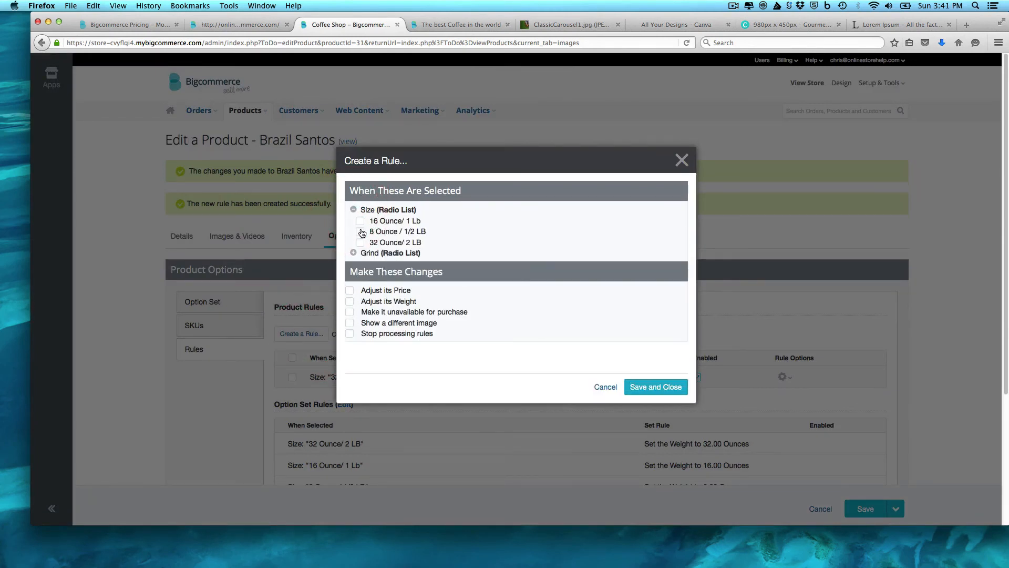
left_click(360, 231)
left_click(350, 291)
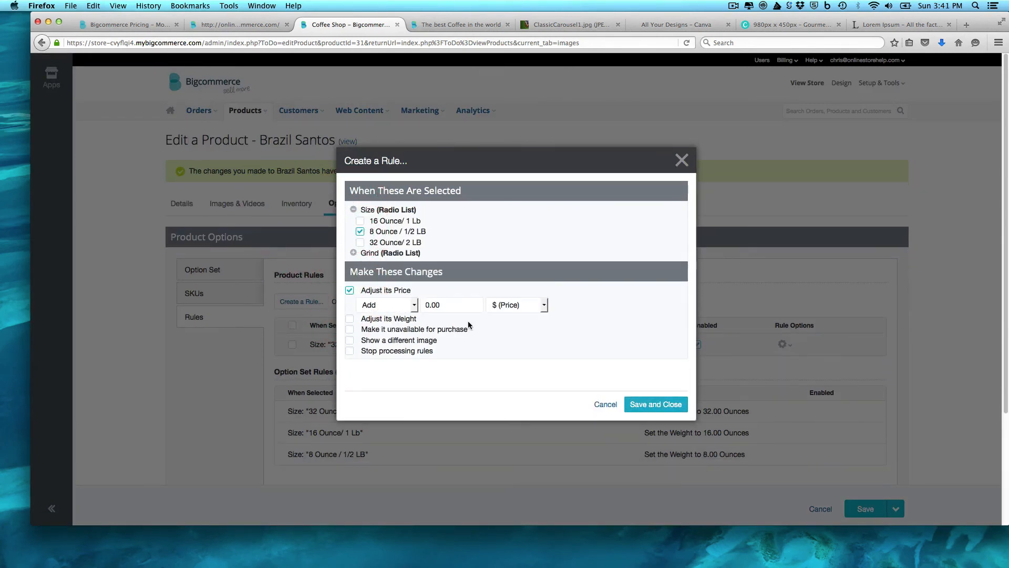
left_click(424, 305)
type("5")
left_click(410, 305)
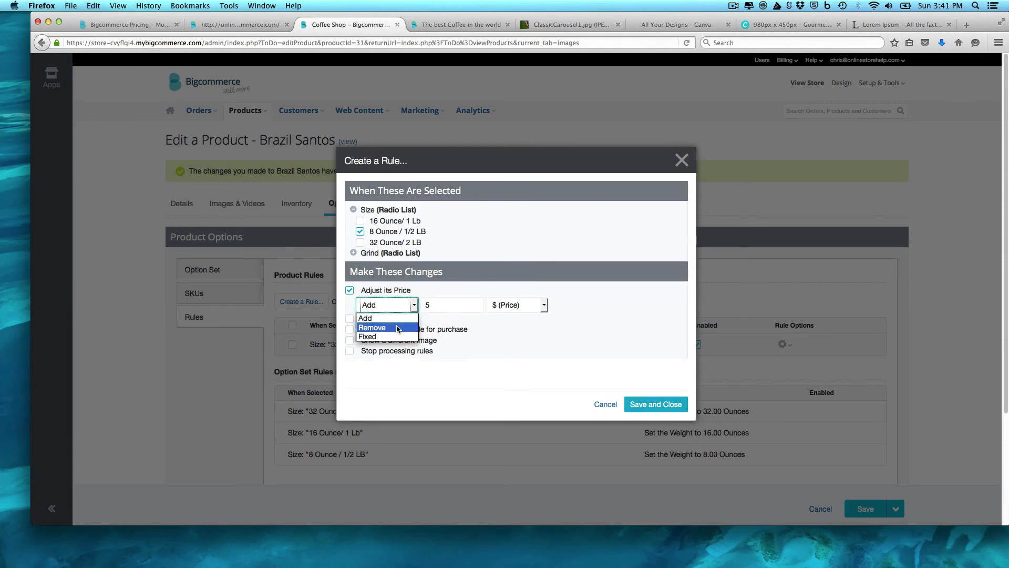
left_click(397, 328)
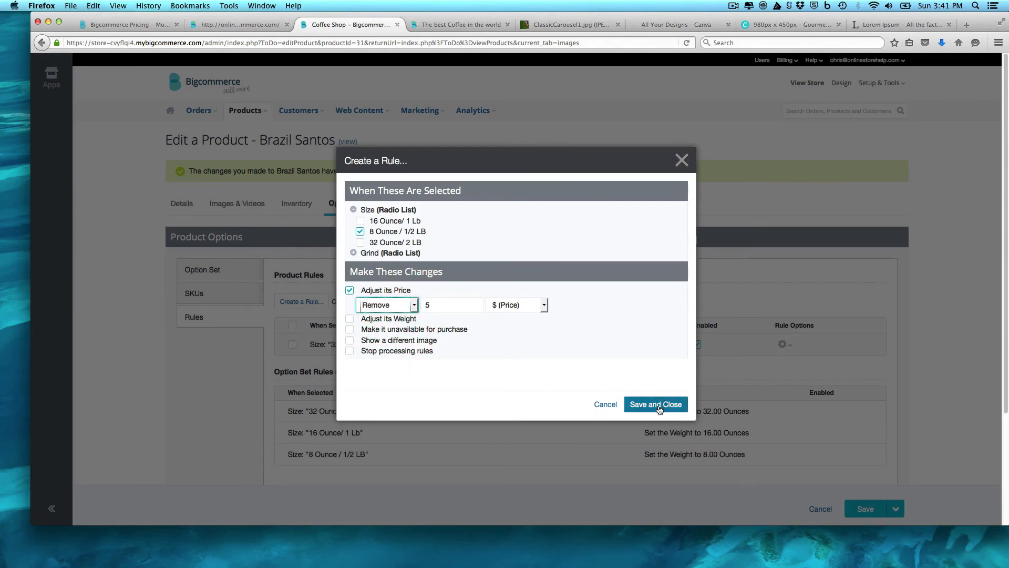
left_click(658, 406)
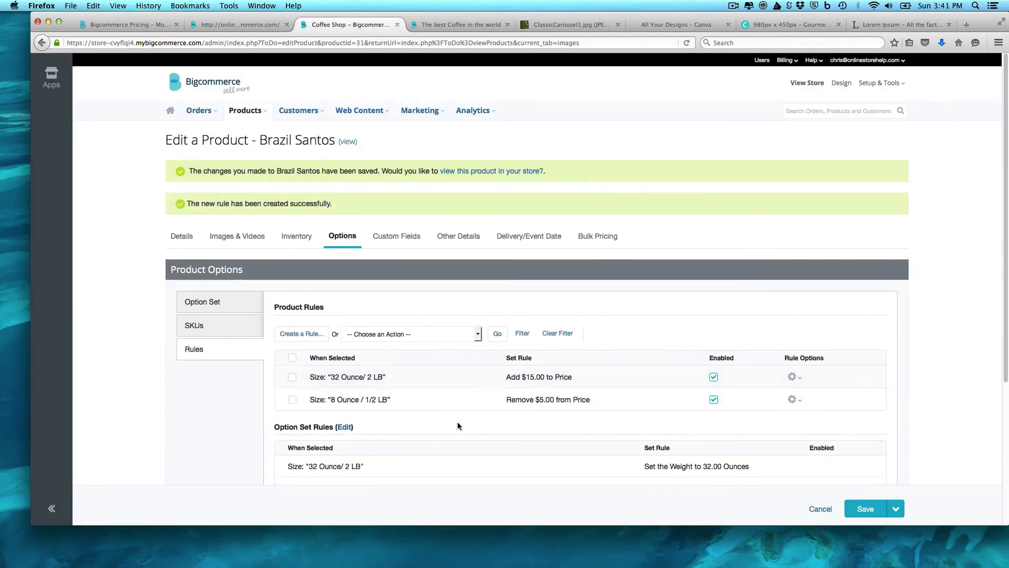
Look over the choices for a new rule without creating one, and view the product's custom and configurable fields
left_click(323, 335)
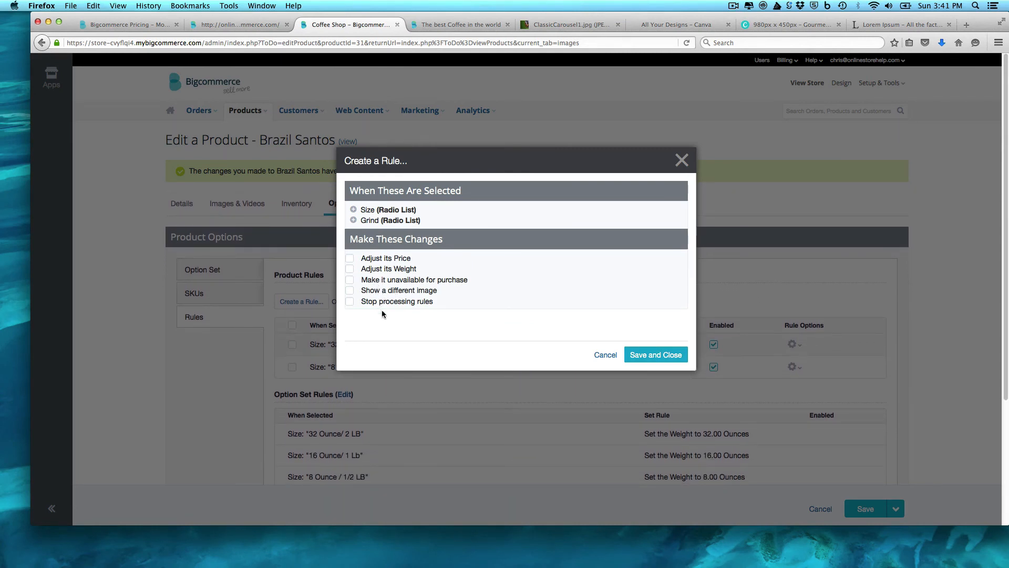
left_click(610, 357)
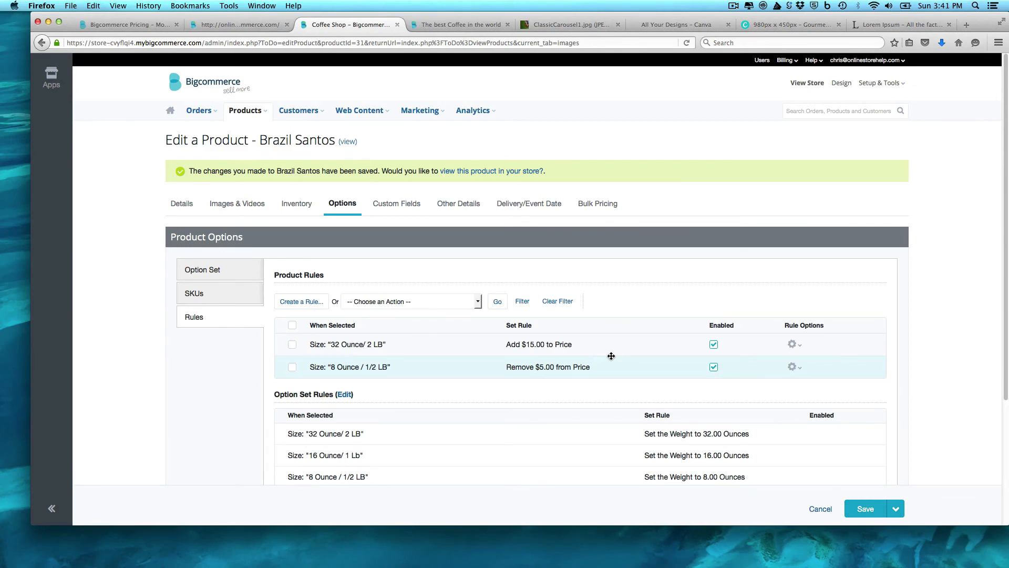
left_click(407, 208)
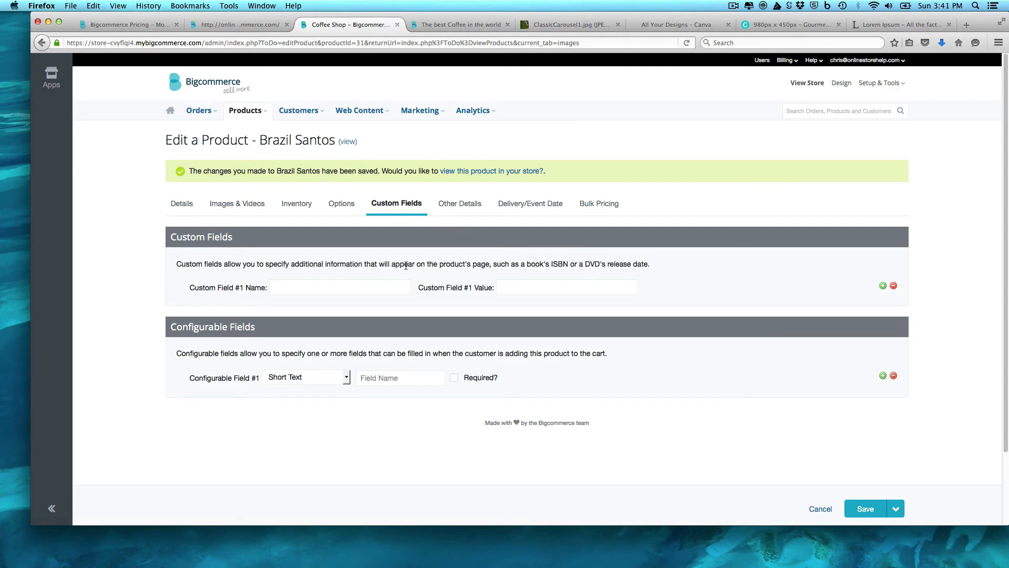
Mark Brazil Santos as a featured product in its other details
left_click(459, 206)
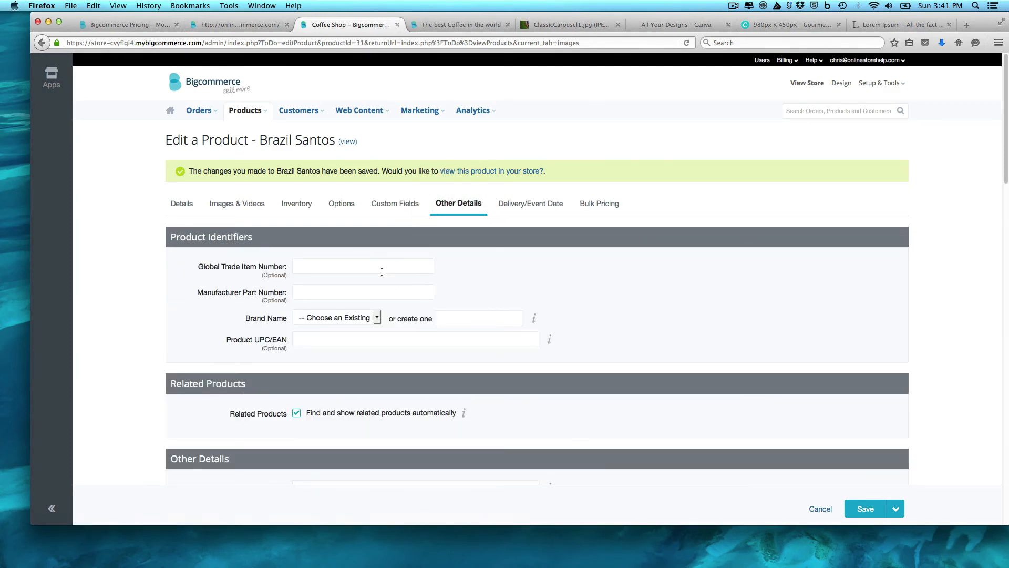
left_click(135, 392)
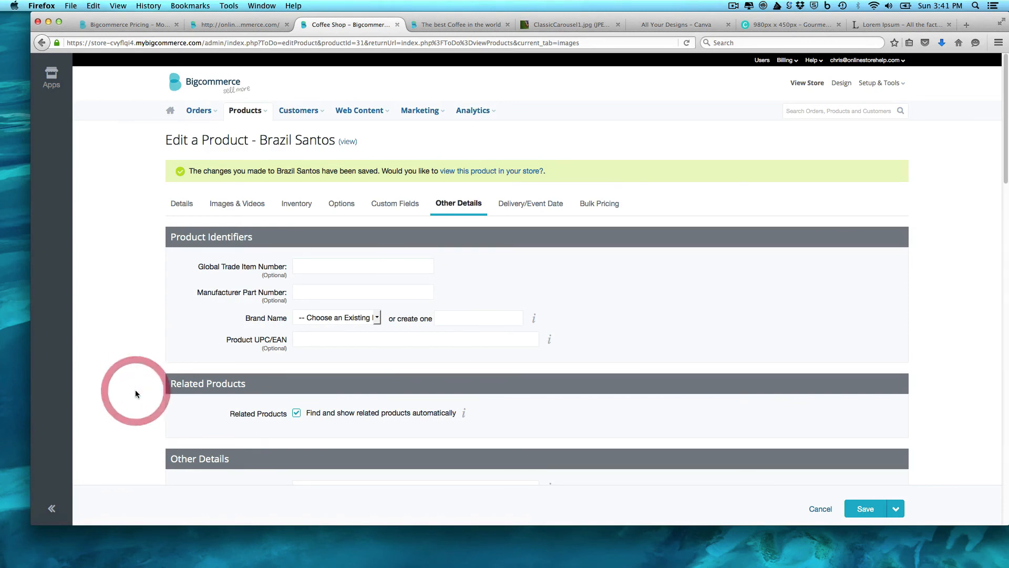
scroll(134, 391, "down", 2)
scroll(331, 304, "down", 6)
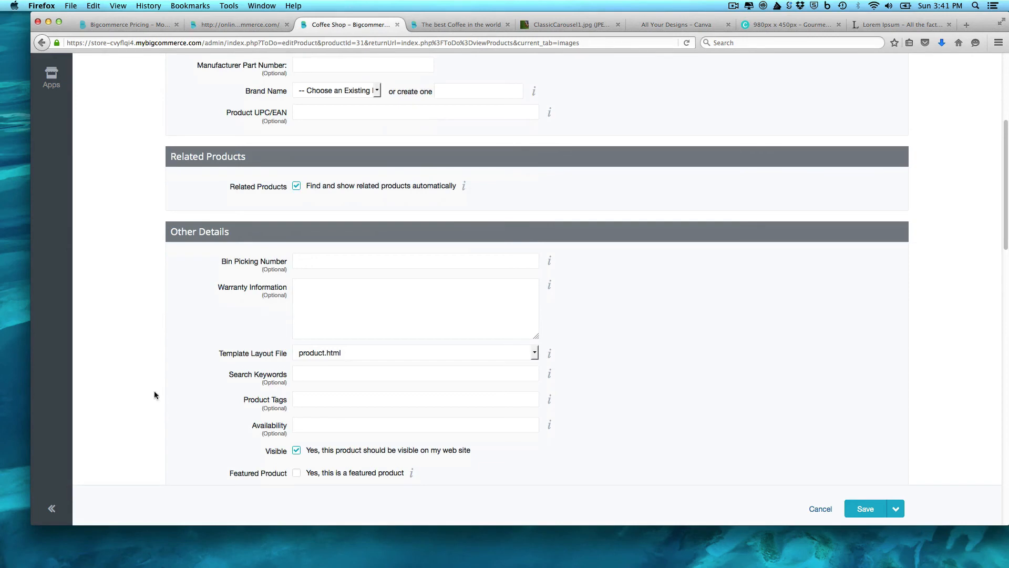
left_click(138, 410)
scroll(138, 410, "down", 7)
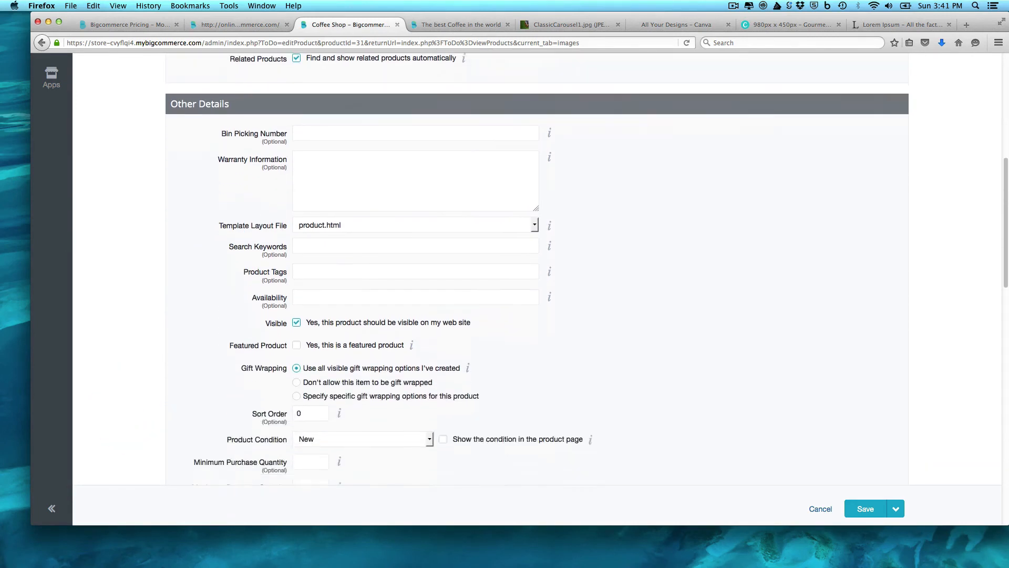
left_click(297, 272)
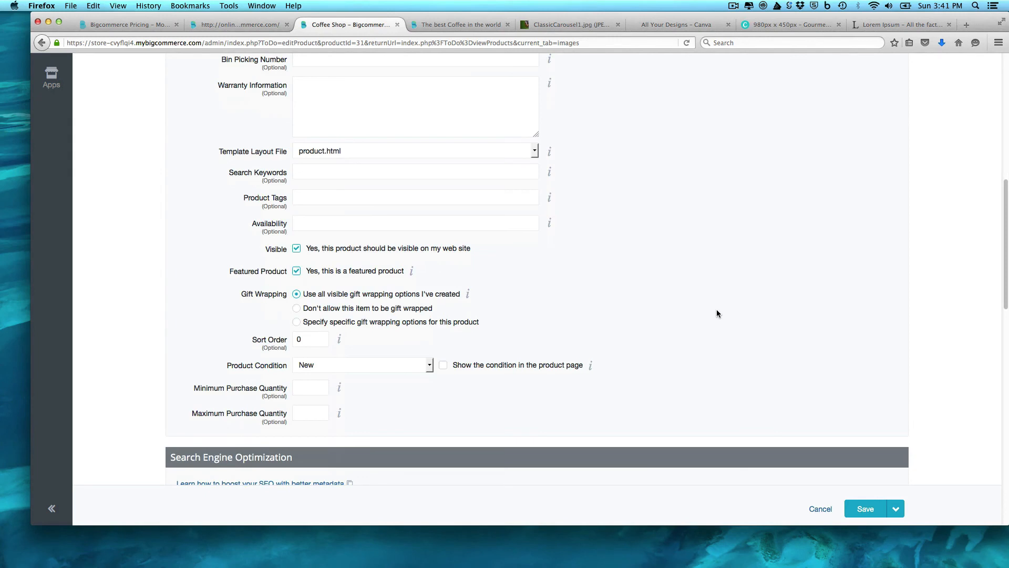
Set the product condition to Used
scroll(717, 310, "down", 1)
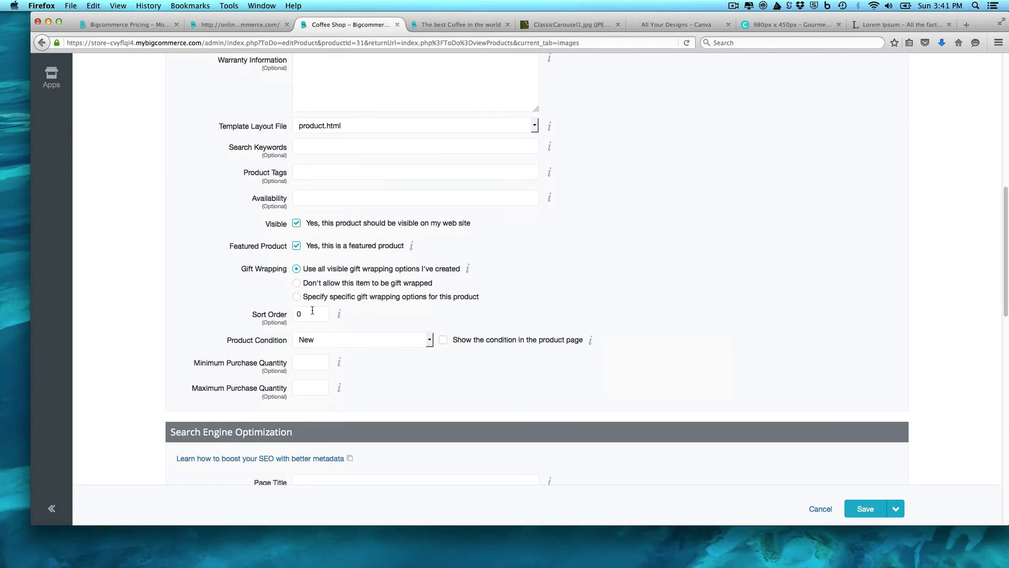
left_click(383, 340)
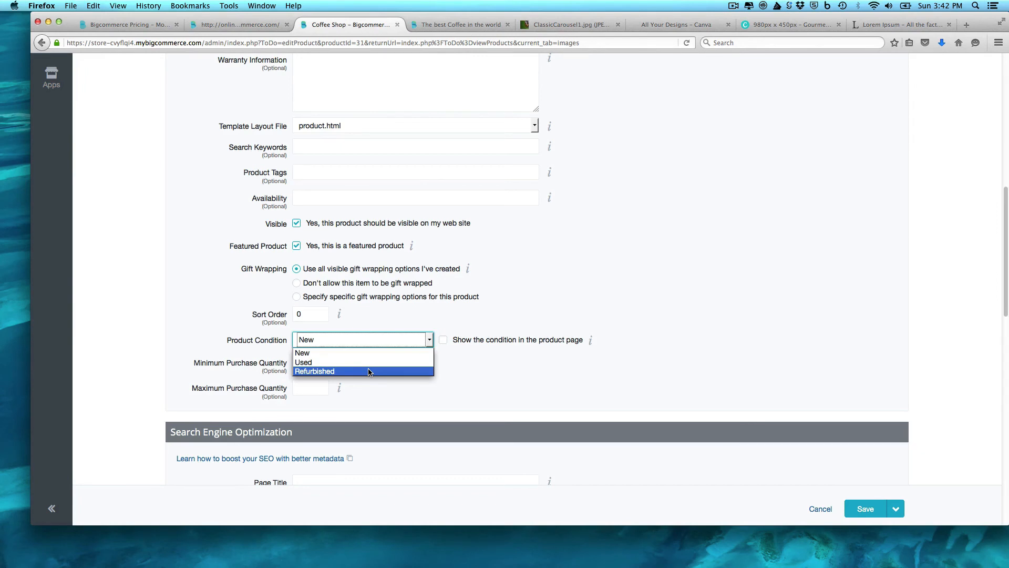
left_click(534, 371)
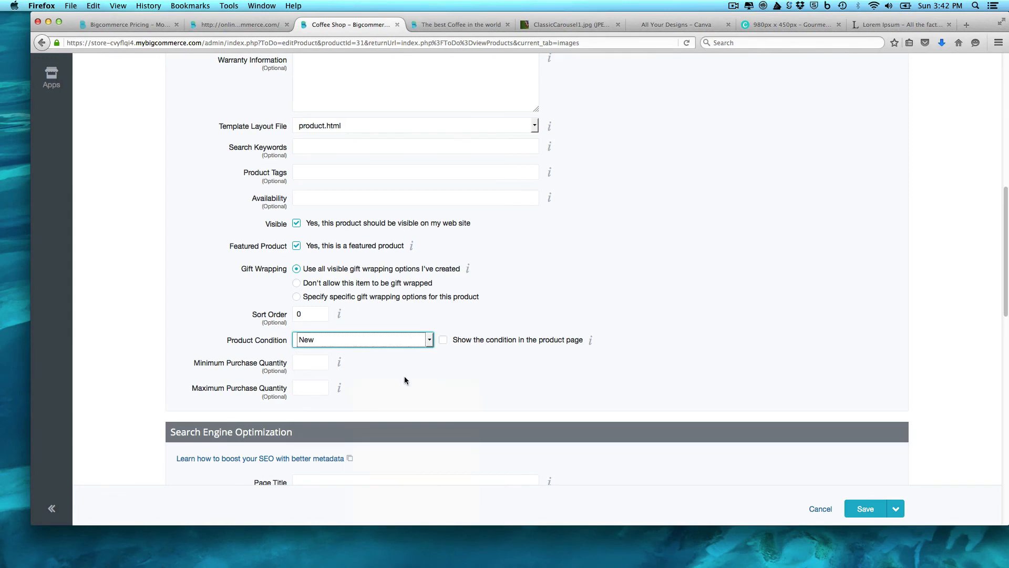
key("Down")
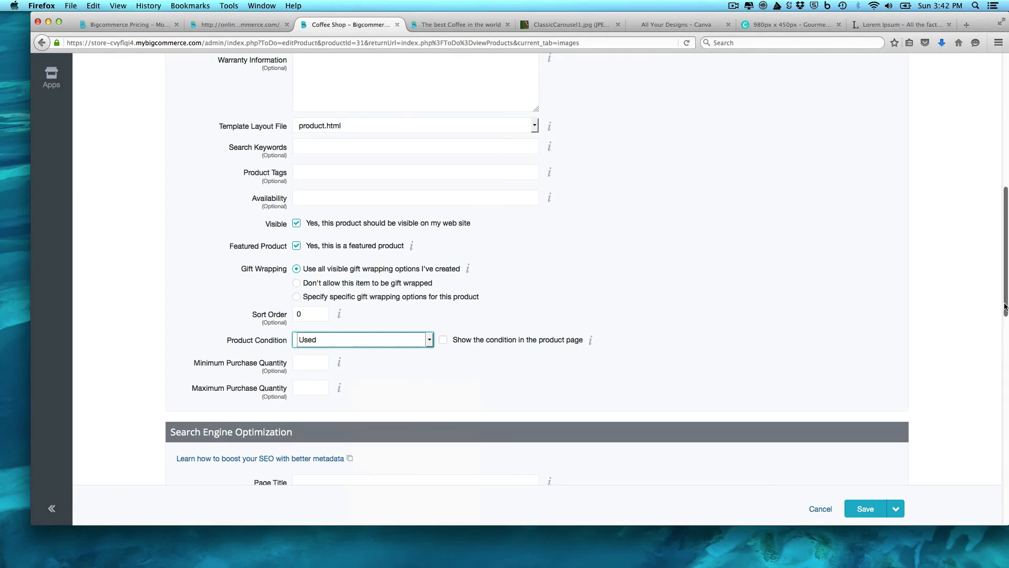
Review the search engine, Facebook, accounting and shopping comparison settings and save the product, continuing without physical dimensions
left_click_drag(1005, 306, 999, 401)
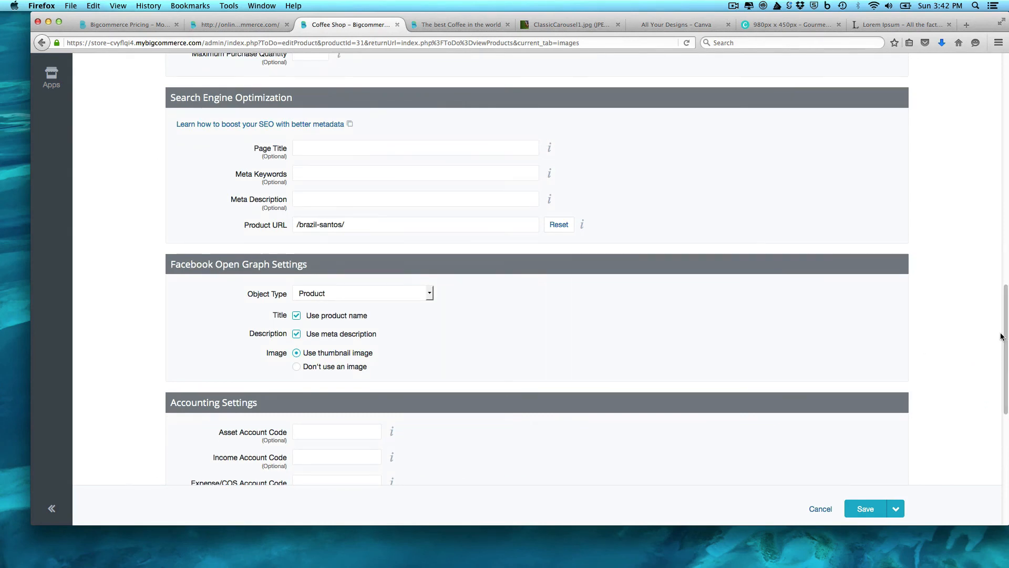
left_click_drag(1006, 336, 1004, 382)
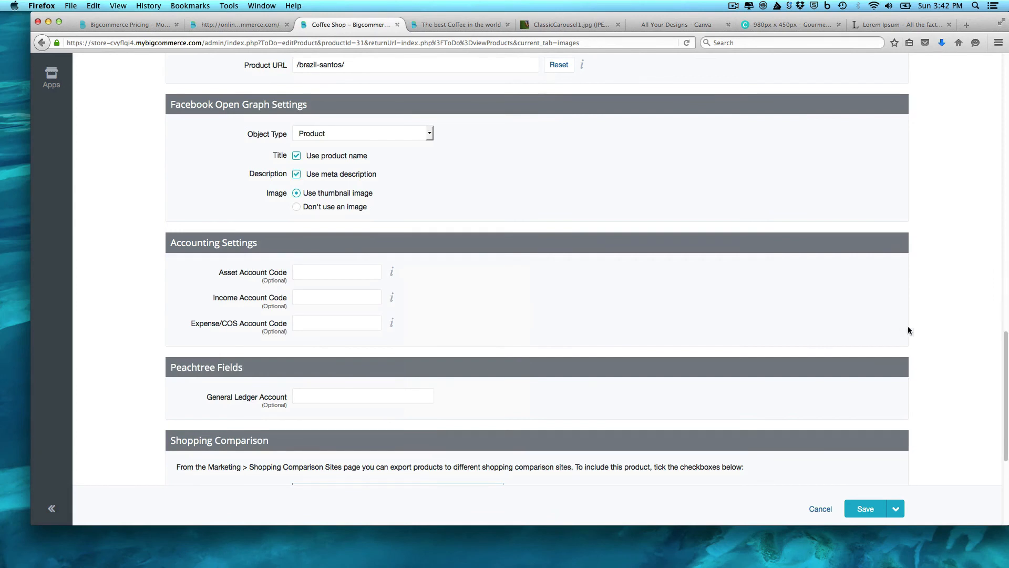
left_click_drag(1004, 355, 1004, 391)
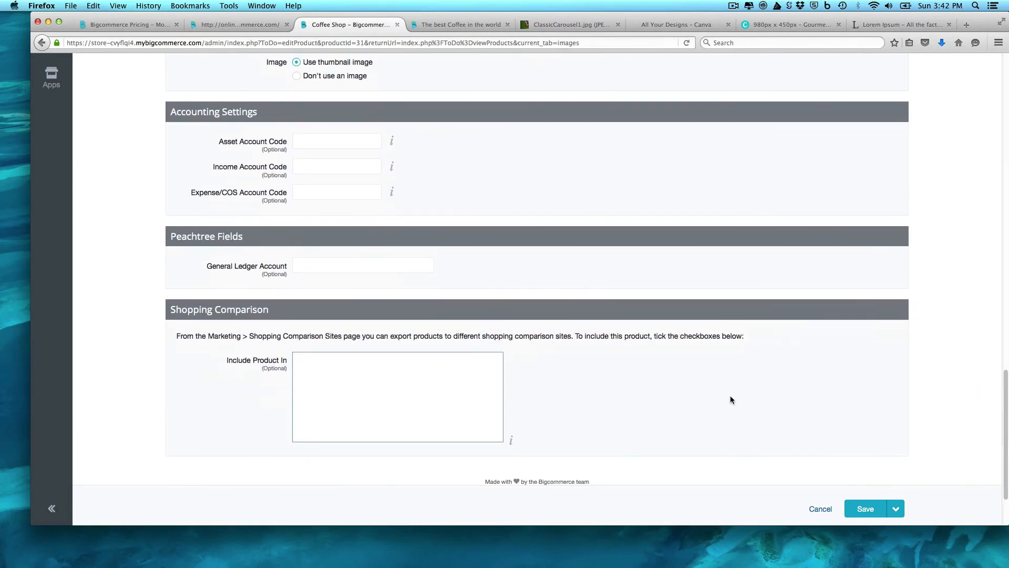
left_click(866, 509)
left_click(667, 375)
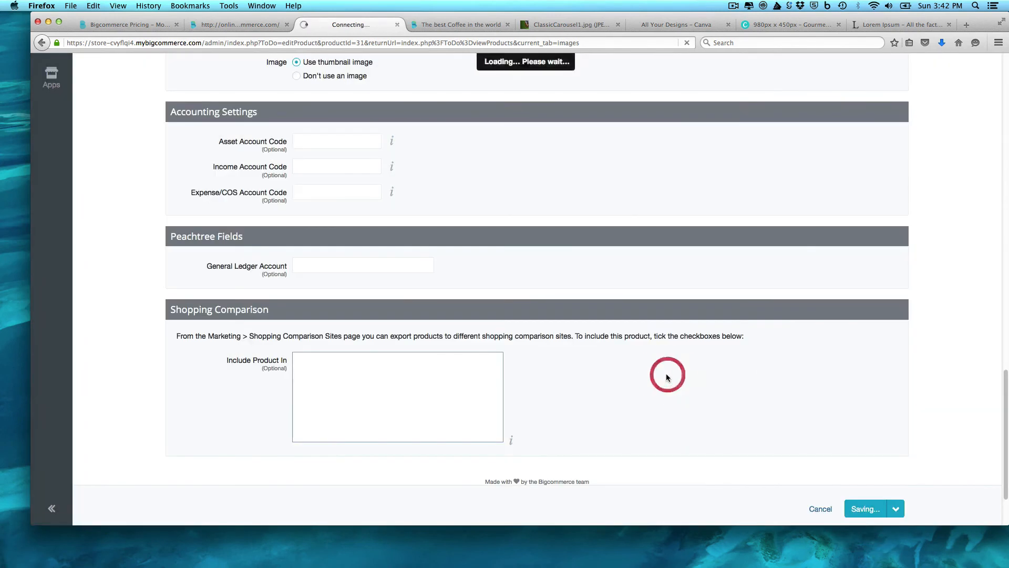
Check the delivery/event date and bulk pricing settings without changing them, and save the product again without physical dimensions
left_click_drag(1004, 386, 1006, 187)
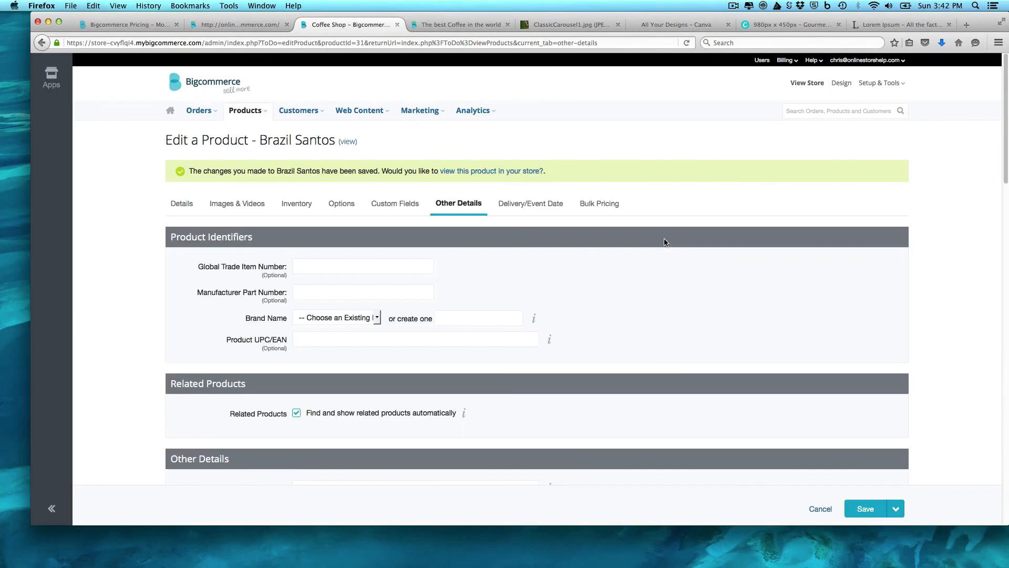
left_click(532, 205)
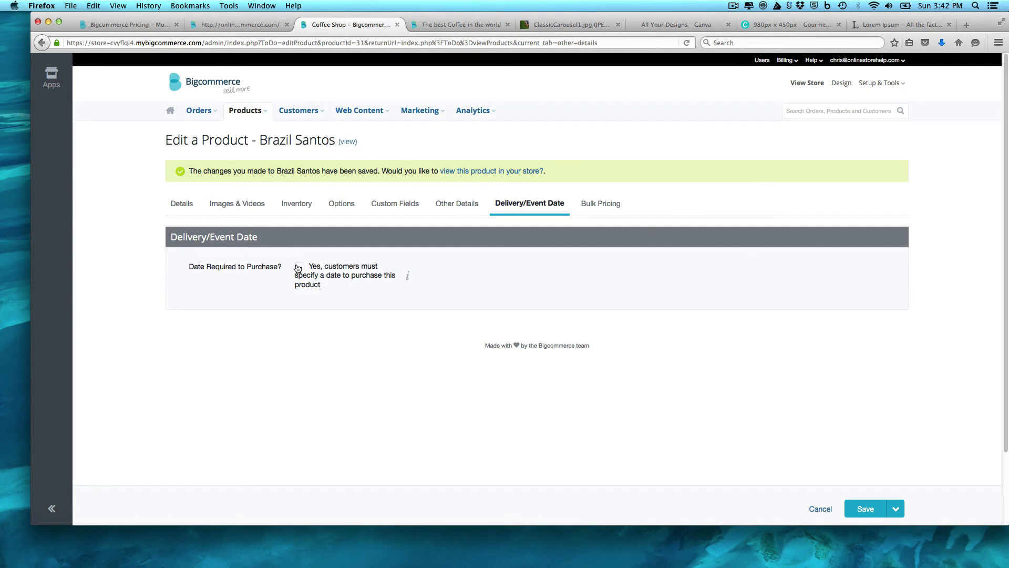
left_click(605, 203)
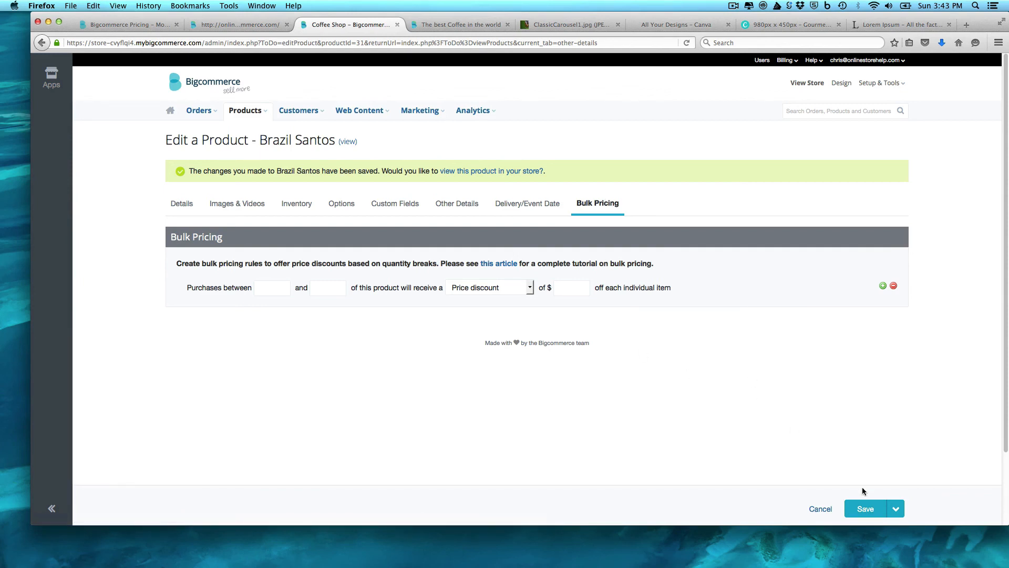
left_click(866, 509)
left_click(662, 373)
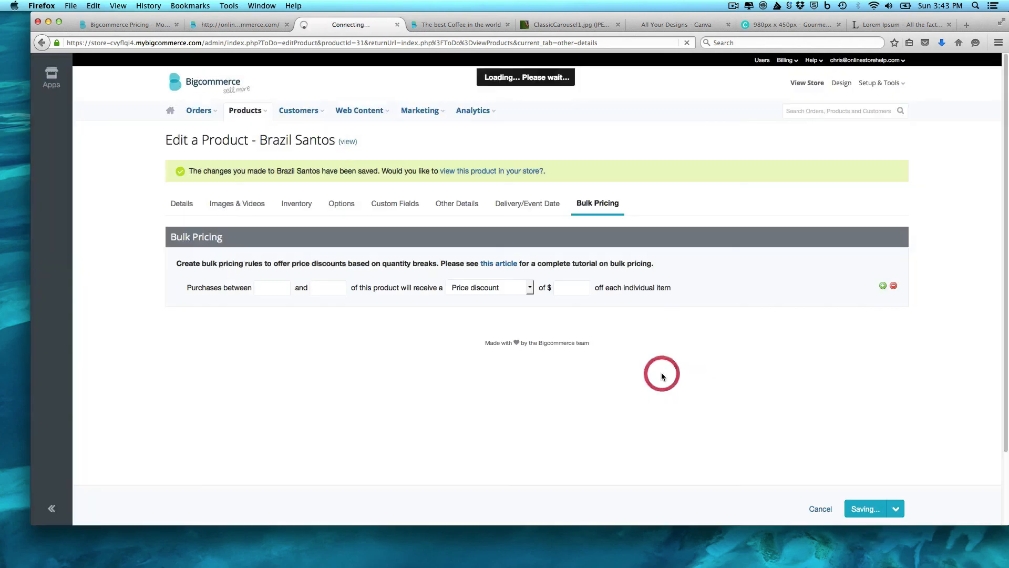
Open the Brazil Santos storefront page, inspect the enlarged product image and close the preview
left_click(347, 141)
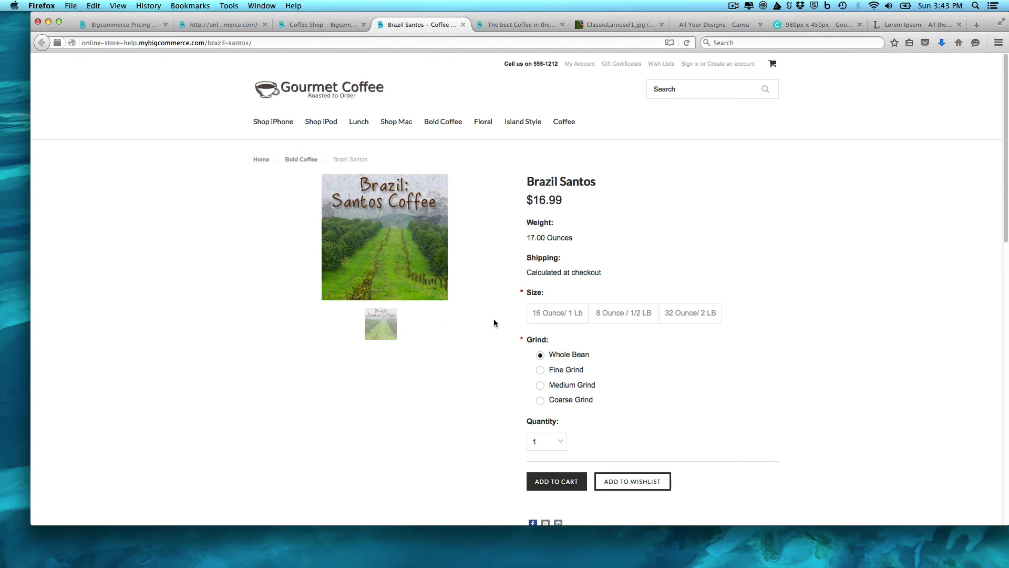
left_click(394, 263)
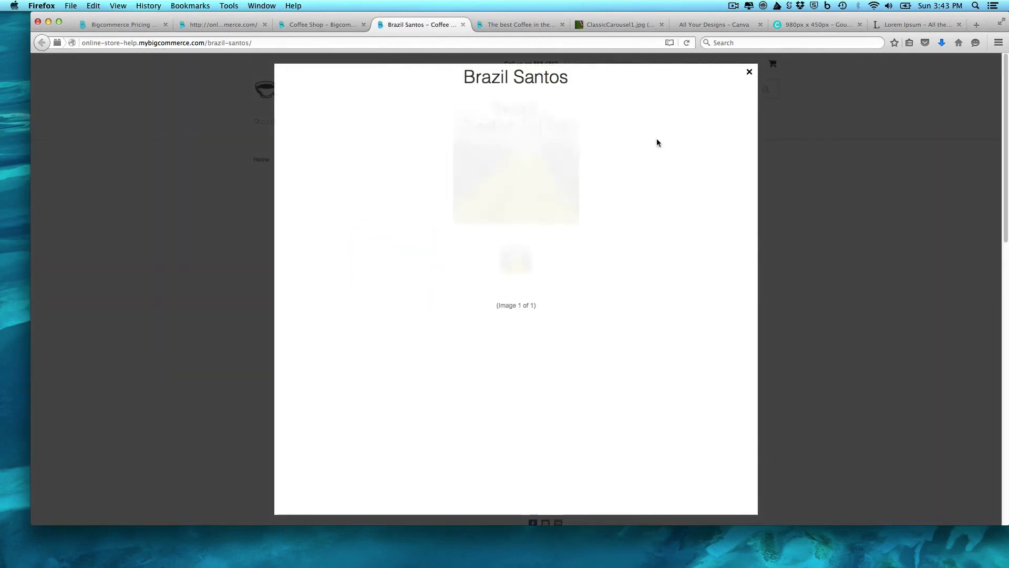
left_click(495, 171)
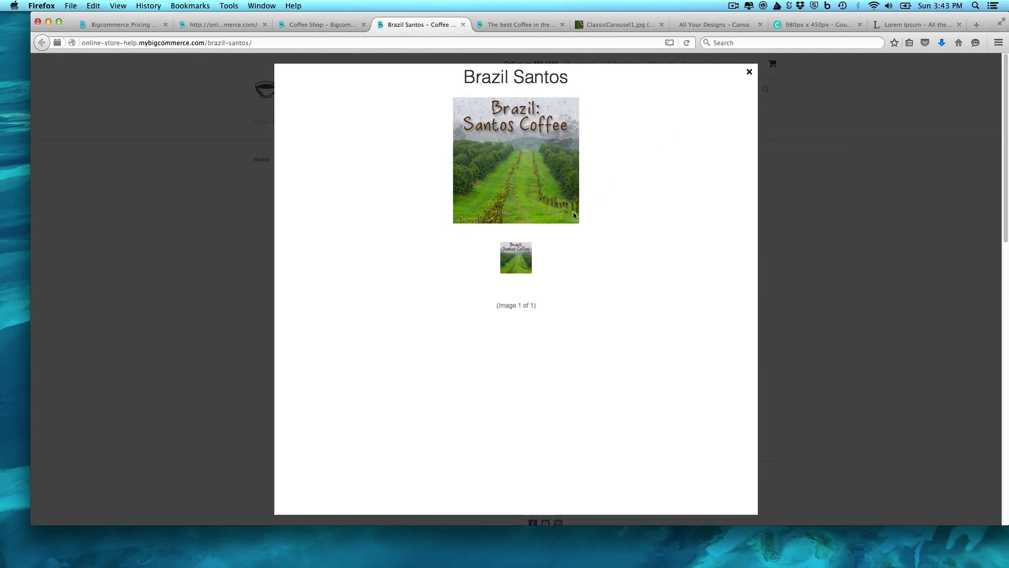
left_click(519, 252)
left_click(750, 73)
left_click(874, 384)
Examine the description, product video, product reviews and similar-category sections of the Brazil Santos storefront page
scroll(874, 384, "down", 6)
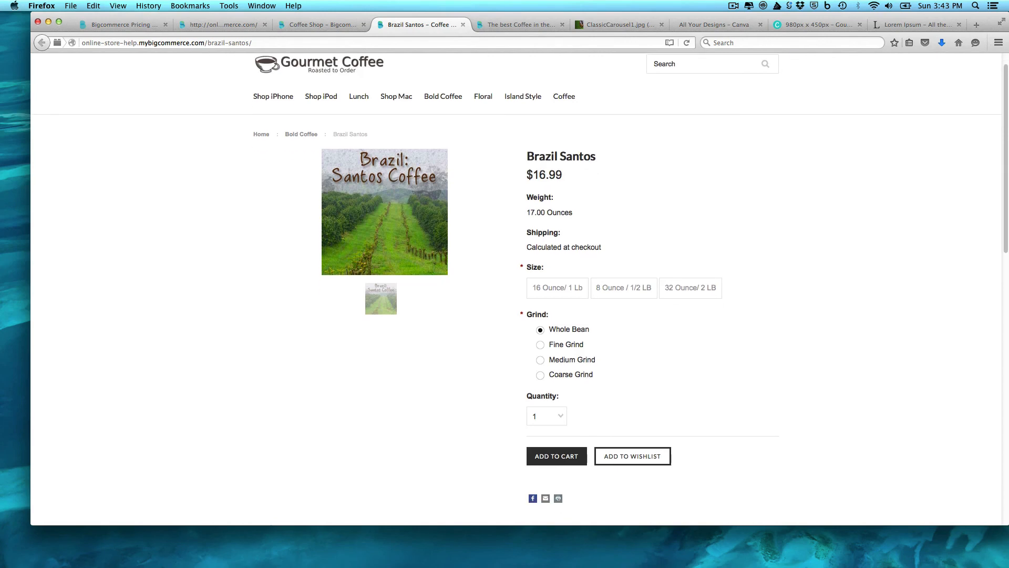
scroll(763, 336, "down", 5)
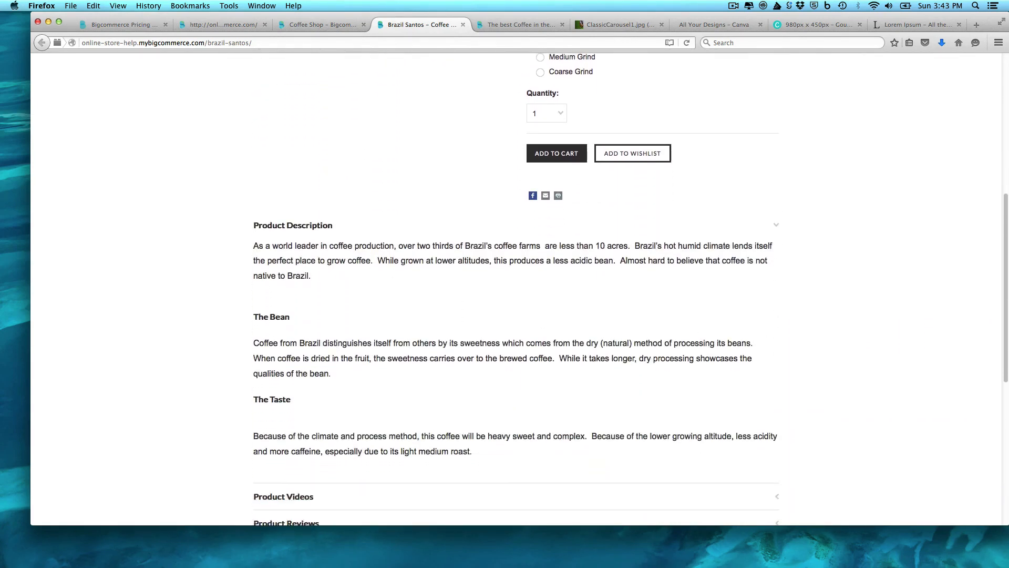
left_click(767, 295)
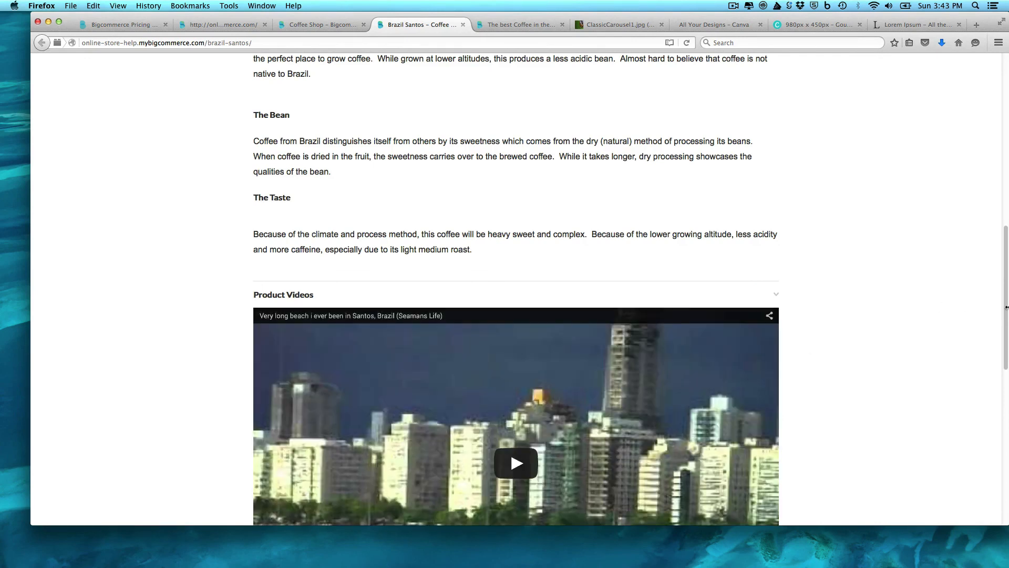
left_click_drag(1005, 337, 1005, 441)
left_click(741, 335)
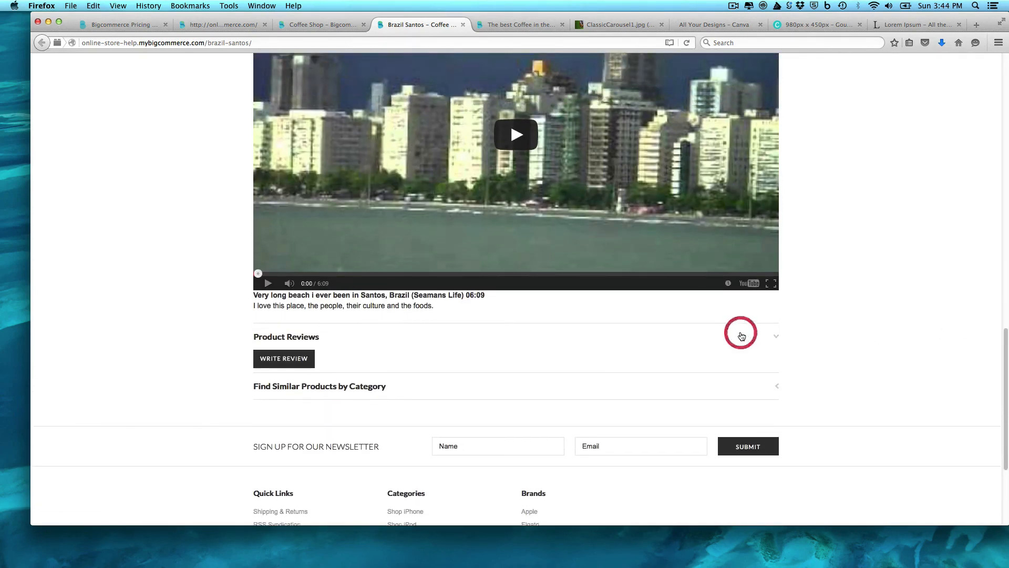
left_click(620, 365)
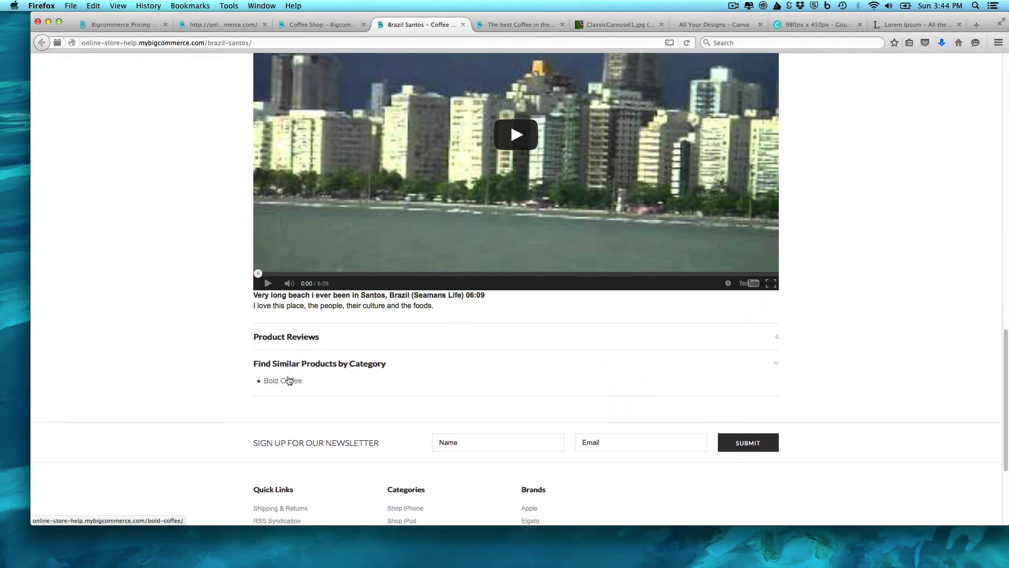
left_click(964, 444)
key("Down")
key("Down")
key("Down")
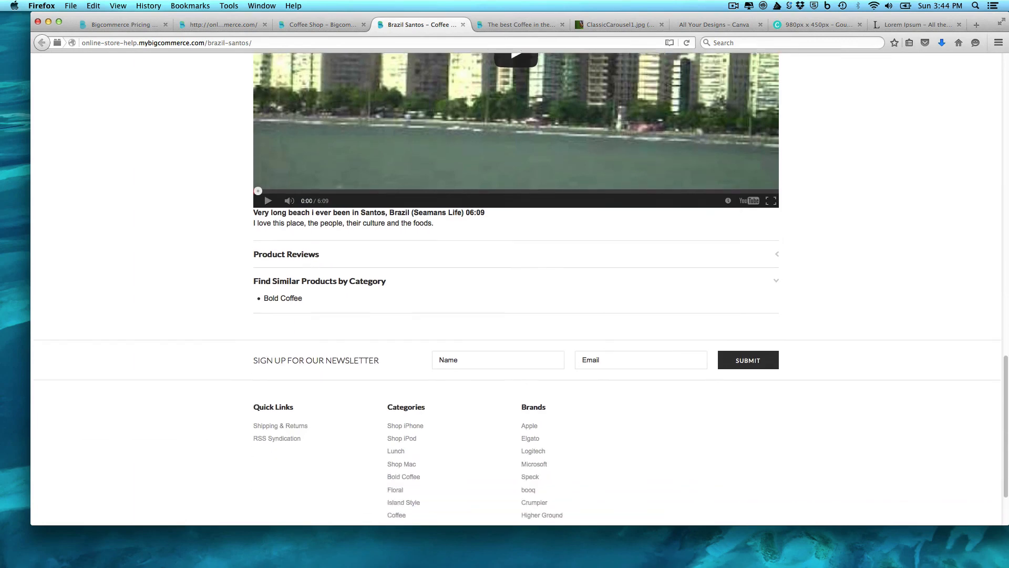
left_click_drag(1006, 414, 1006, 63)
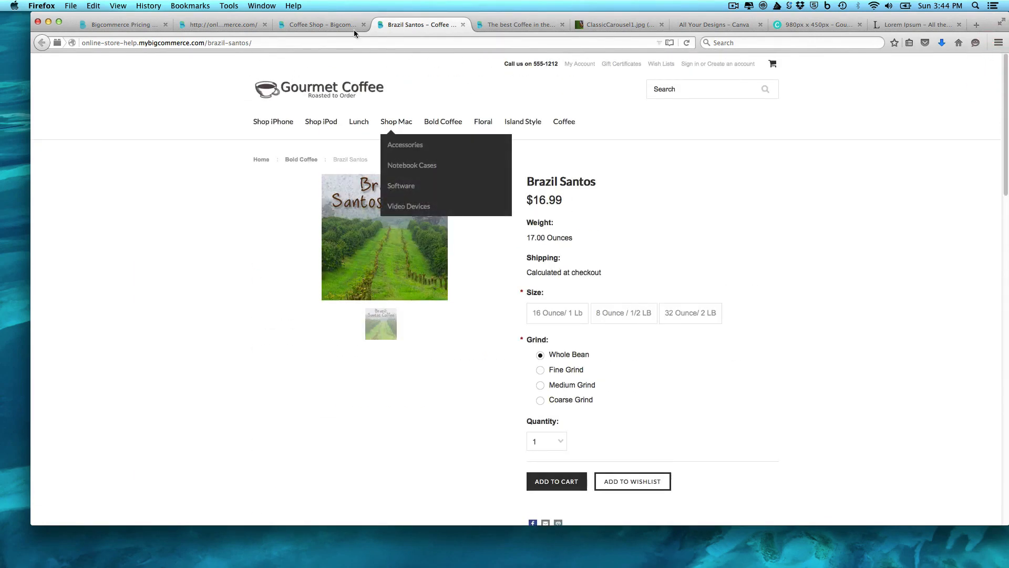
Check Brazil Santos in the admin product list and among the storefront home page's featured products
left_click(313, 27)
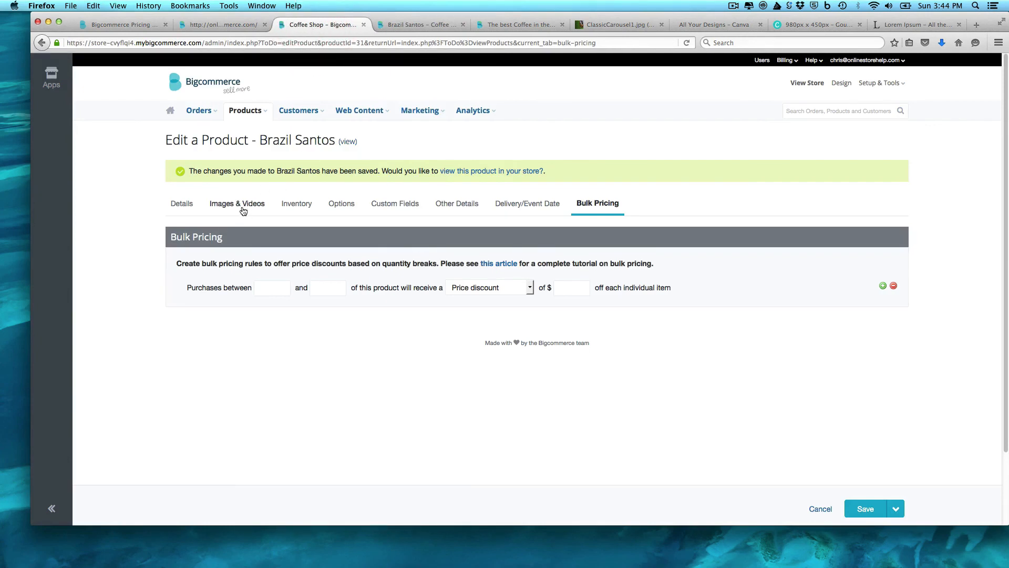
left_click(257, 111)
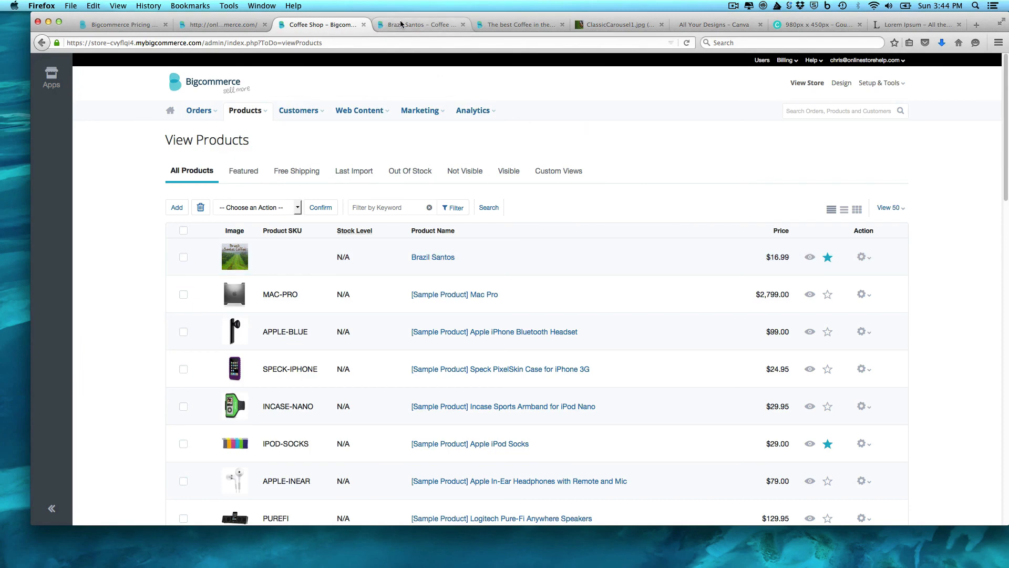
left_click(499, 25)
left_click(309, 90)
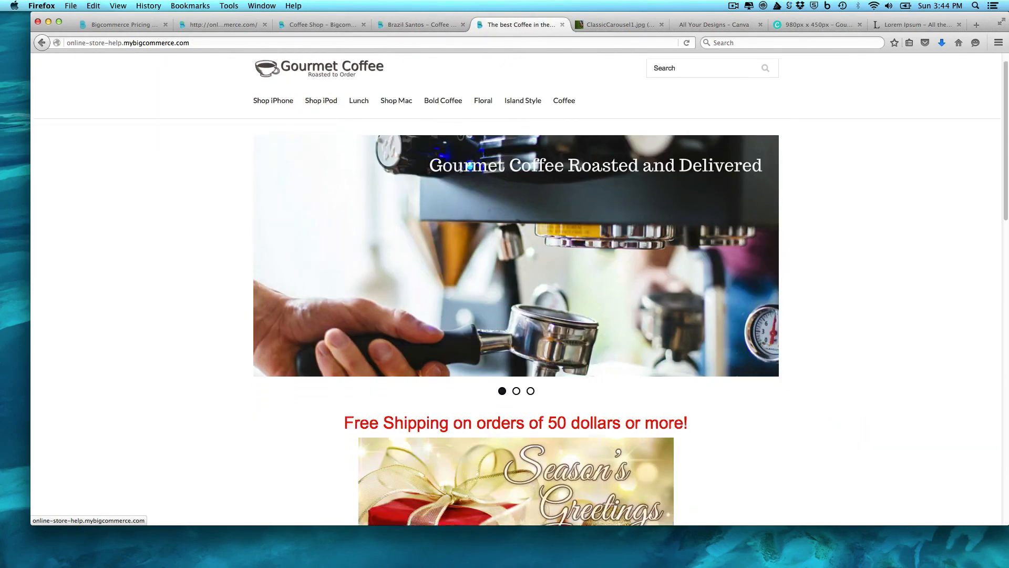
scroll(318, 97, "down", 5)
scroll(257, 250, "down", 1)
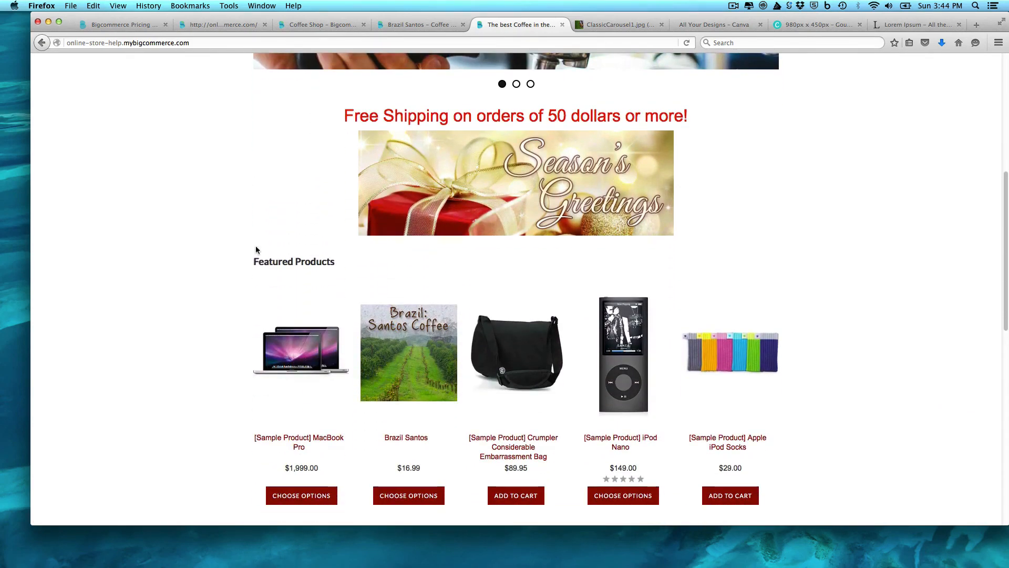
left_click(407, 323)
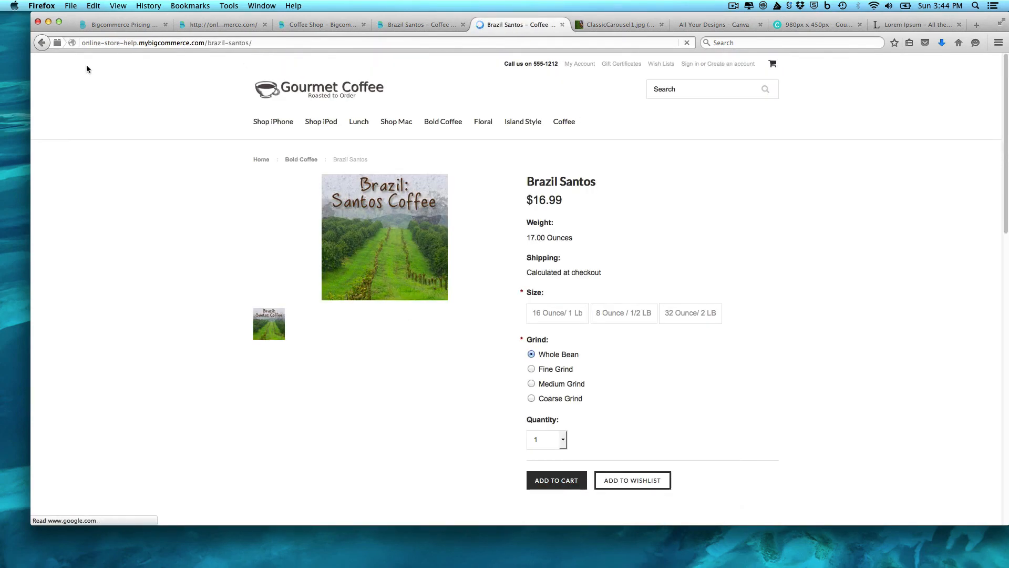
left_click(305, 94)
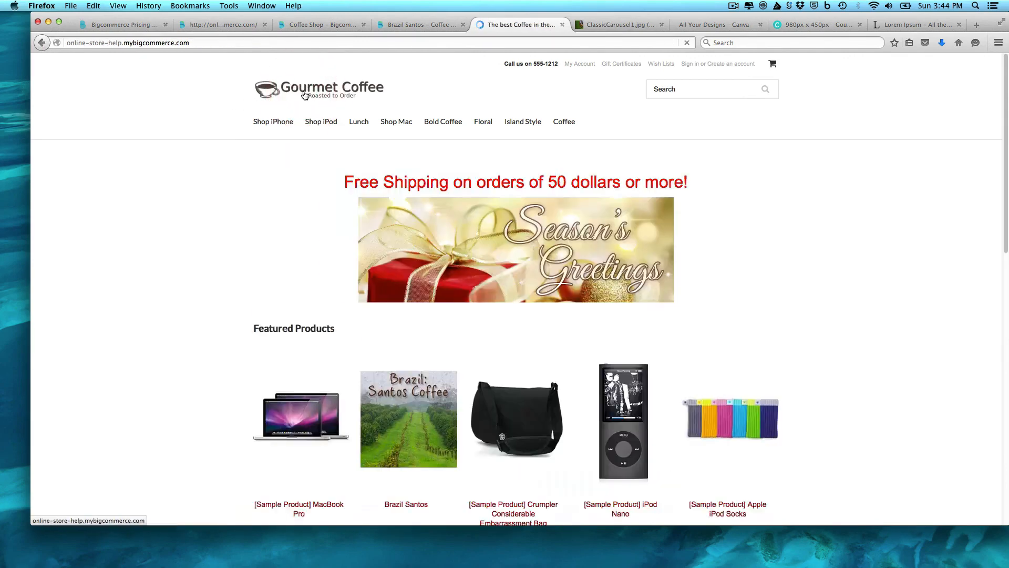
Add the featured Brazil Santos coffee in size 16 Ounce/ 1 Lb, Whole Bean, to the cart and continue shopping
left_click_drag(1007, 196, 1003, 327)
left_click(420, 312)
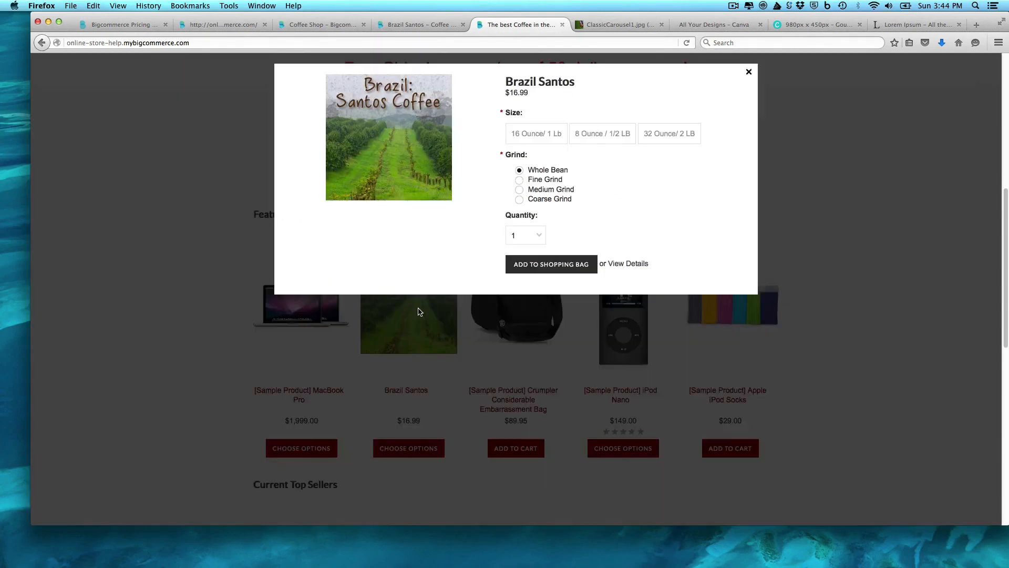
left_click(547, 143)
left_click(553, 265)
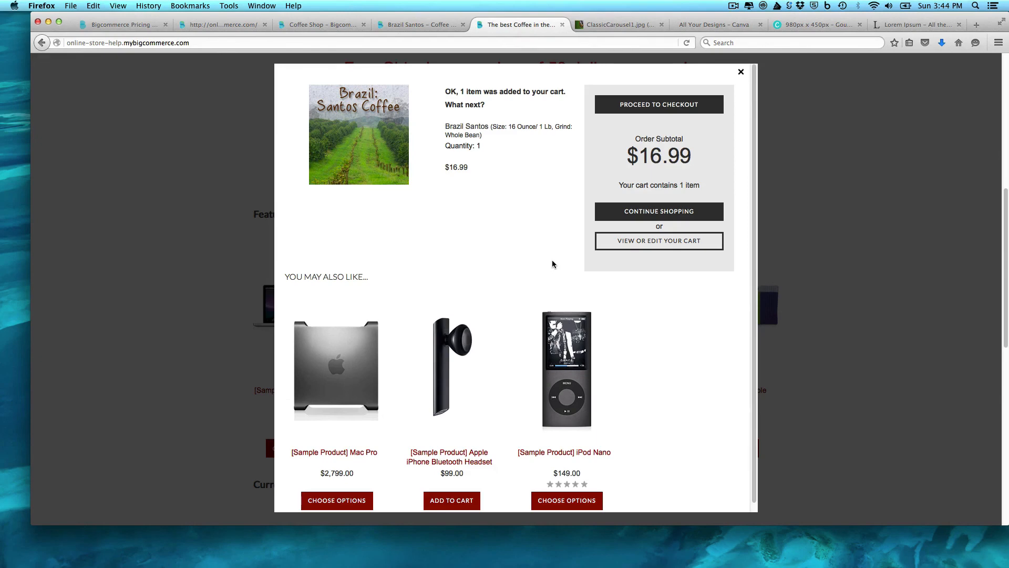
left_click(663, 212)
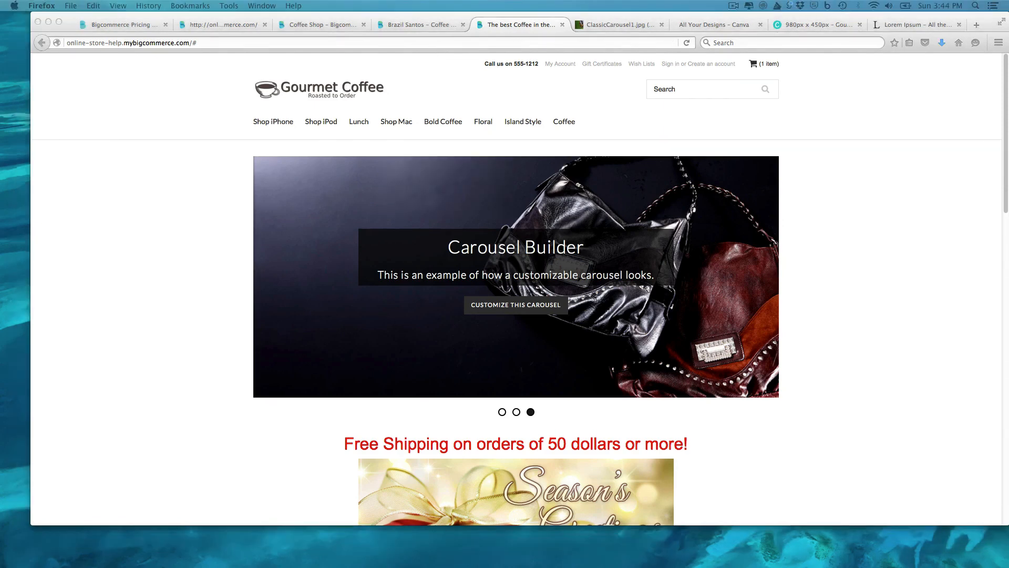
Switch to Finder and look through the coffee description documents and images in the Bold folder
left_click_drag(0, 73, 424, 80)
left_click(434, 140)
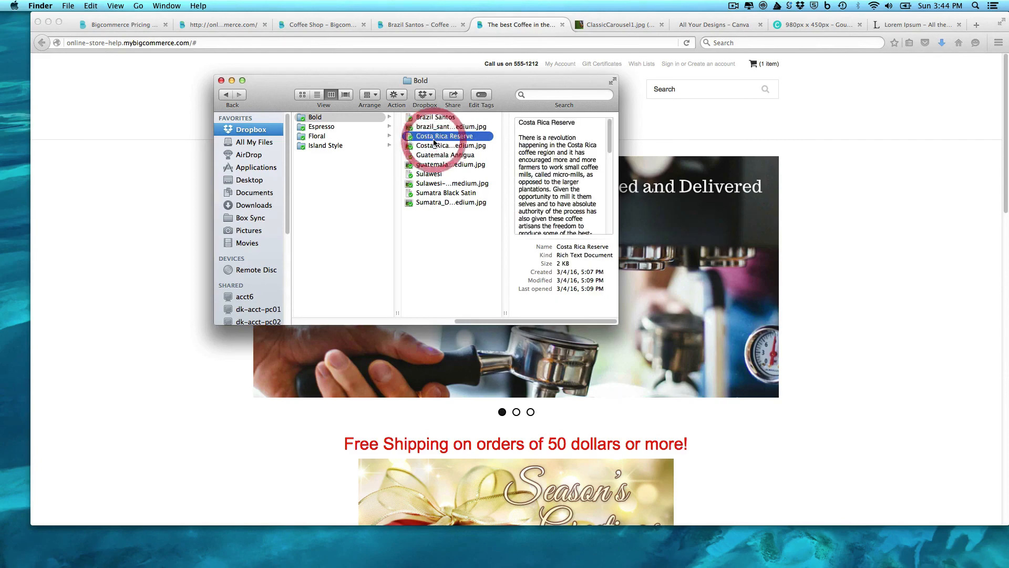
key("Down")
key("Down")
key("Down")
key("Down")
key("Down")
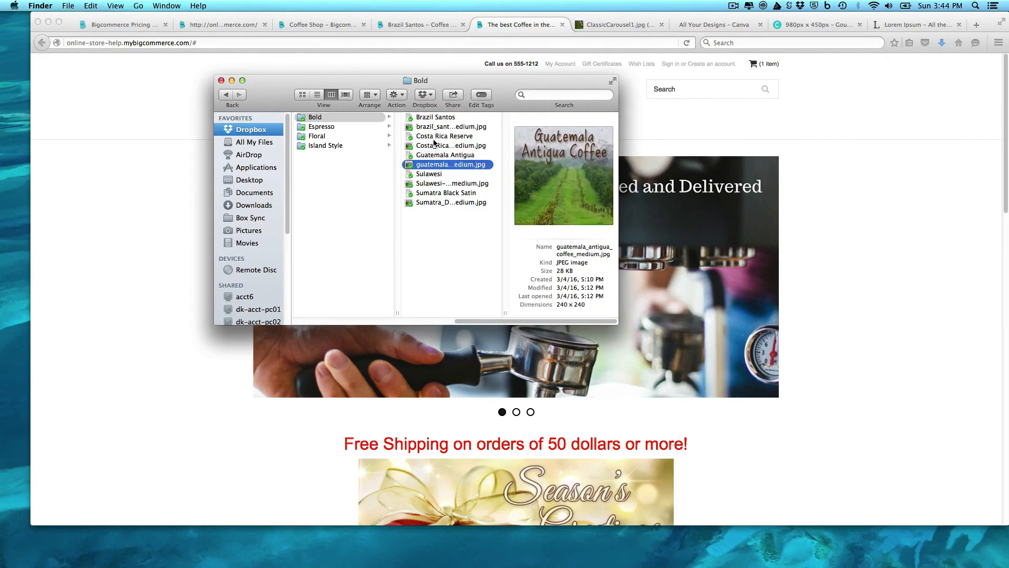
key("Down")
key("Down")
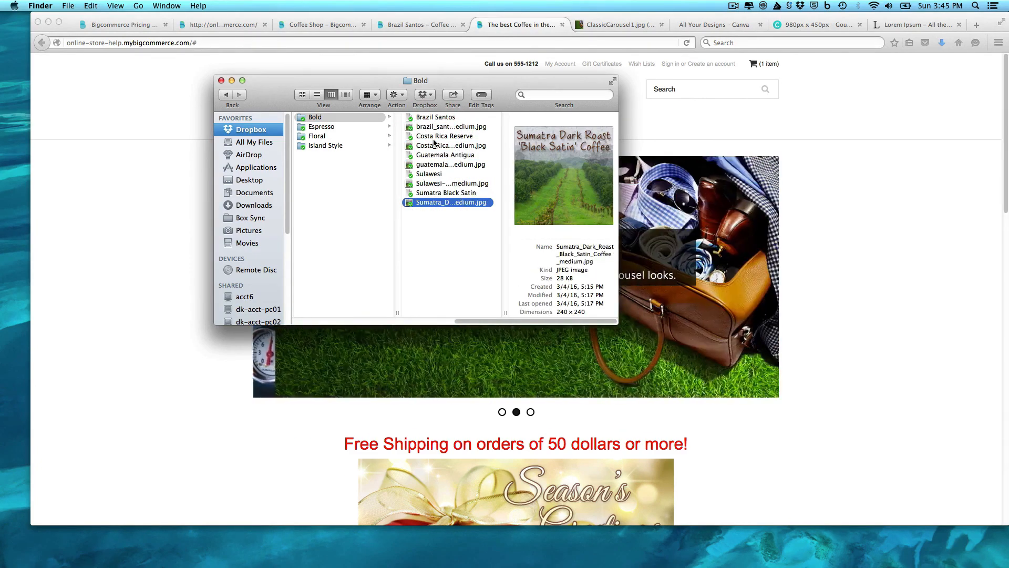
Look through the coffee files in the Espresso and Floral folders
key("Left")
key("Down")
key("Right")
key("Down")
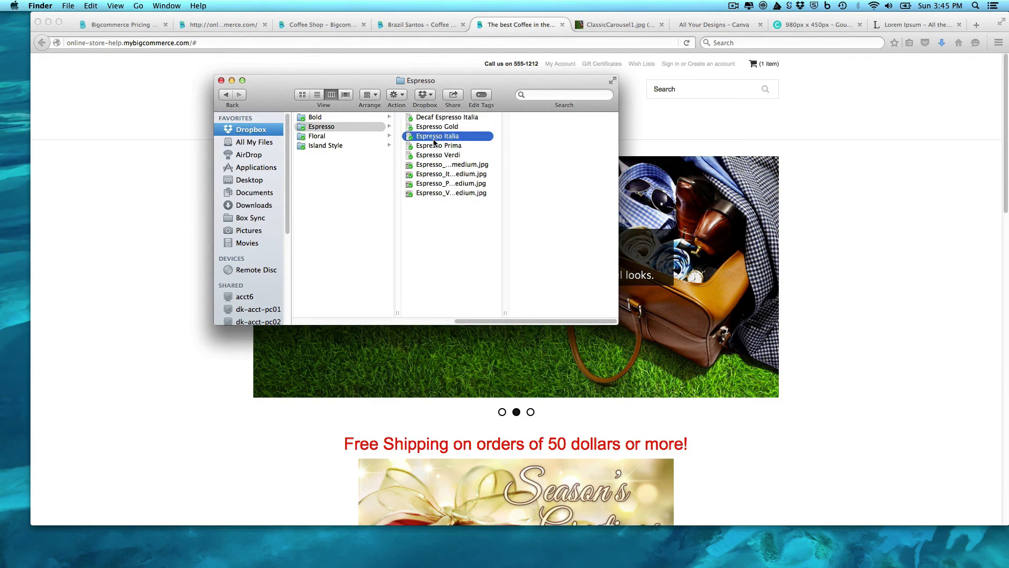
key("Left")
key("Down")
key("Right")
key("Down")
key("Down")
key("Left")
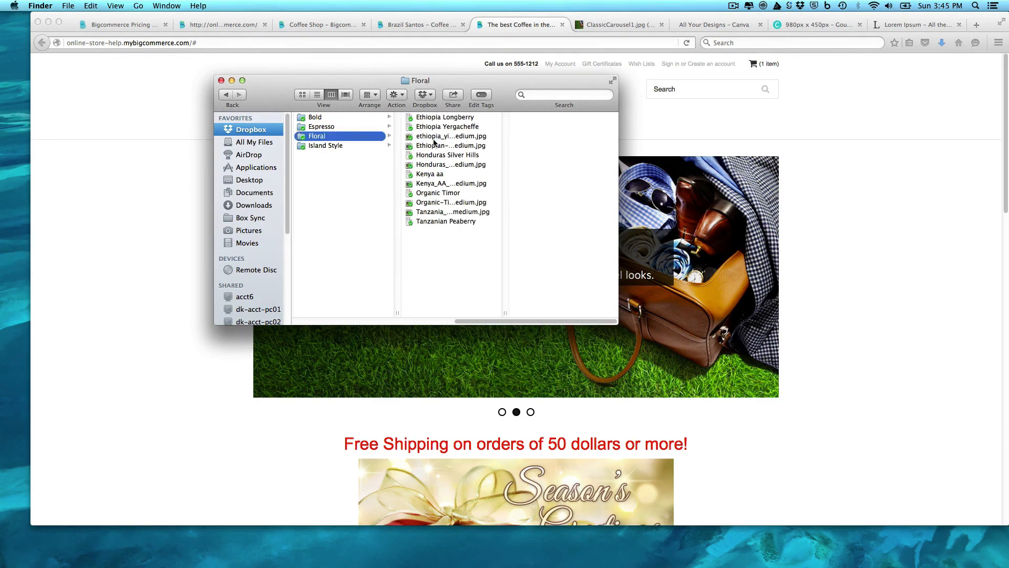